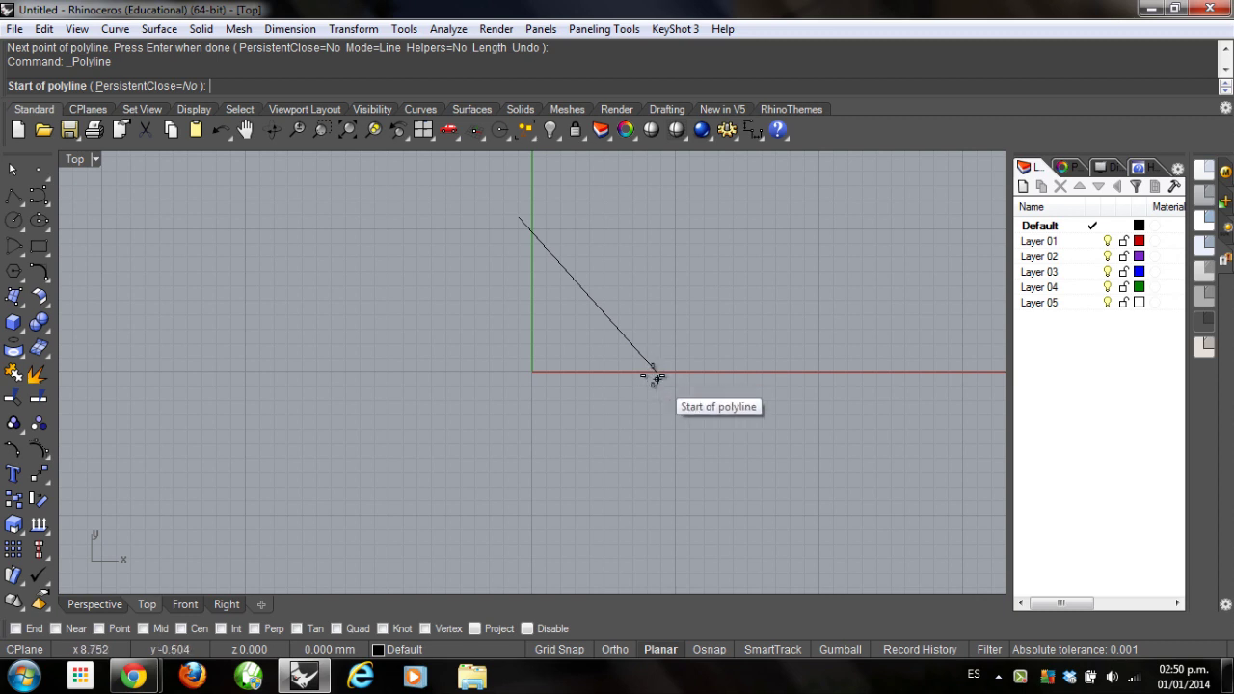
Draw three separate single-segment polylines by eye without object snaps, roughly closing a four-sided outline with the existing slanted line
left_click(656, 370)
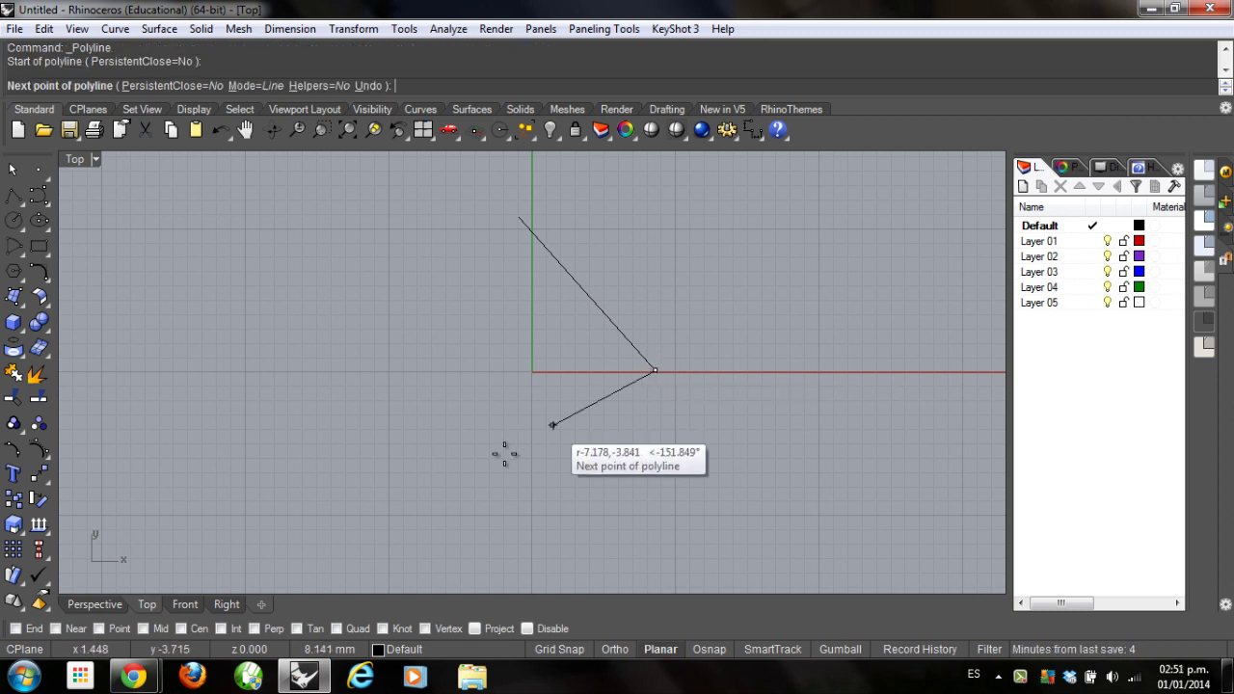
left_click(532, 460)
key("Return")
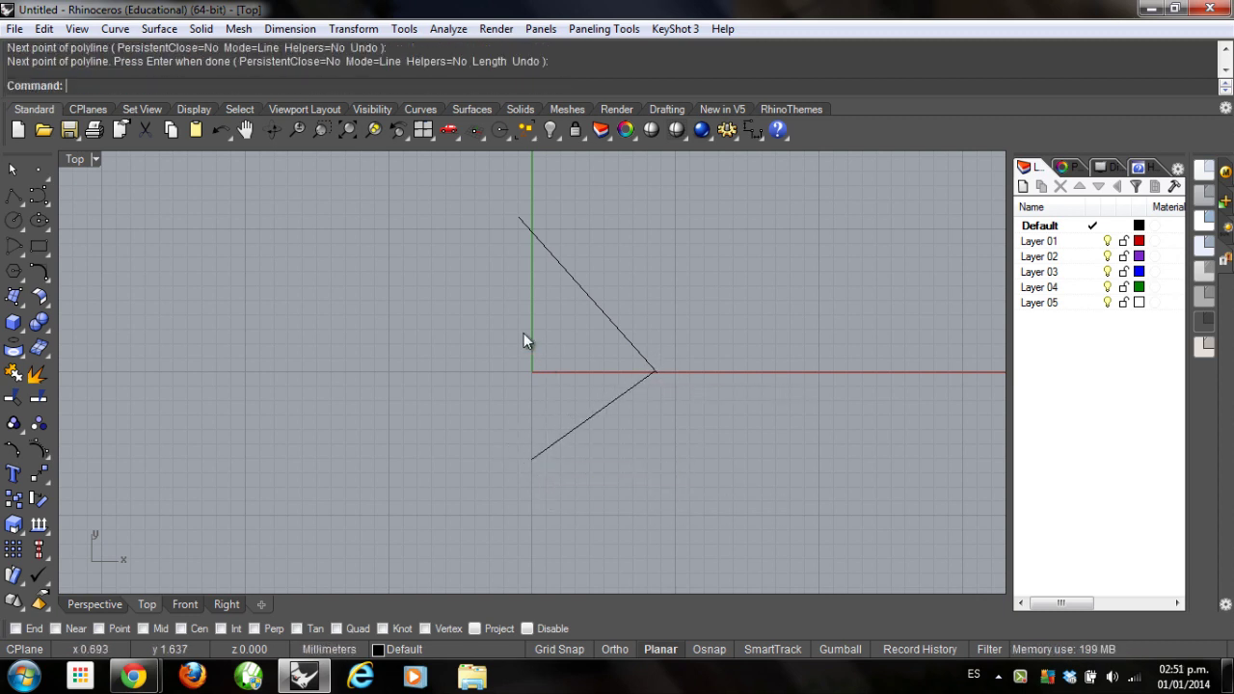
key("Return")
left_click(517, 219)
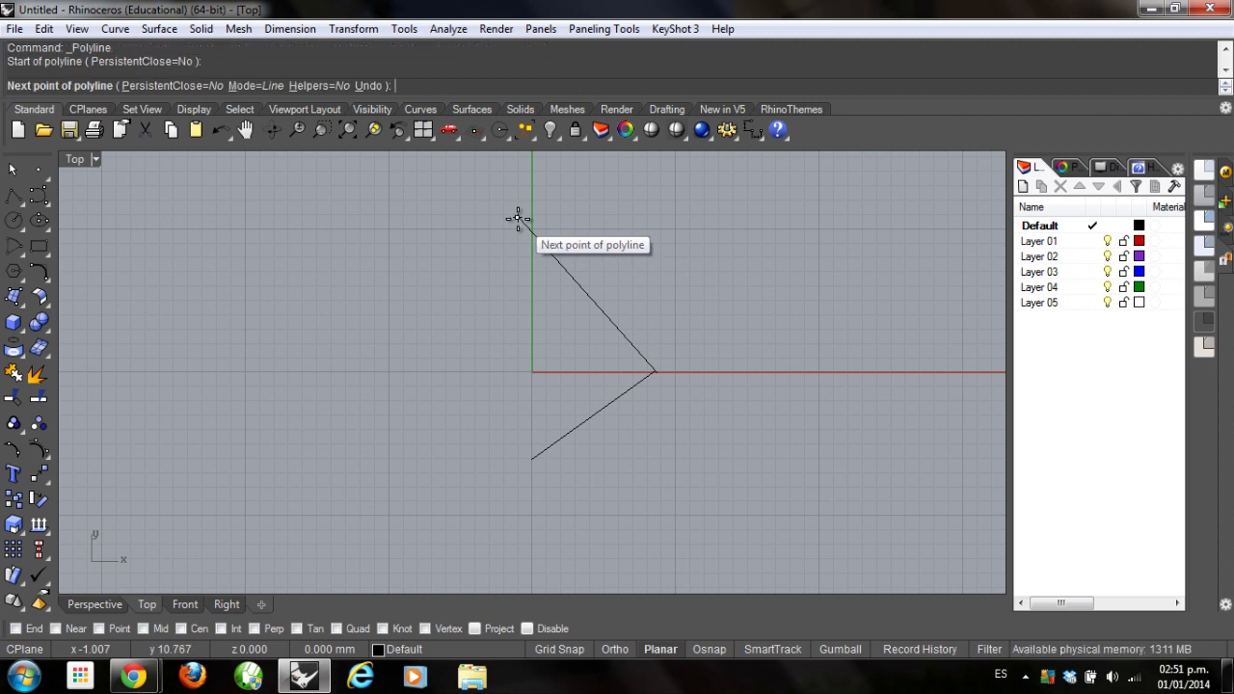
left_click(423, 344)
key("Return")
key("Return")
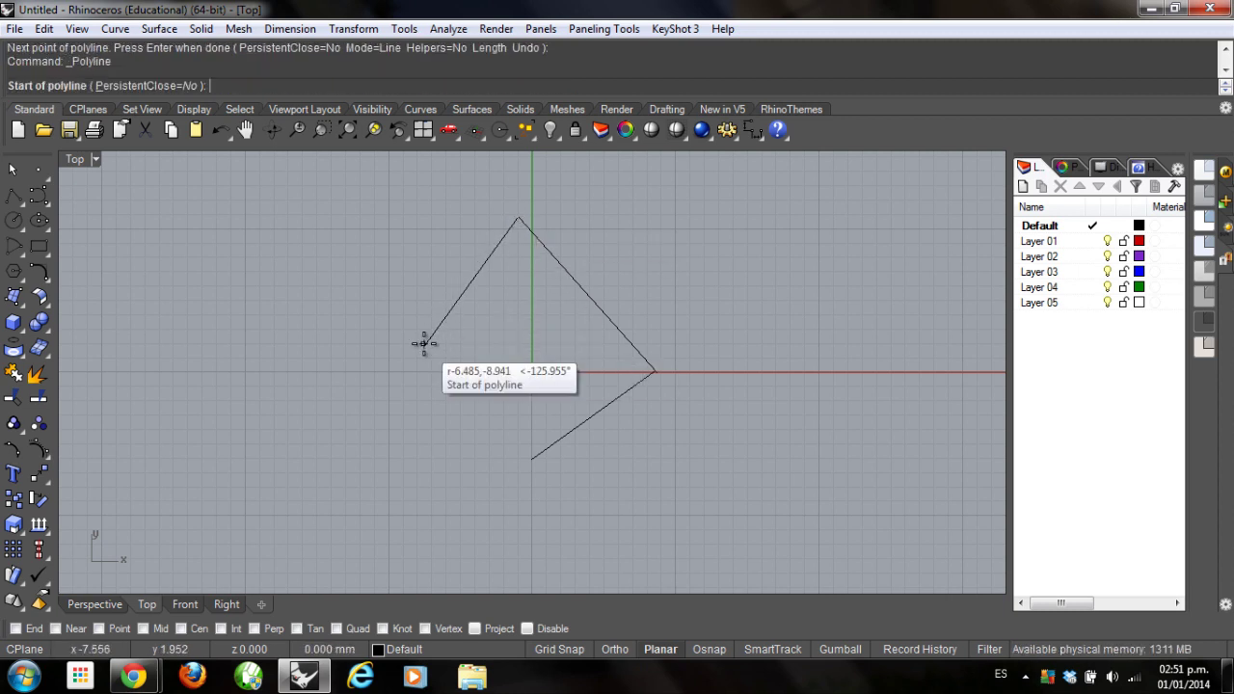
left_click(428, 339)
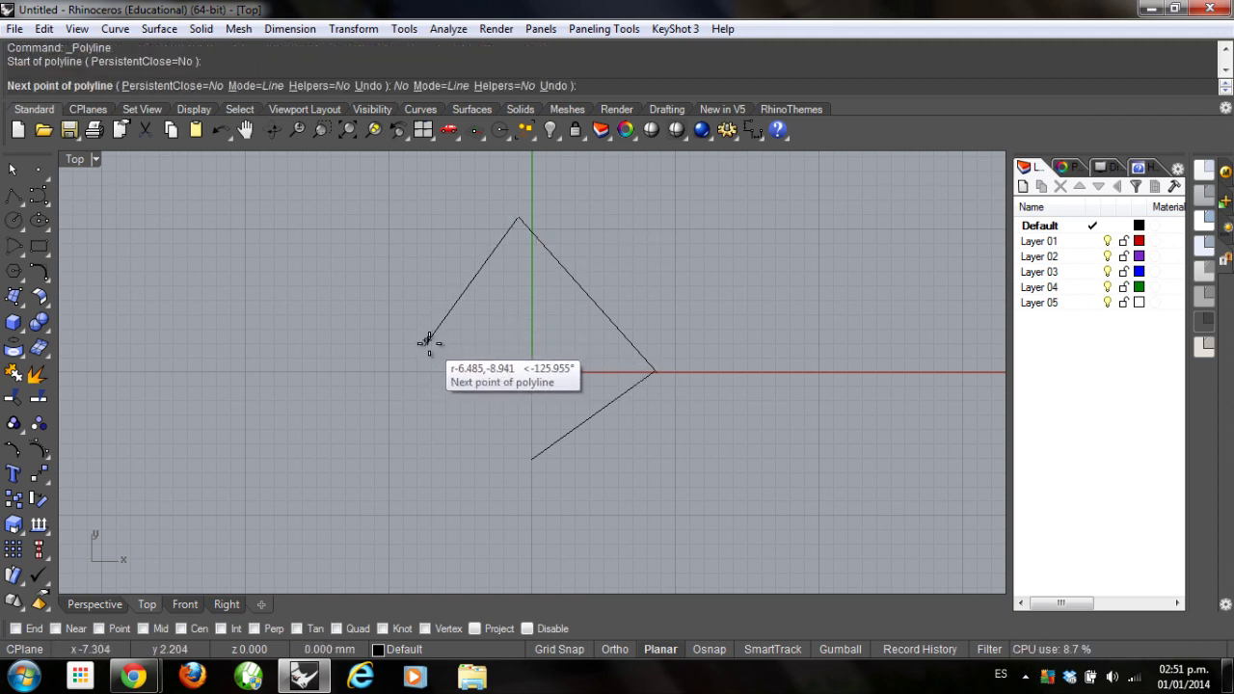
left_click(532, 459)
key("Return")
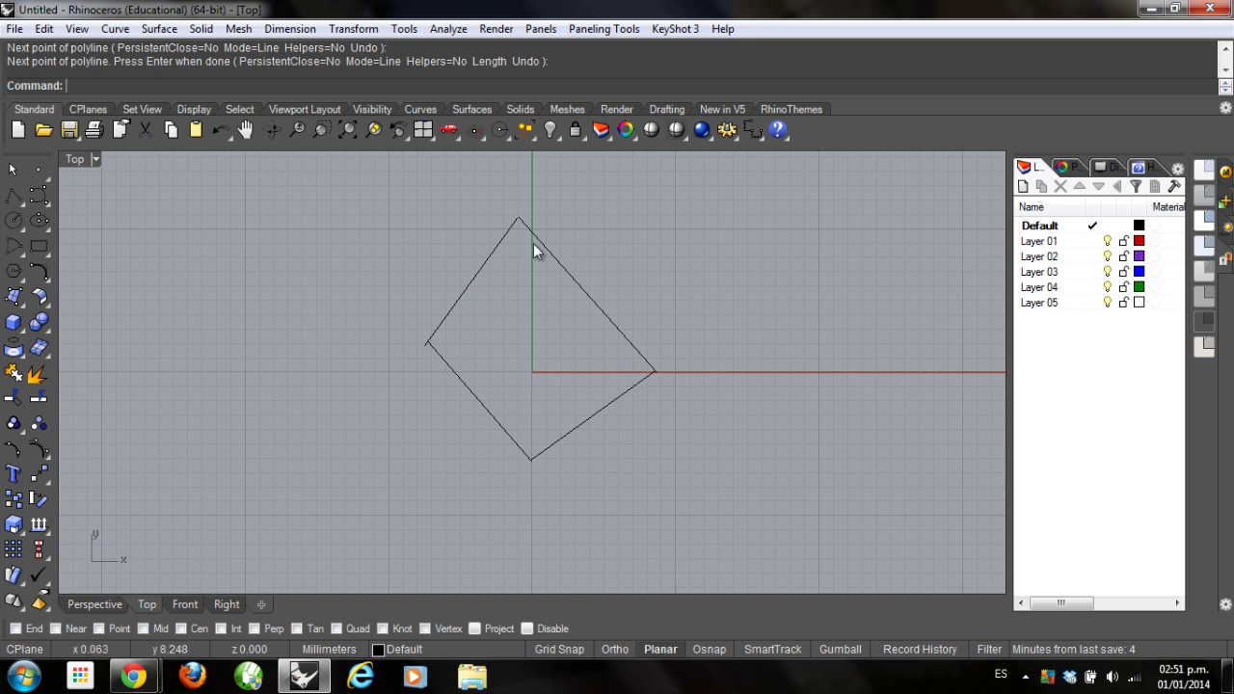
Examine up close how the line ends meet at the upper corner of the four-sided outline
scroll(526, 232, "up", 5)
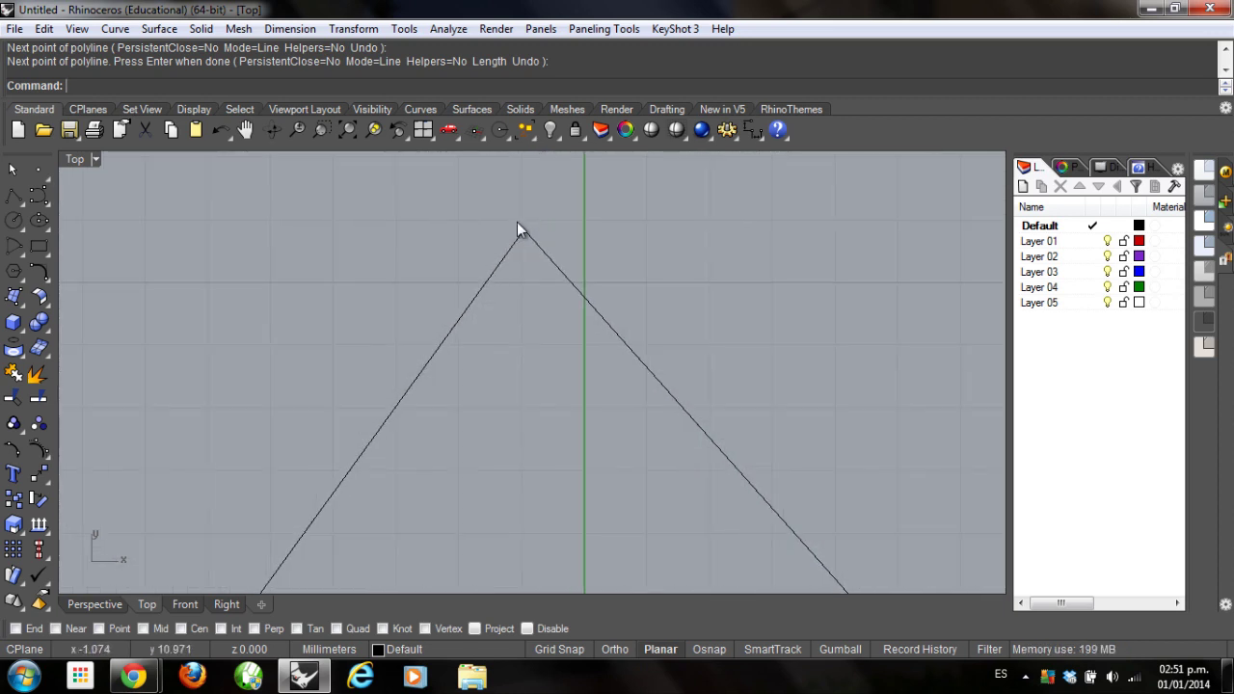
scroll(520, 232, "up", 5)
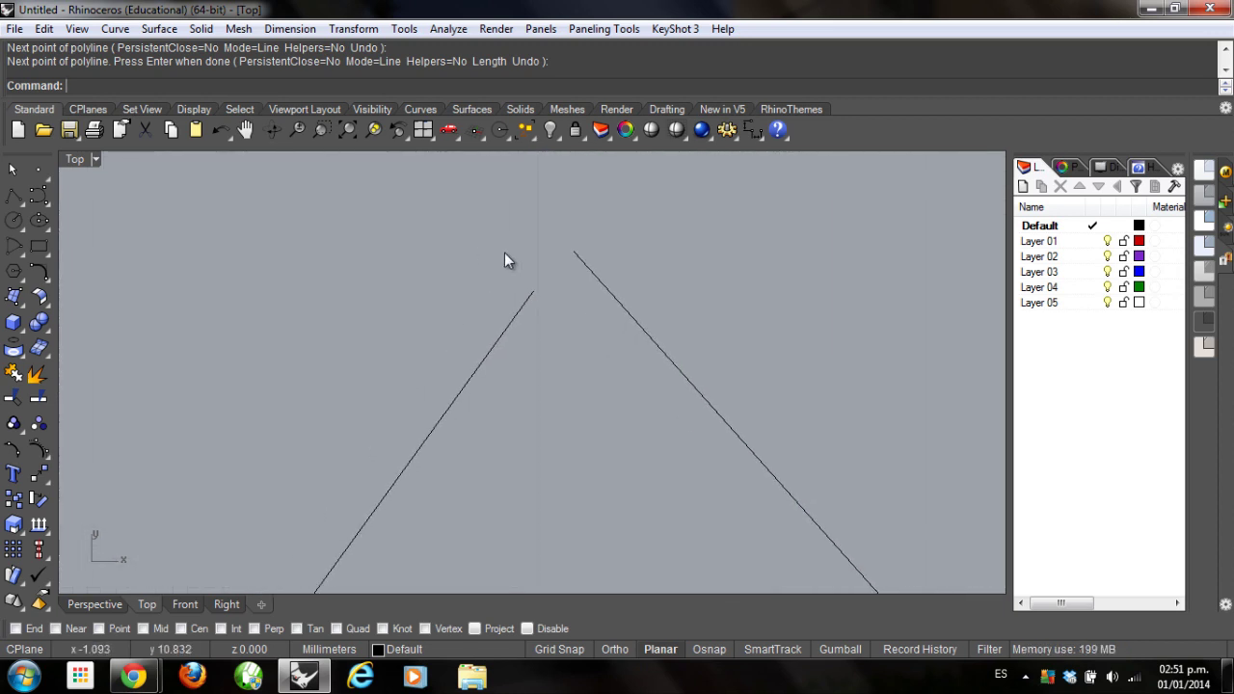
scroll(578, 249, "up", 1)
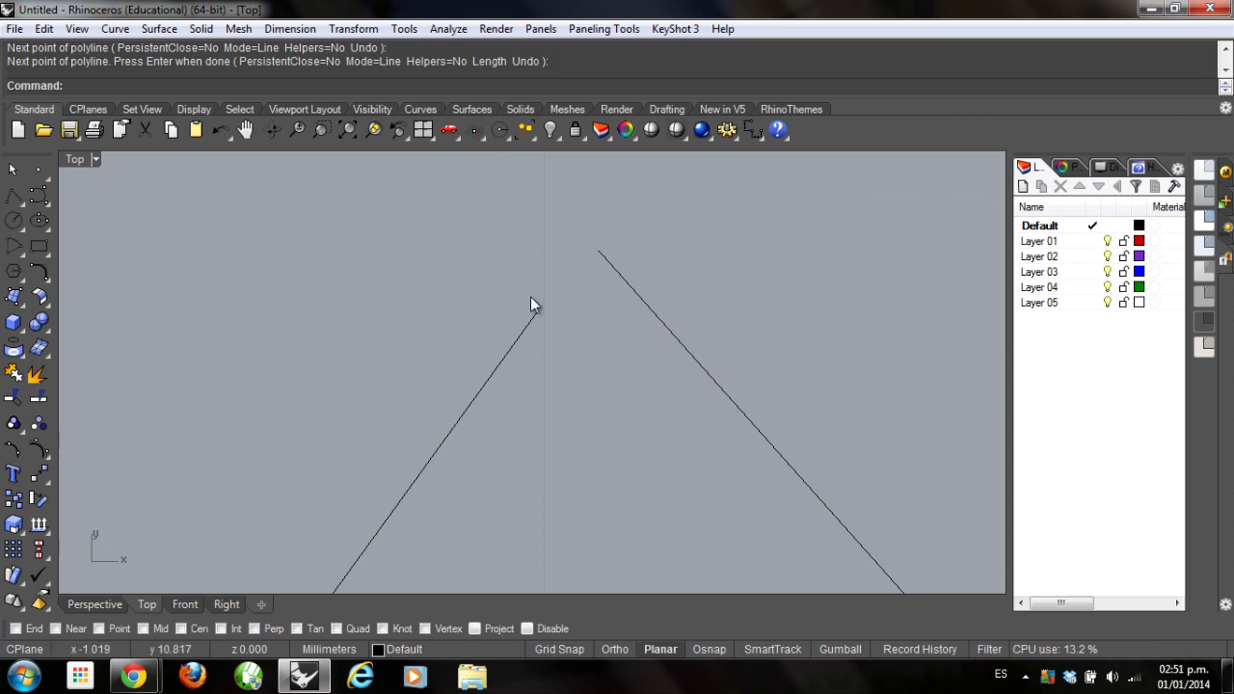
scroll(530, 304, "down", 3)
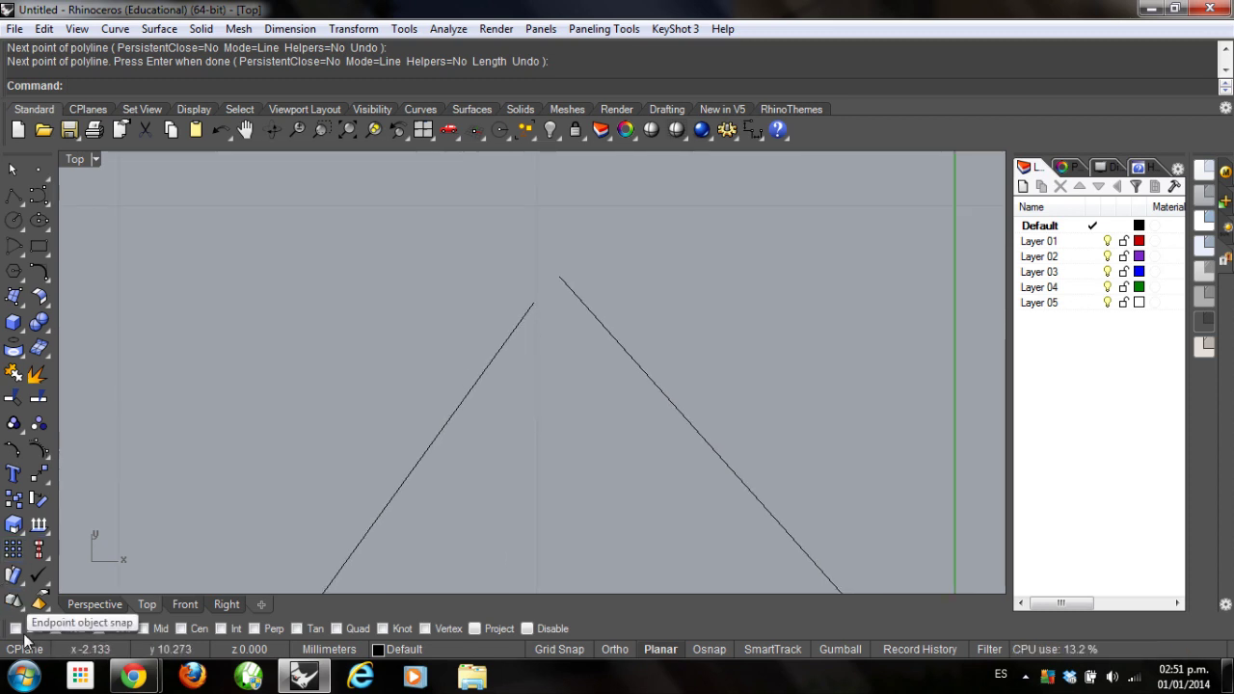
scroll(513, 357, "down", 8)
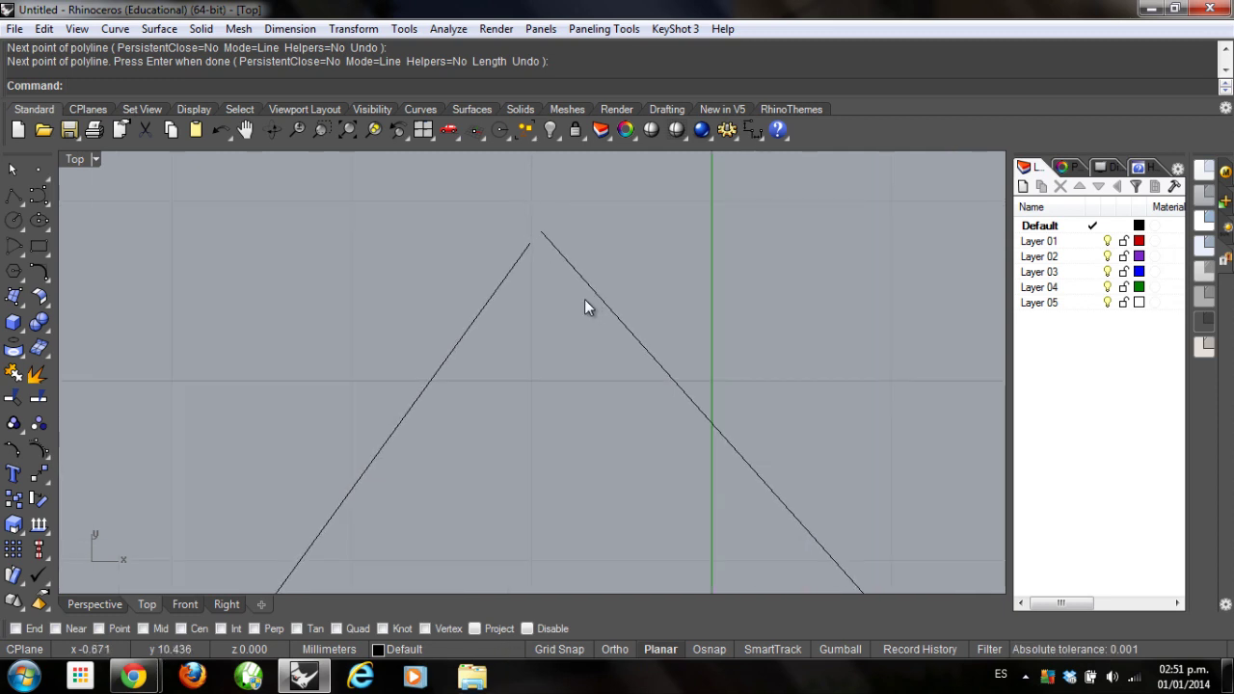
scroll(579, 277, "down", 3)
Draw a single slanted line to the right of the outline, from about (11.3, 3.7) to about (15.4, 10.0)
right_click_drag(643, 392, 335, 295)
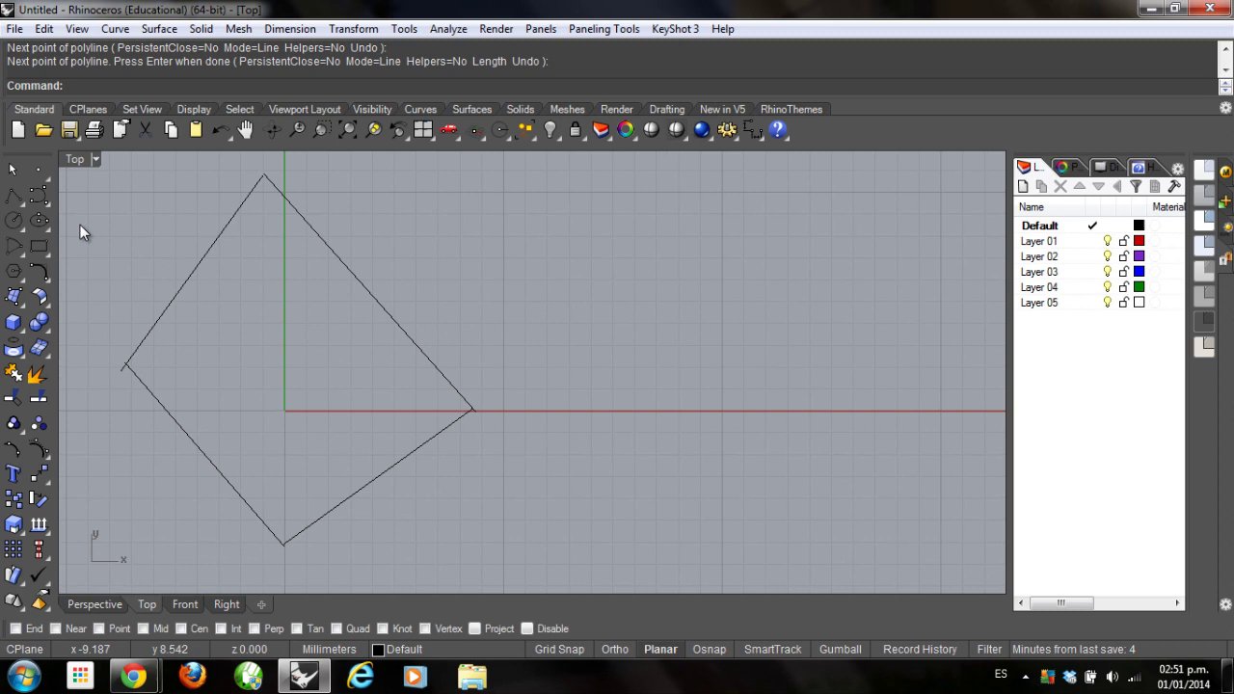
left_click(10, 196)
left_click(531, 330)
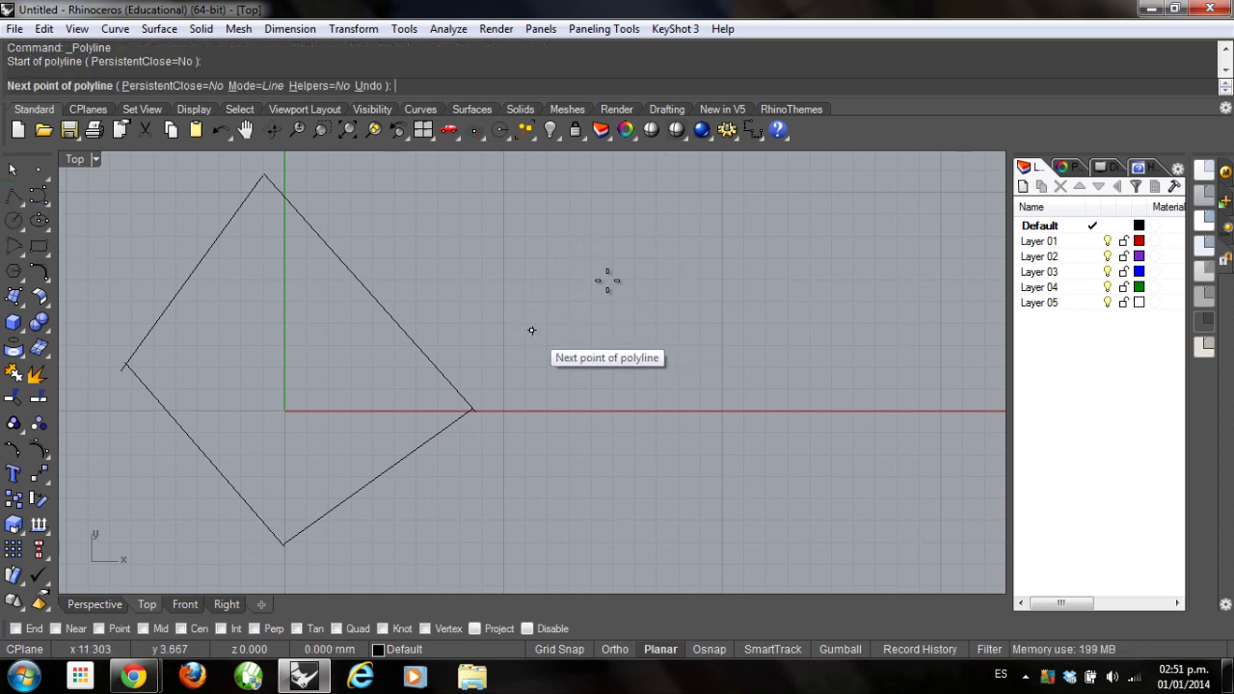
left_click(621, 193)
key("Return")
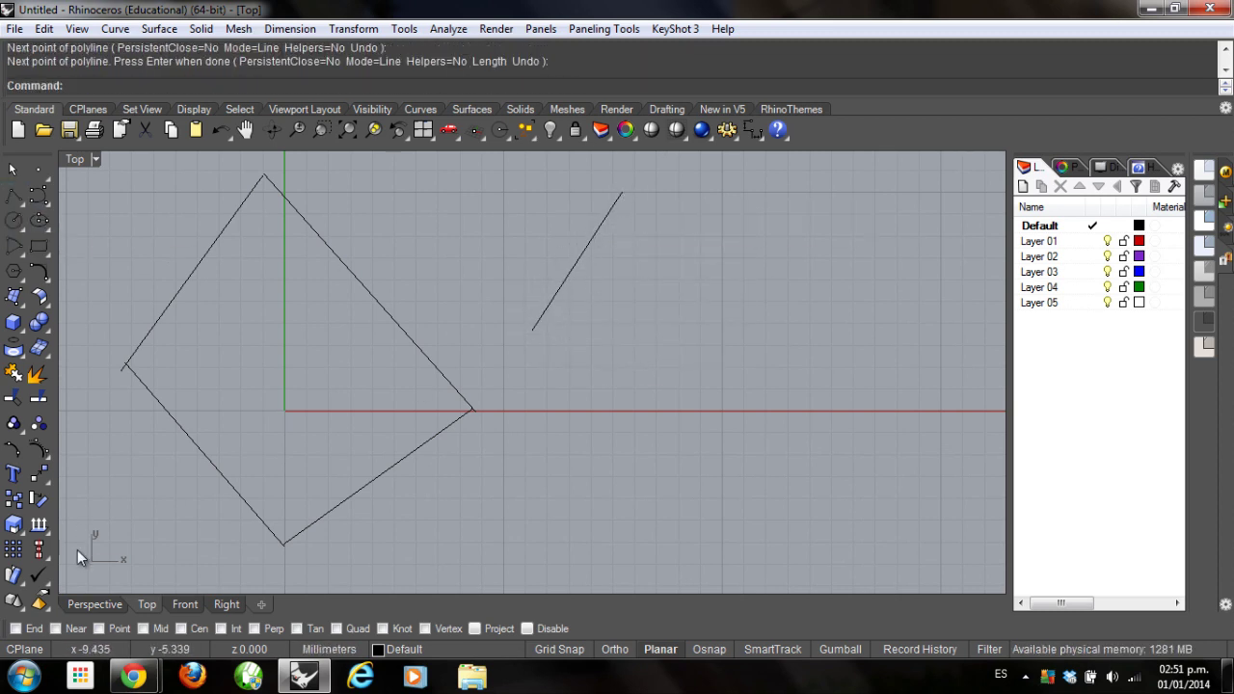
Enable the End object snap and draw a line from the new line's upper endpoint sloping down to the right
left_click(16, 630)
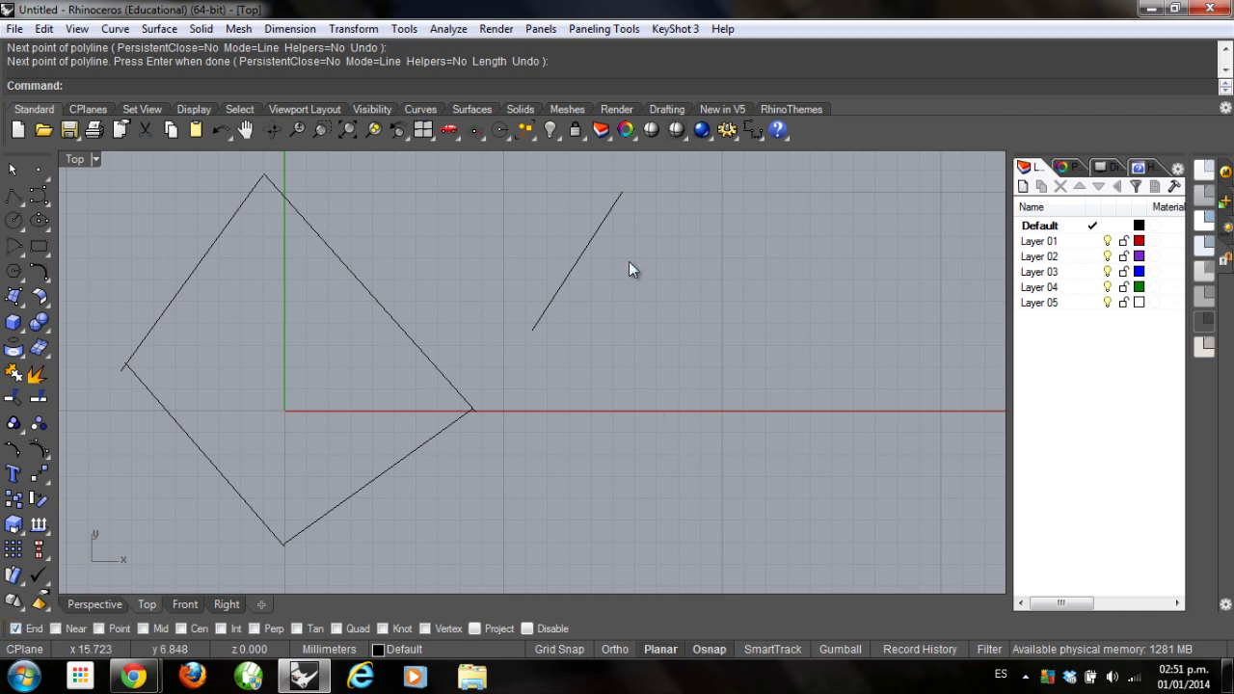
left_click(13, 195)
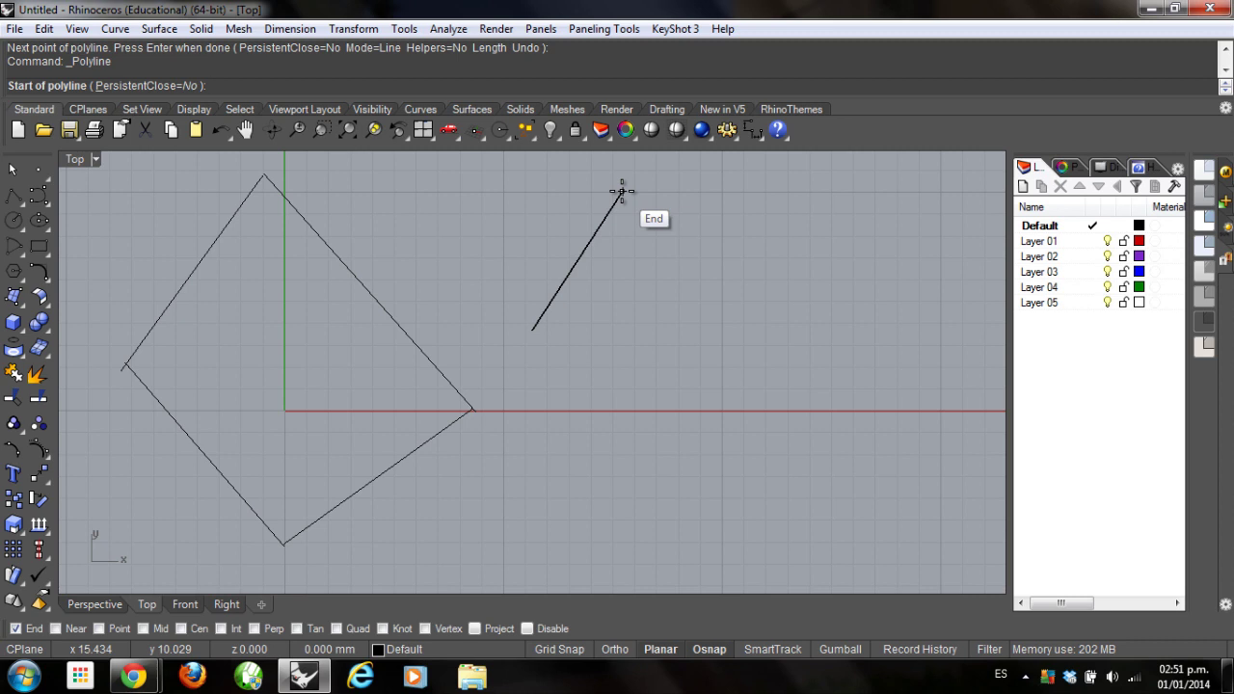
left_click(620, 194)
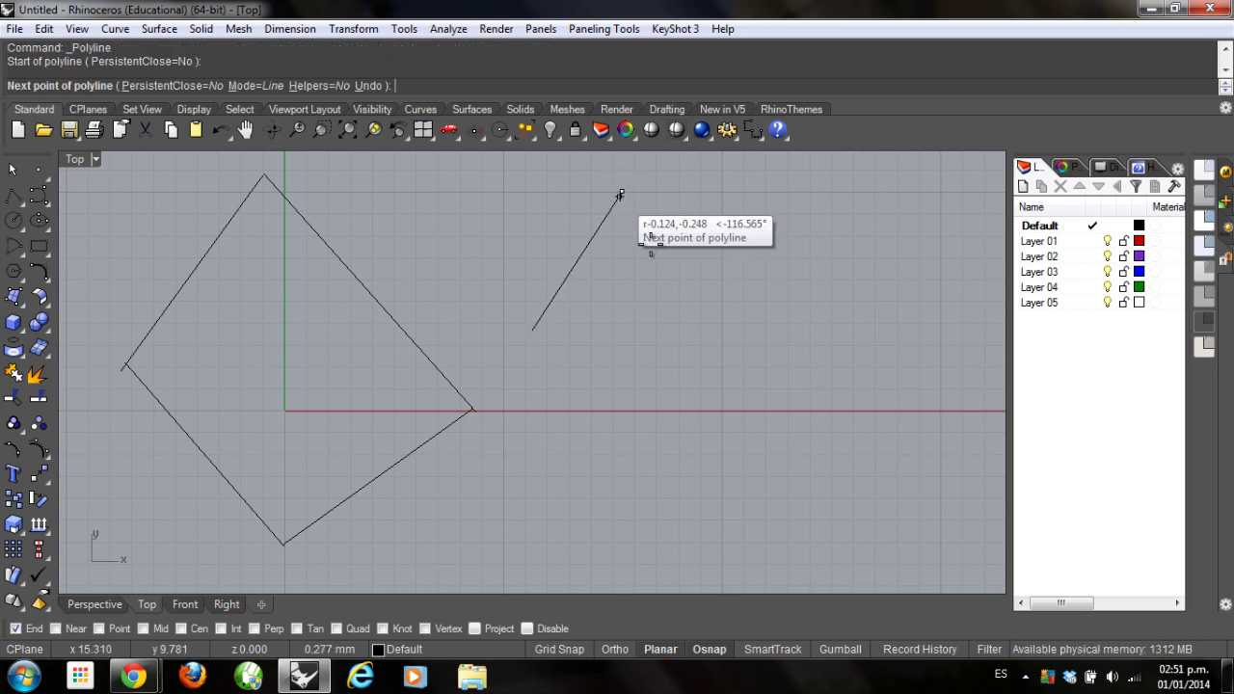
left_click(701, 326)
key("Return")
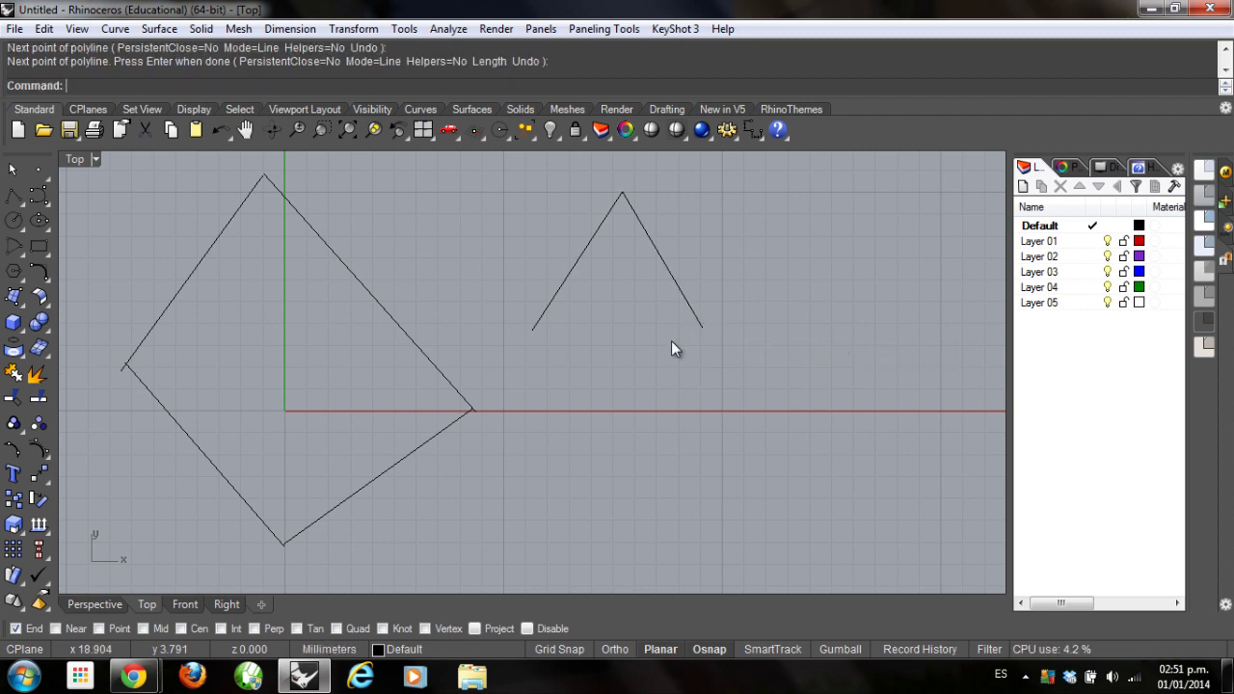
Close the triangle with a base line snapped between the two open lower endpoints
left_click(14, 196)
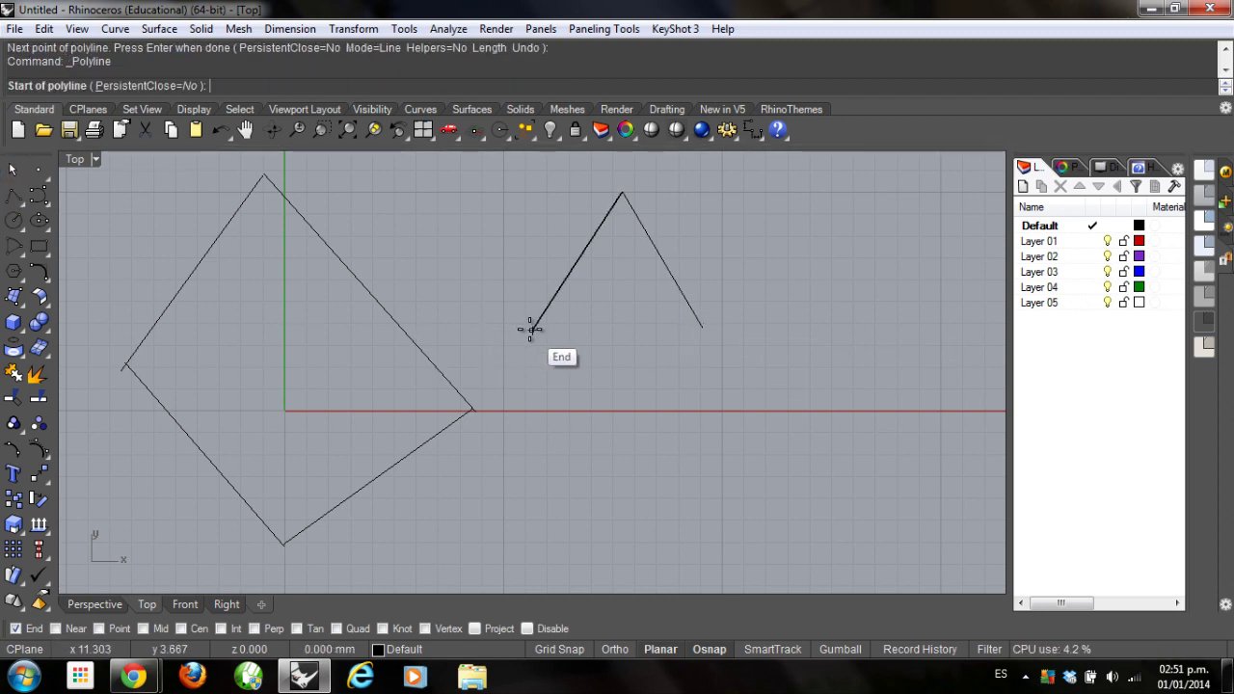
left_click(530, 329)
left_click(697, 327)
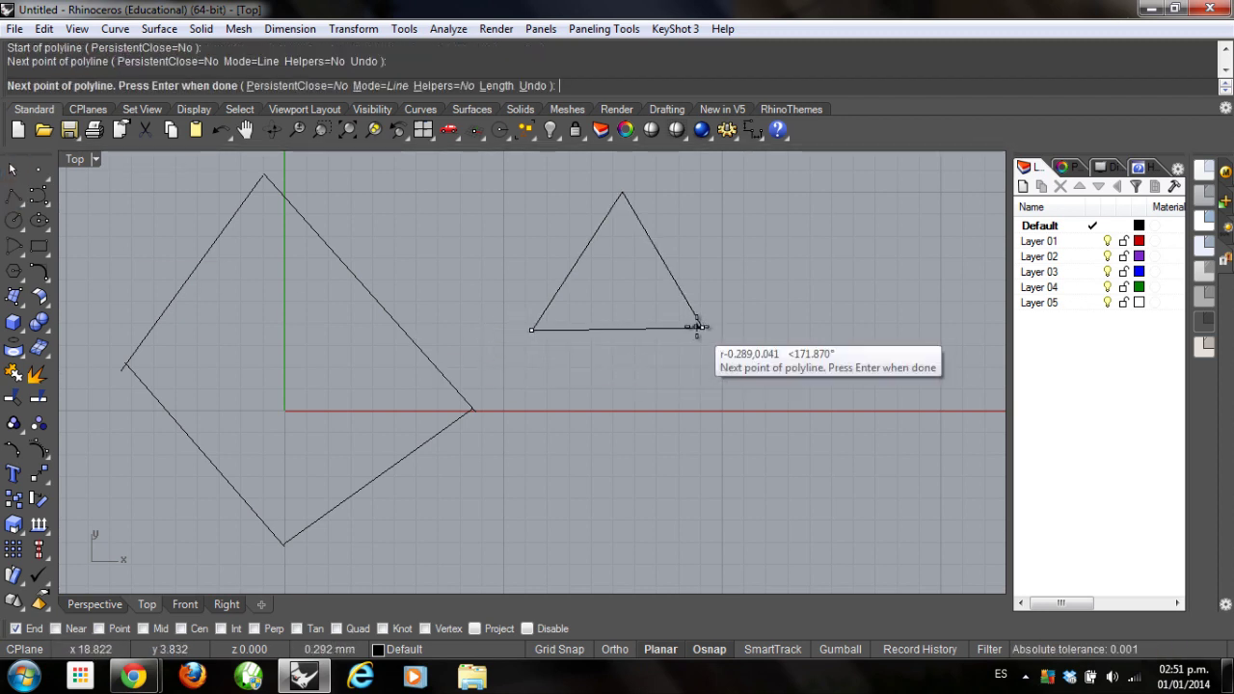
key("Return")
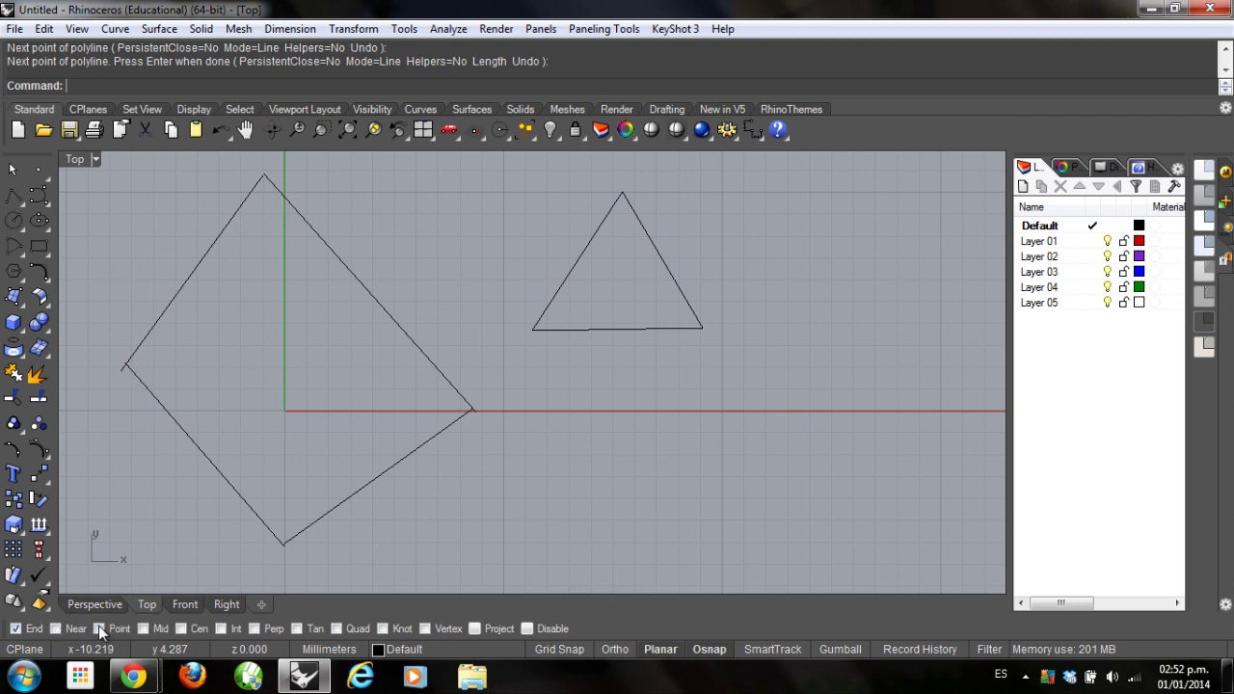
Enable the Mid object snap and connect the midpoints of the outline's upper-right side and the triangle's left side with a line
left_click(14, 196)
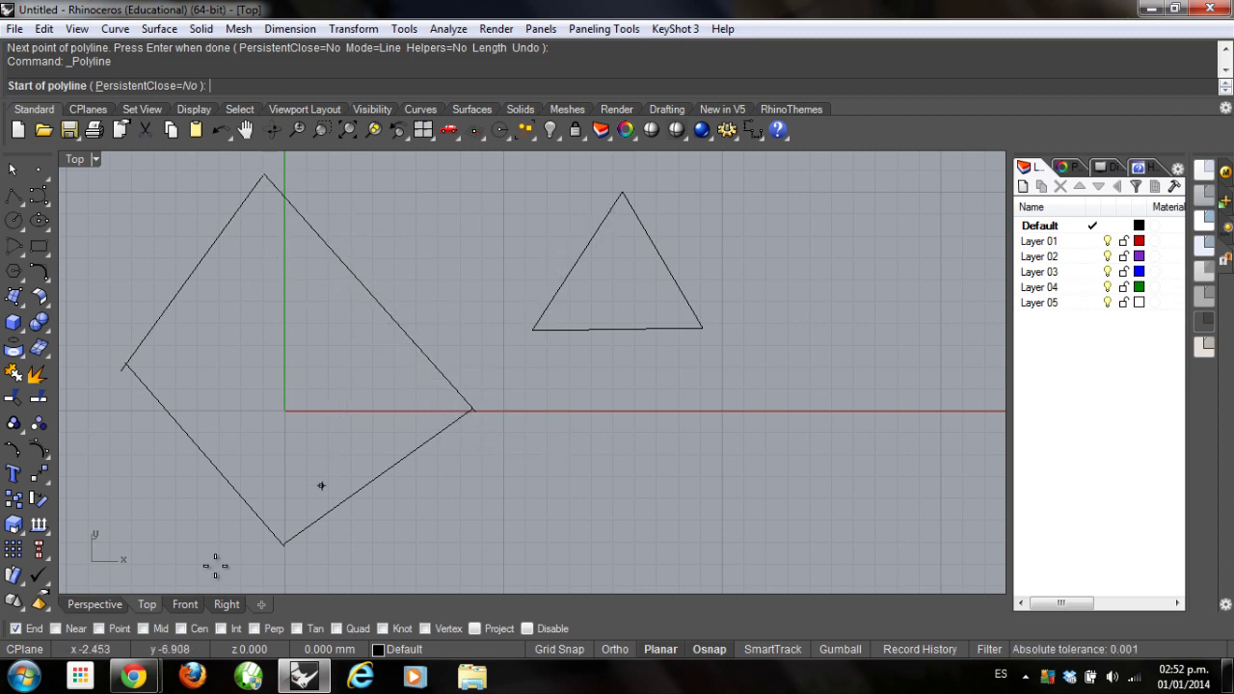
left_click(143, 628)
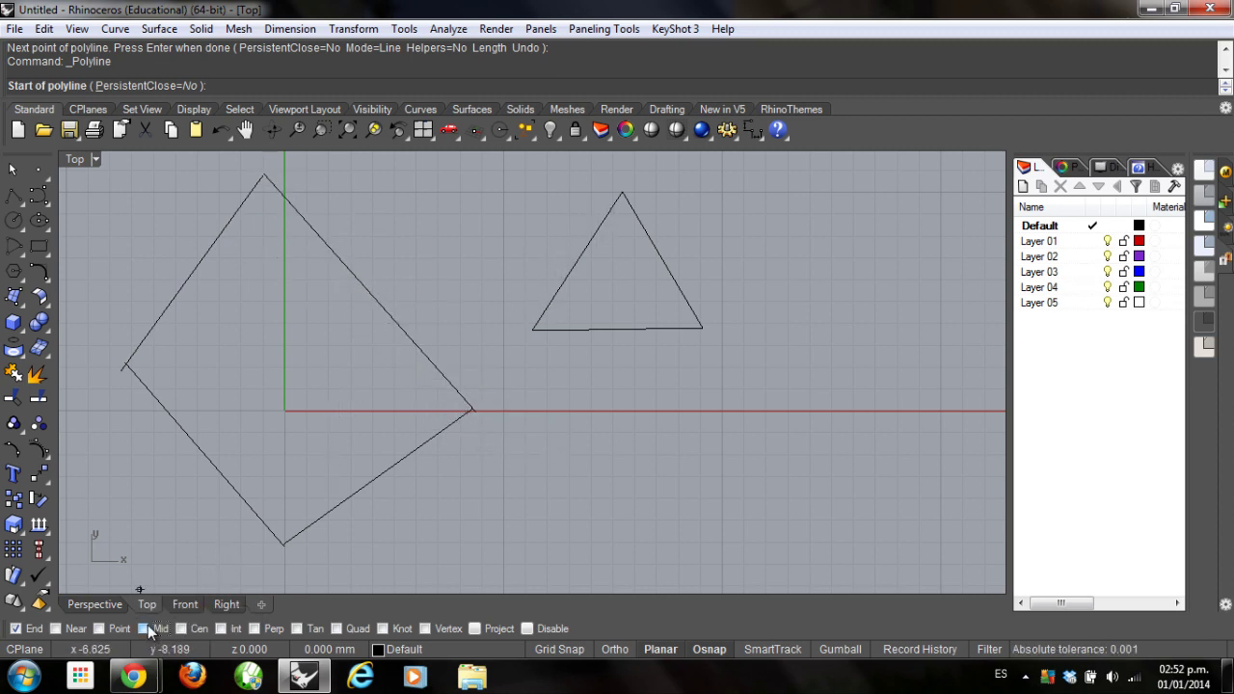
left_click(372, 295)
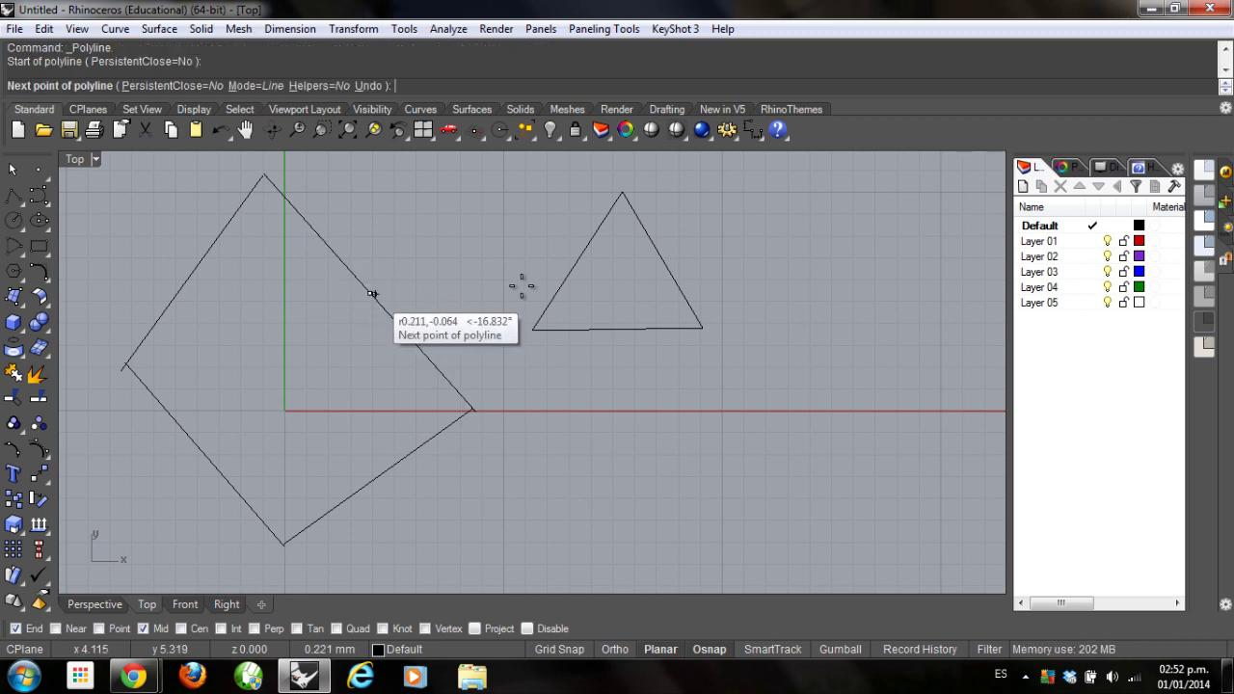
left_click(575, 260)
key("Return")
left_click(432, 286)
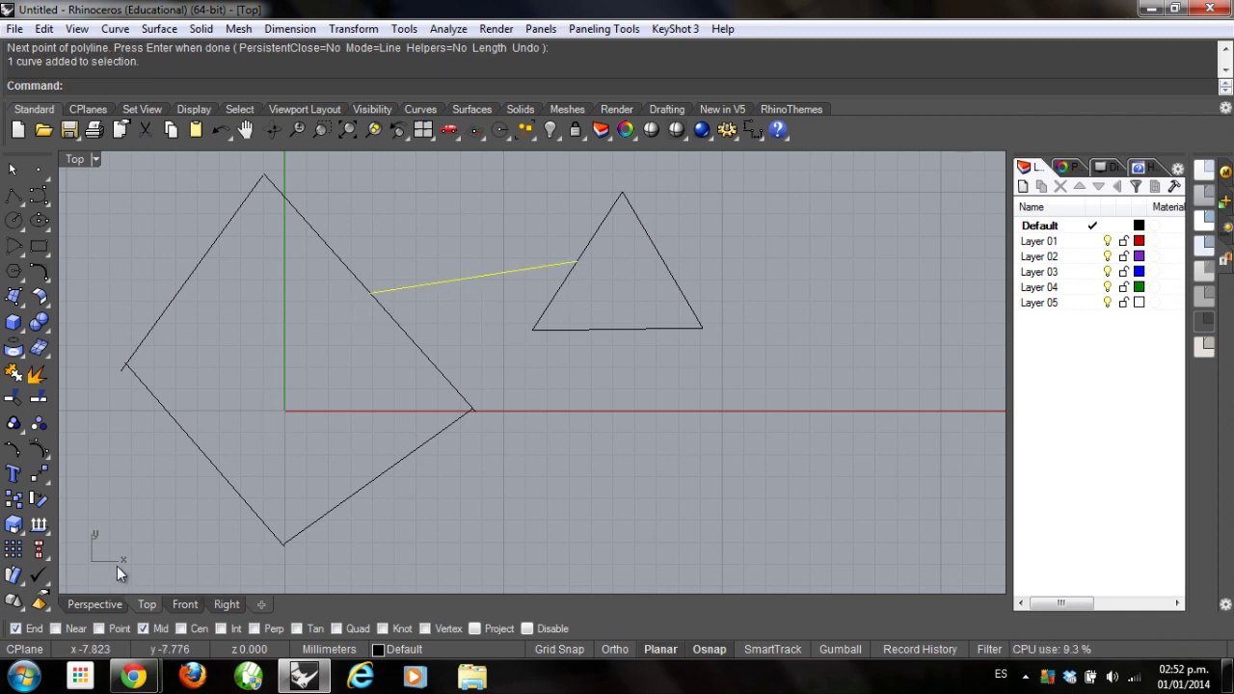
key("Escape")
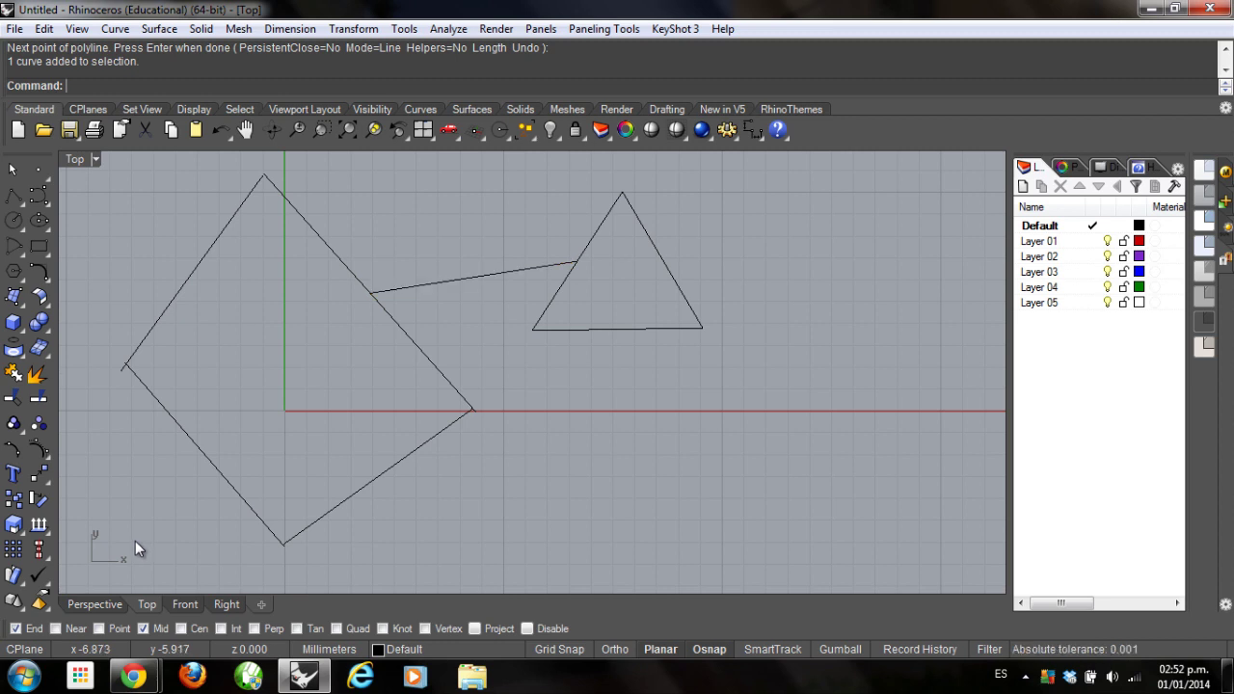
Place three point objects below and beside the triangle at about (15.9, -2.4), (23.9, 4.5) and (21.4, -0.9)
left_click(35, 169)
left_click(633, 463)
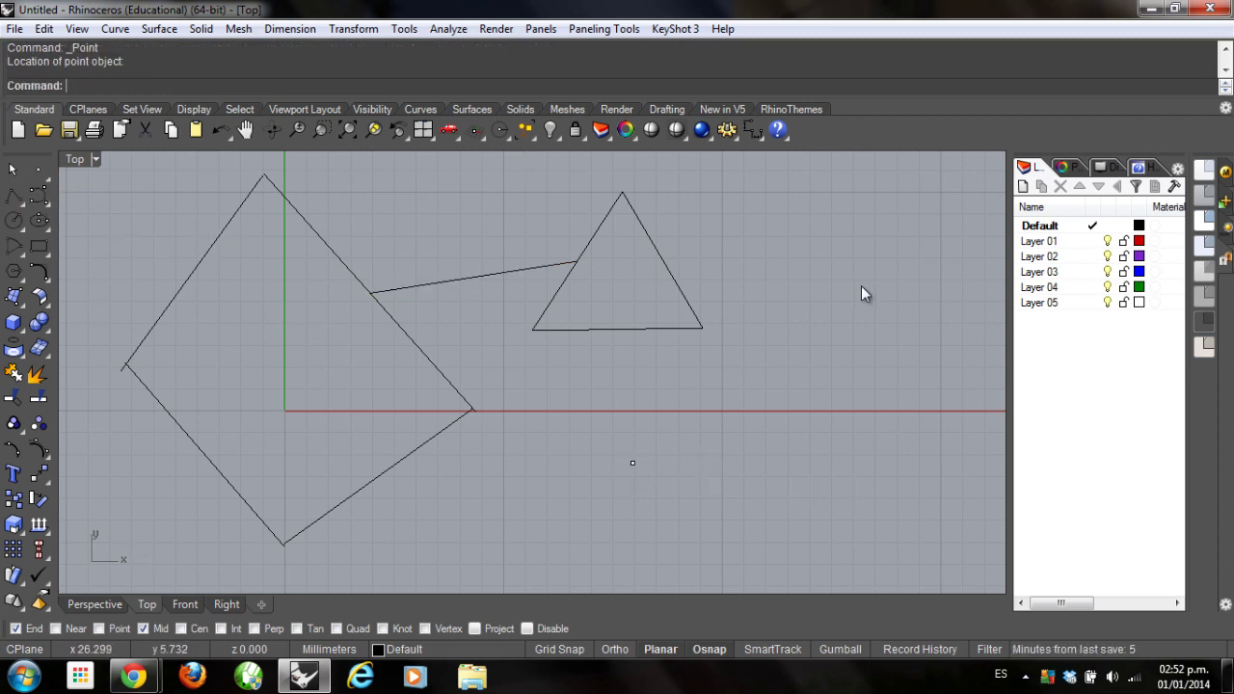
right_click(798, 318)
left_click(807, 312)
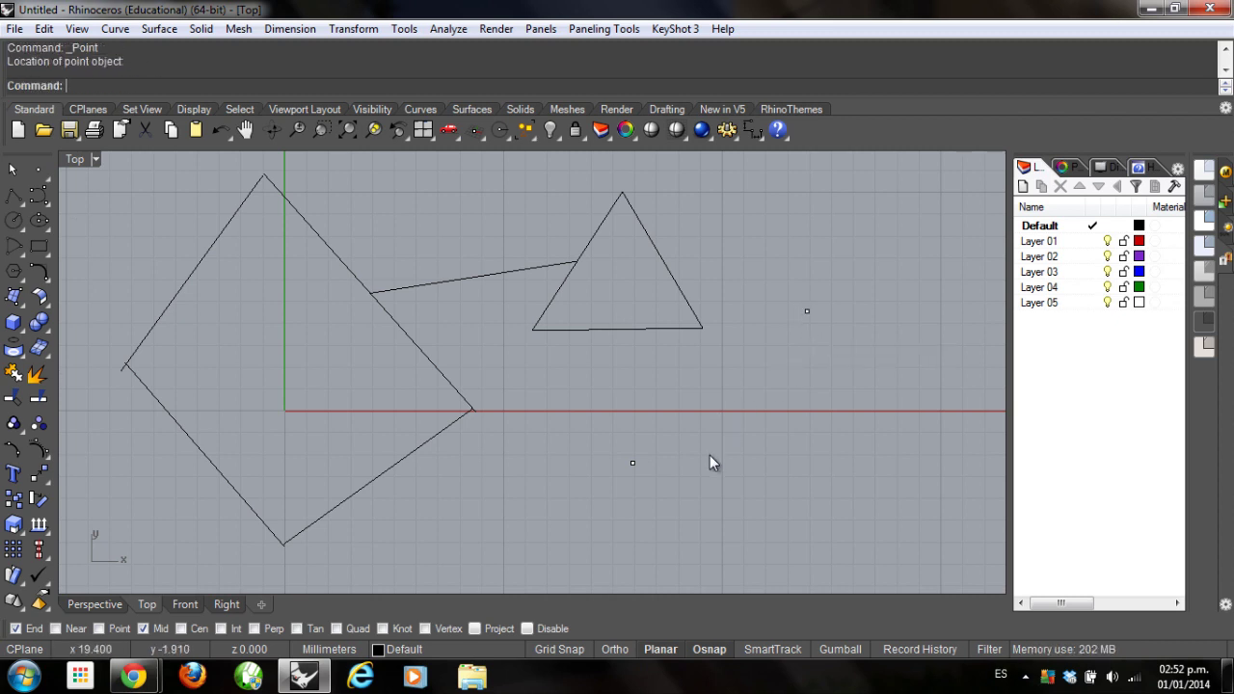
right_click(713, 456)
left_click(753, 432)
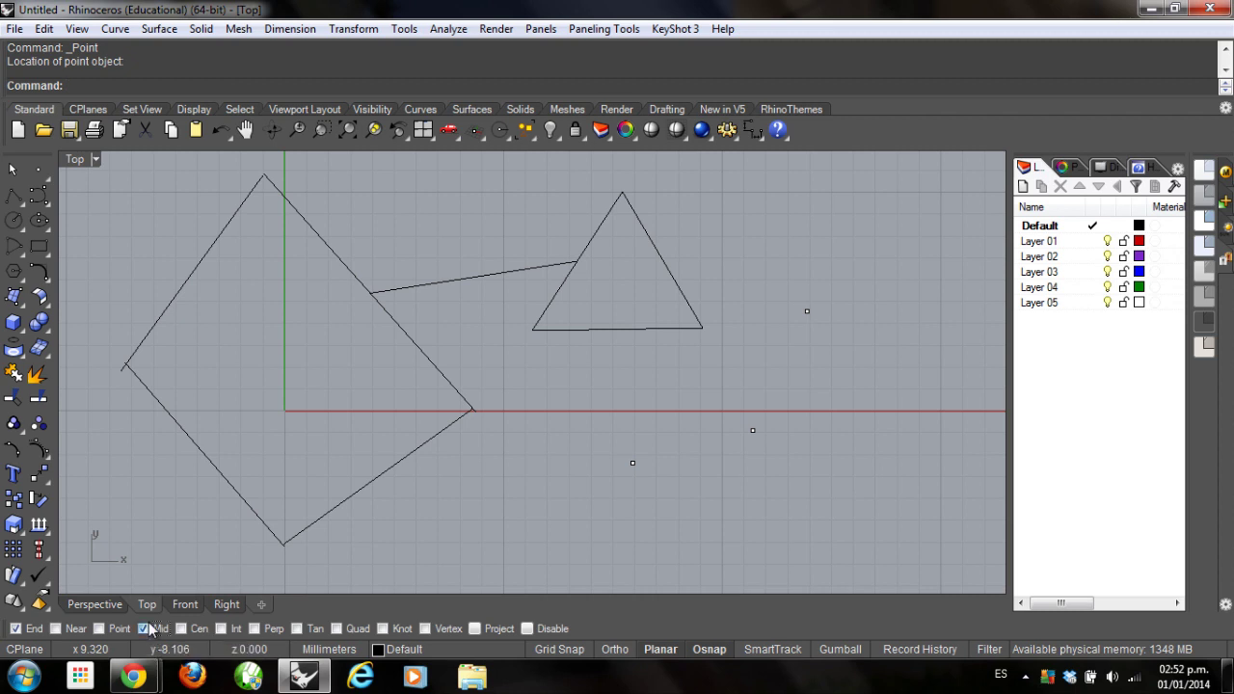
Leave only the Point object snap active and draw a degree 4 curve using the three point objects as its control points
left_click(15, 629)
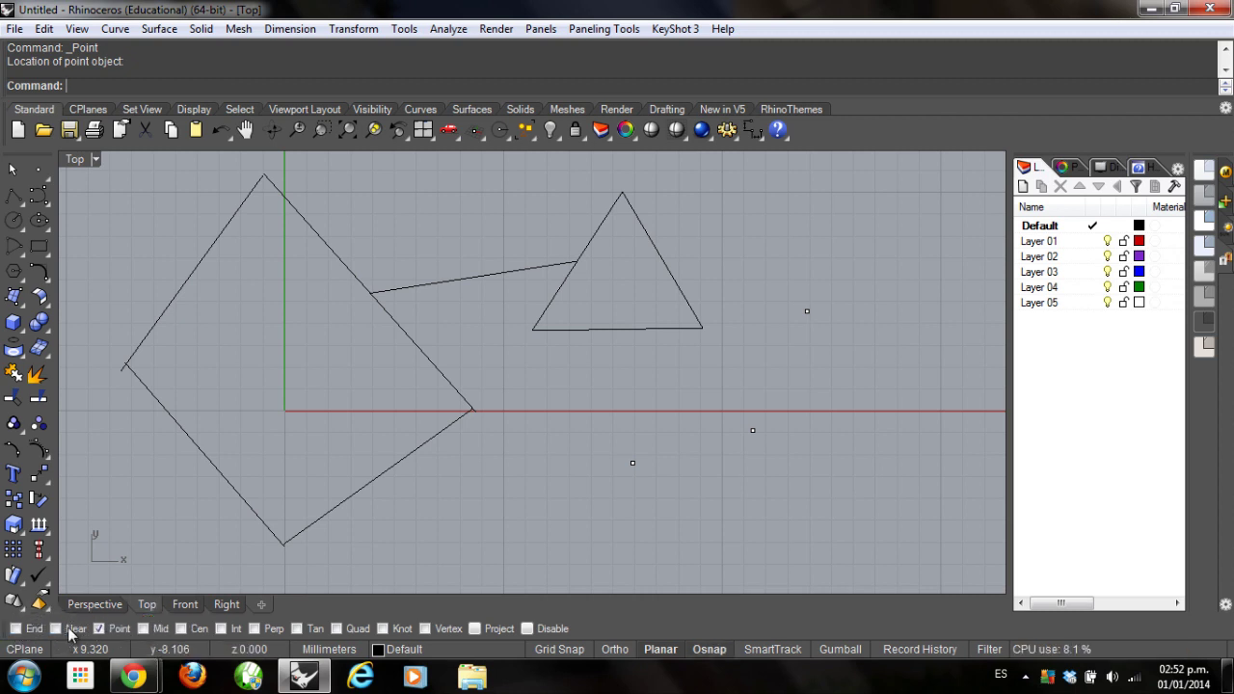
left_click(43, 199)
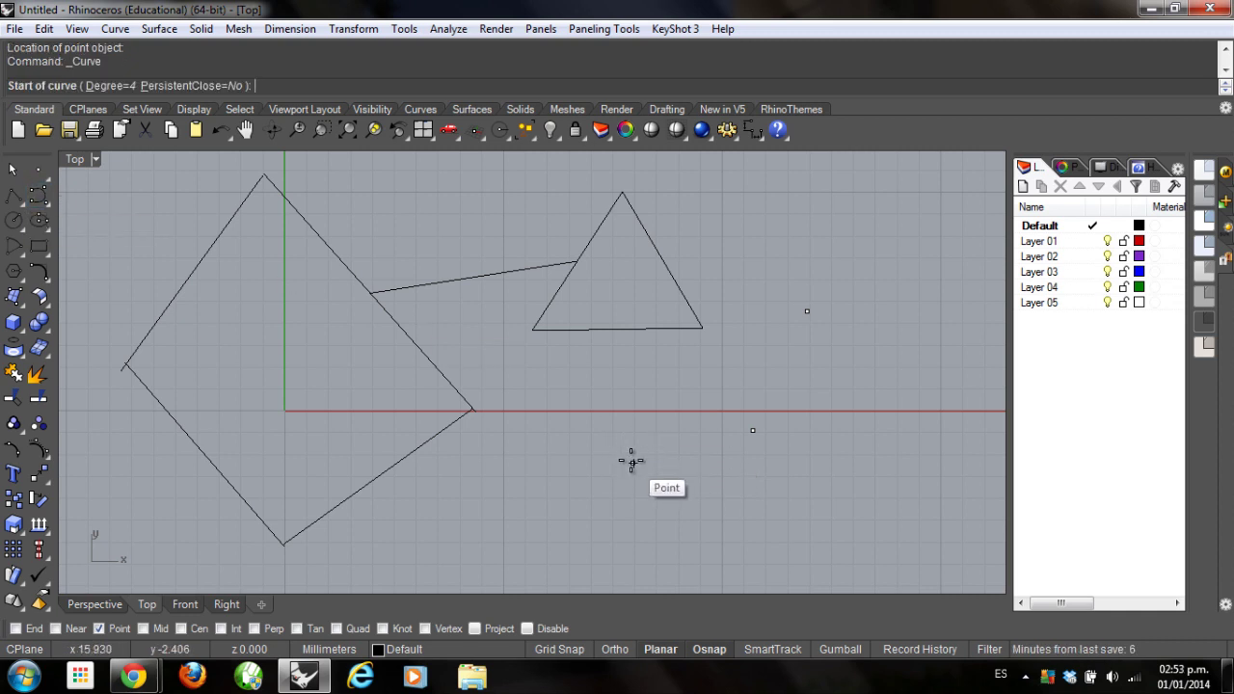
left_click(633, 463)
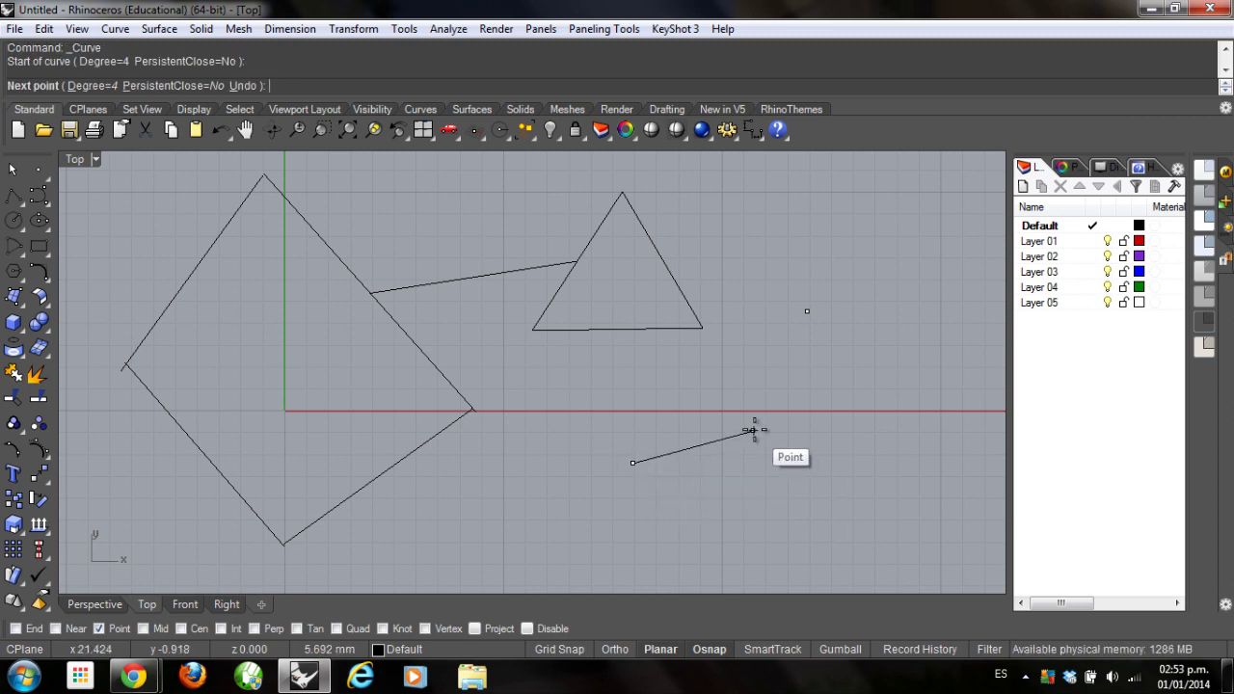
left_click(753, 430)
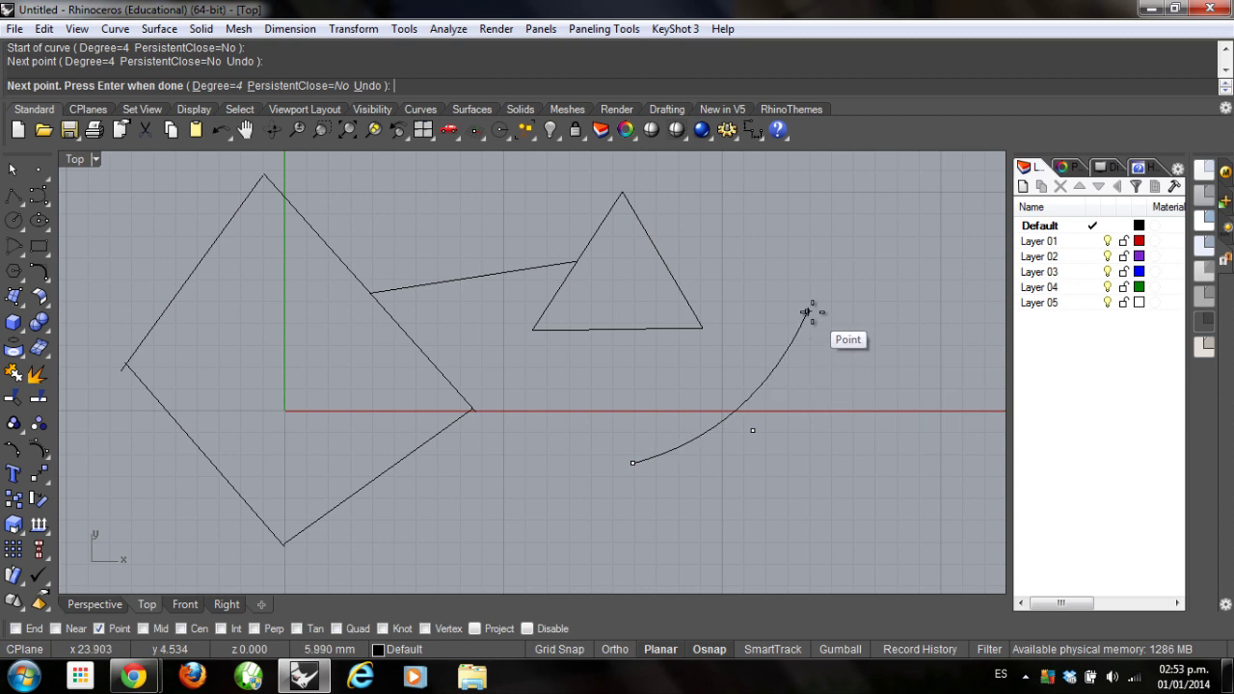
left_click(807, 311)
key("Return")
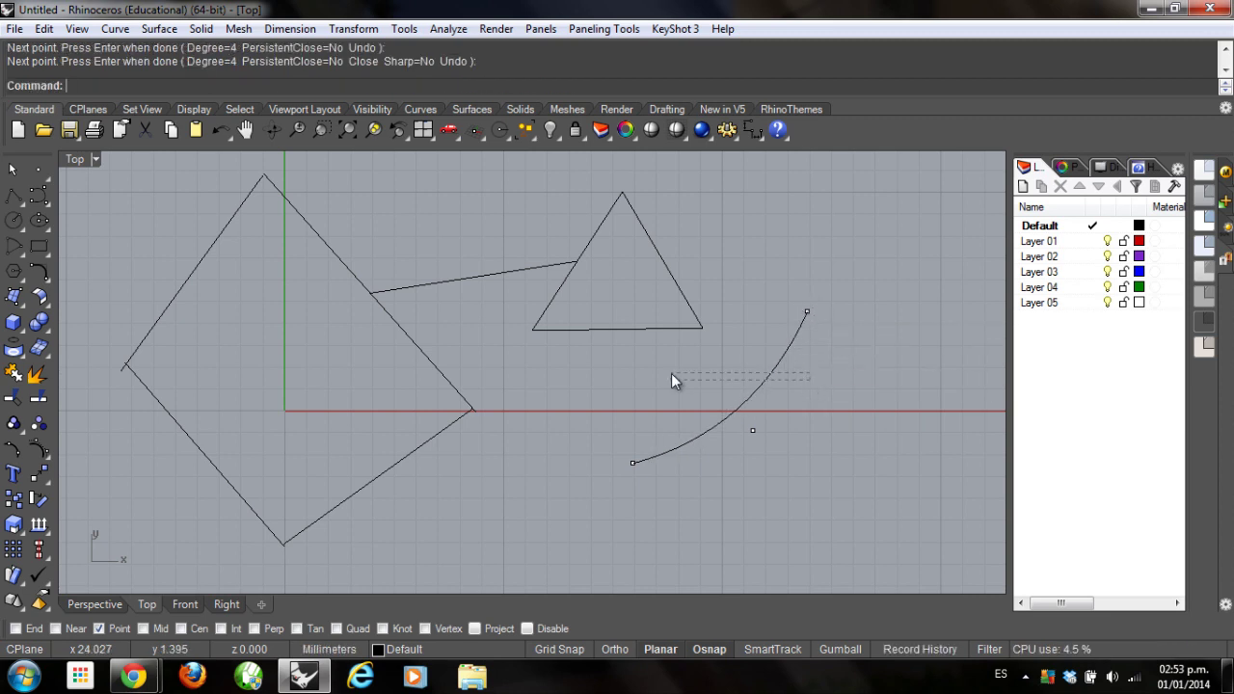
left_click(767, 385)
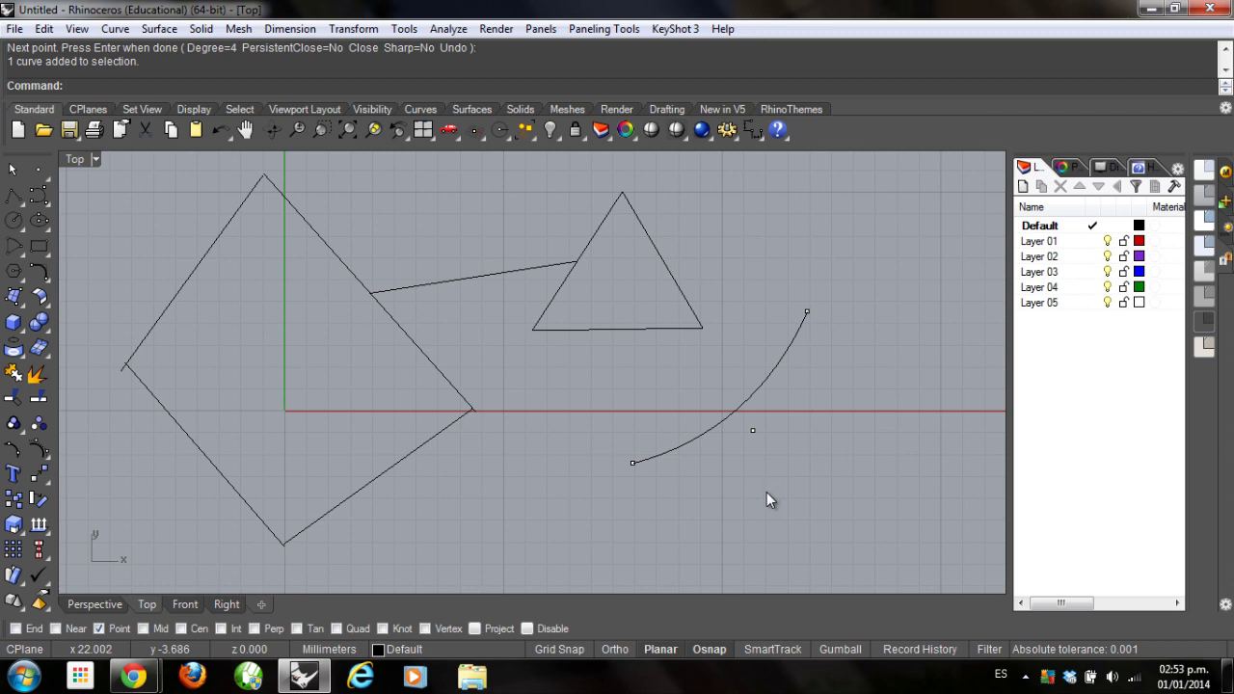
Replace the Point object snap with Near and draw a line from the triangle's left side to the large outline's upper-right side
left_click(100, 628)
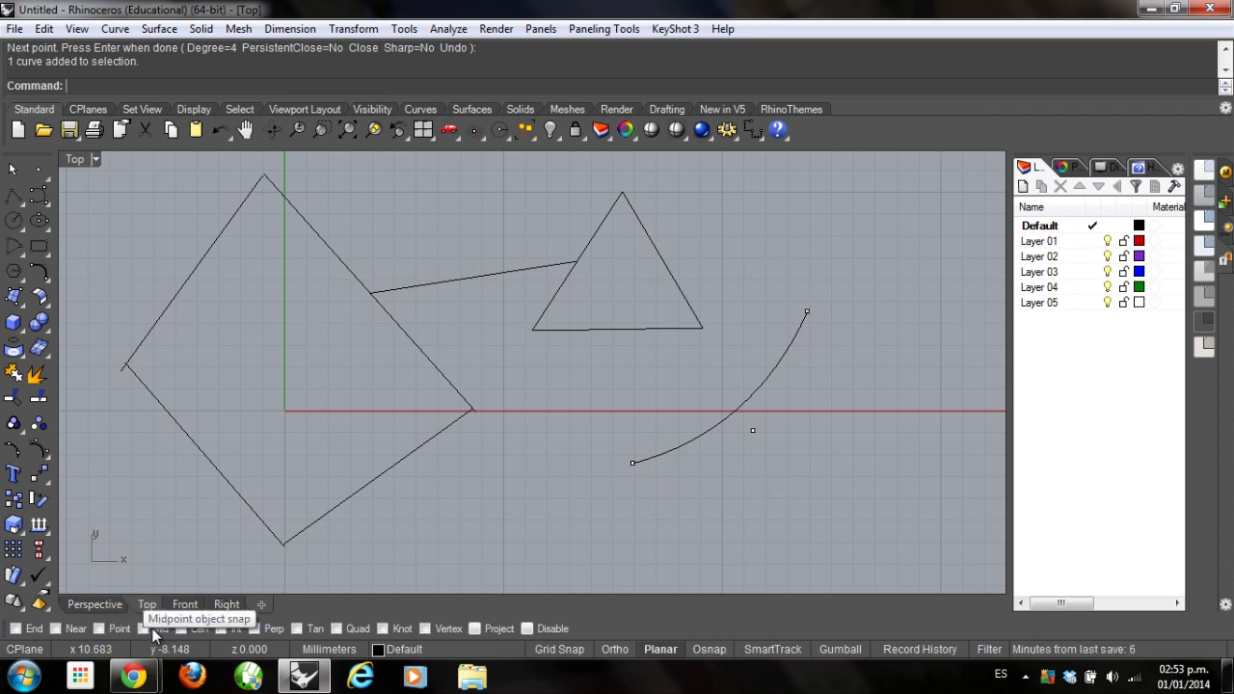
left_click(71, 628)
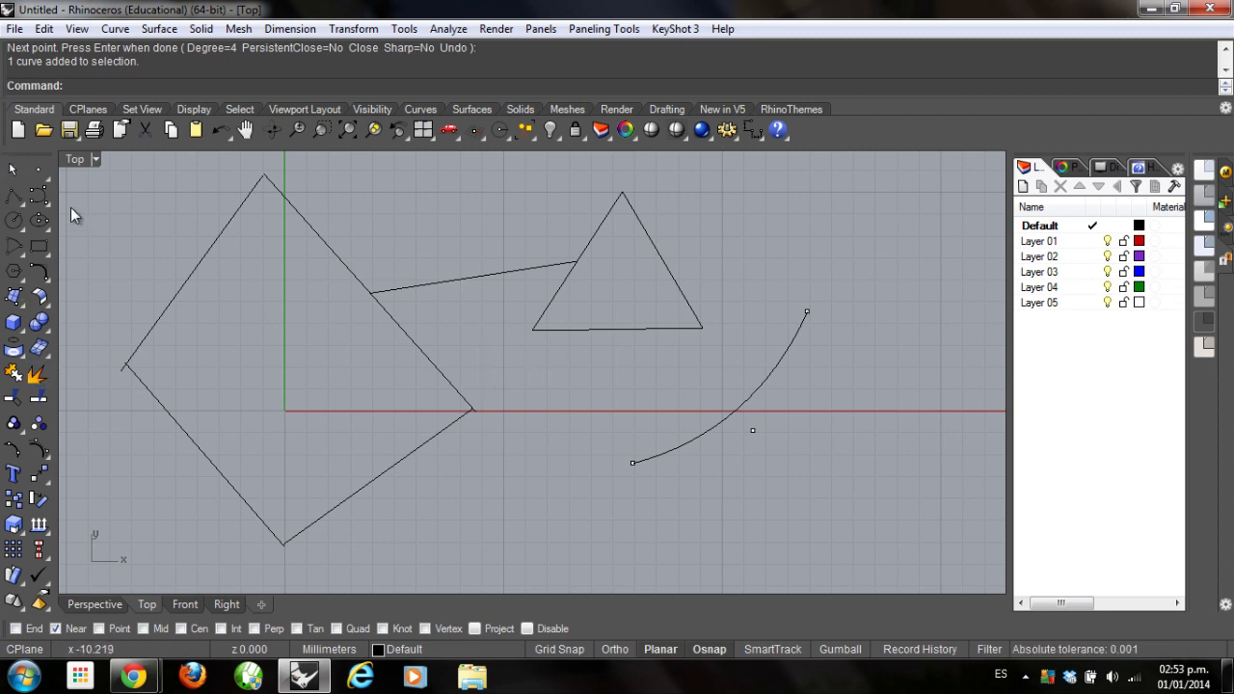
left_click(13, 195)
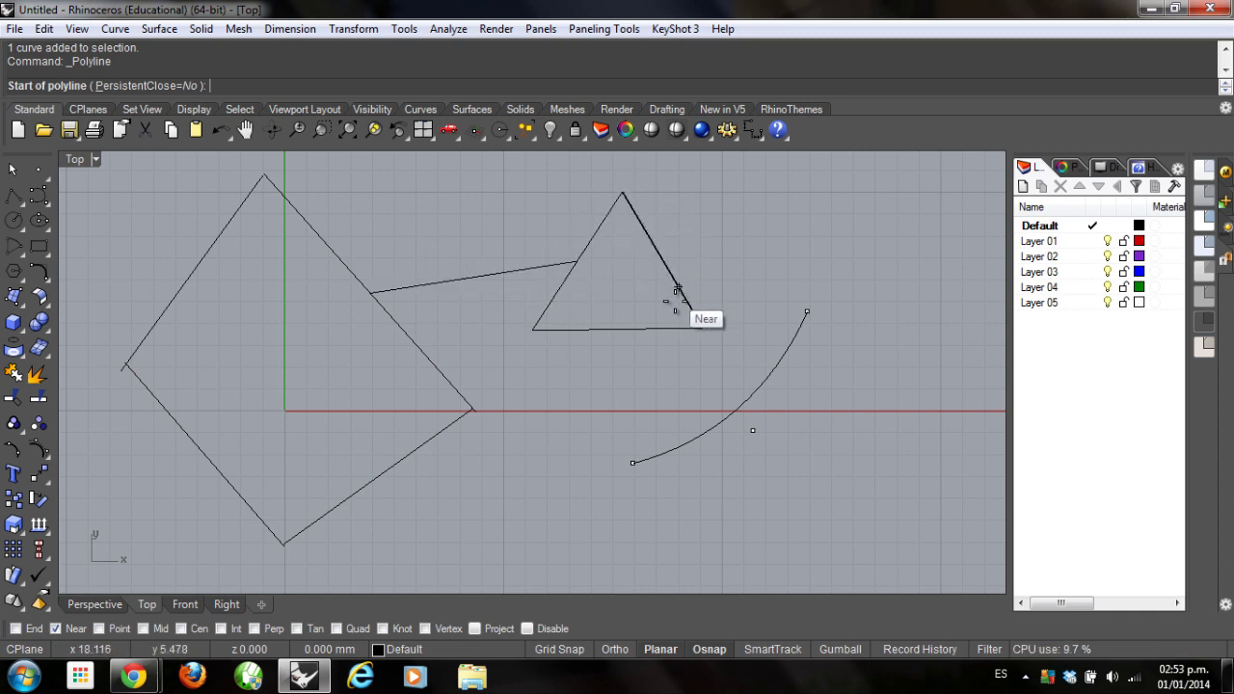
left_click(604, 220)
left_click(282, 195)
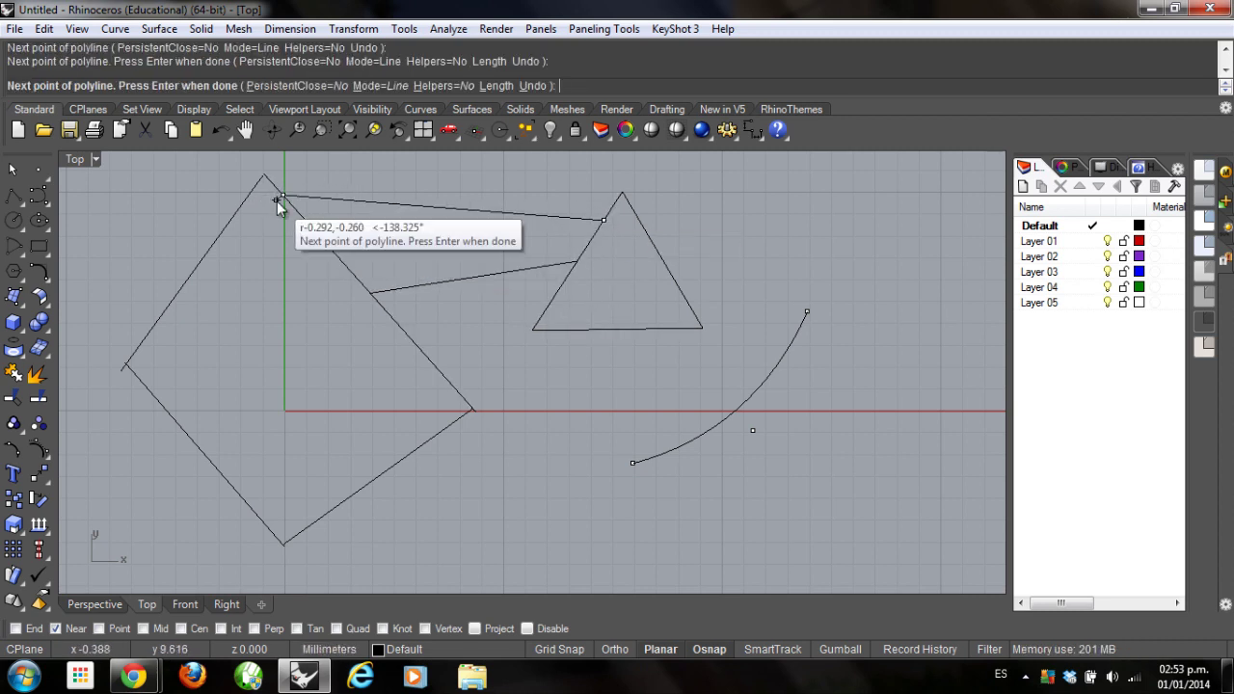
key("Return")
Turn off the Near object snap and draw a circle of about 4.6 mm radius centred at about (22.4, 8.8), beside the triangle
mouse_move(472, 339)
right_mouse_down()
mouse_move(382, 293)
mouse_move(344, 330)
mouse_move(495, 338)
mouse_move(473, 322)
mouse_move(419, 474)
mouse_move(400, 492)
right_mouse_up()
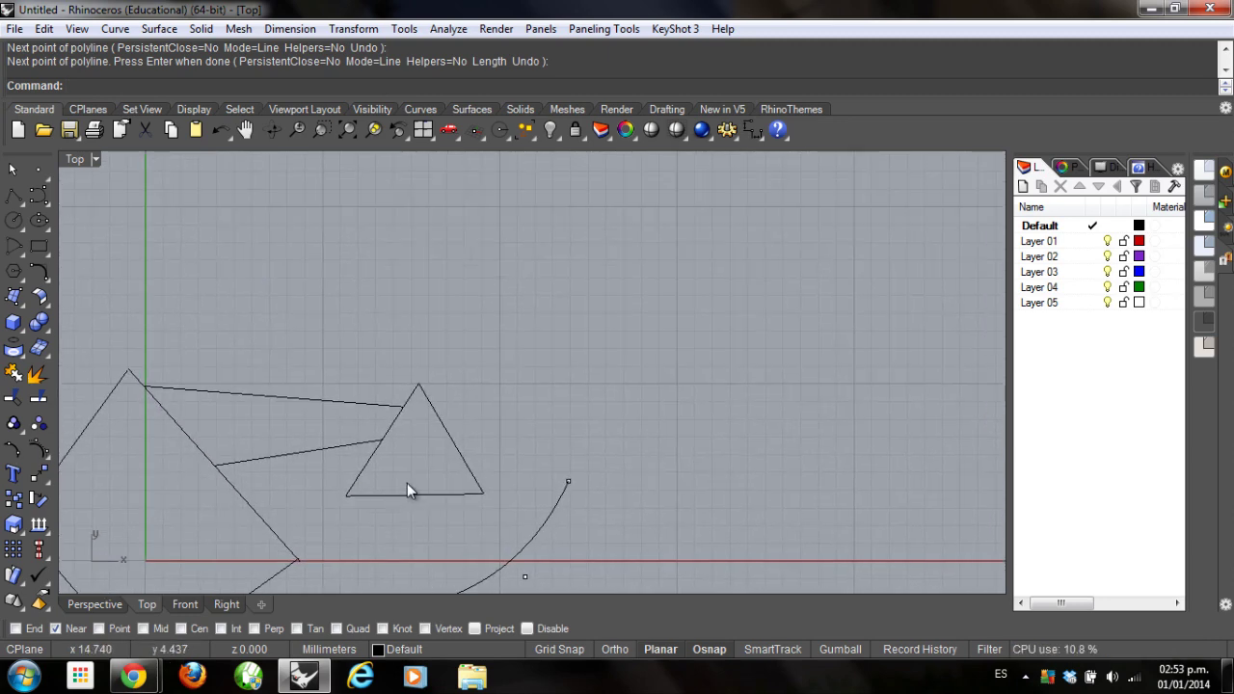
left_click(80, 625)
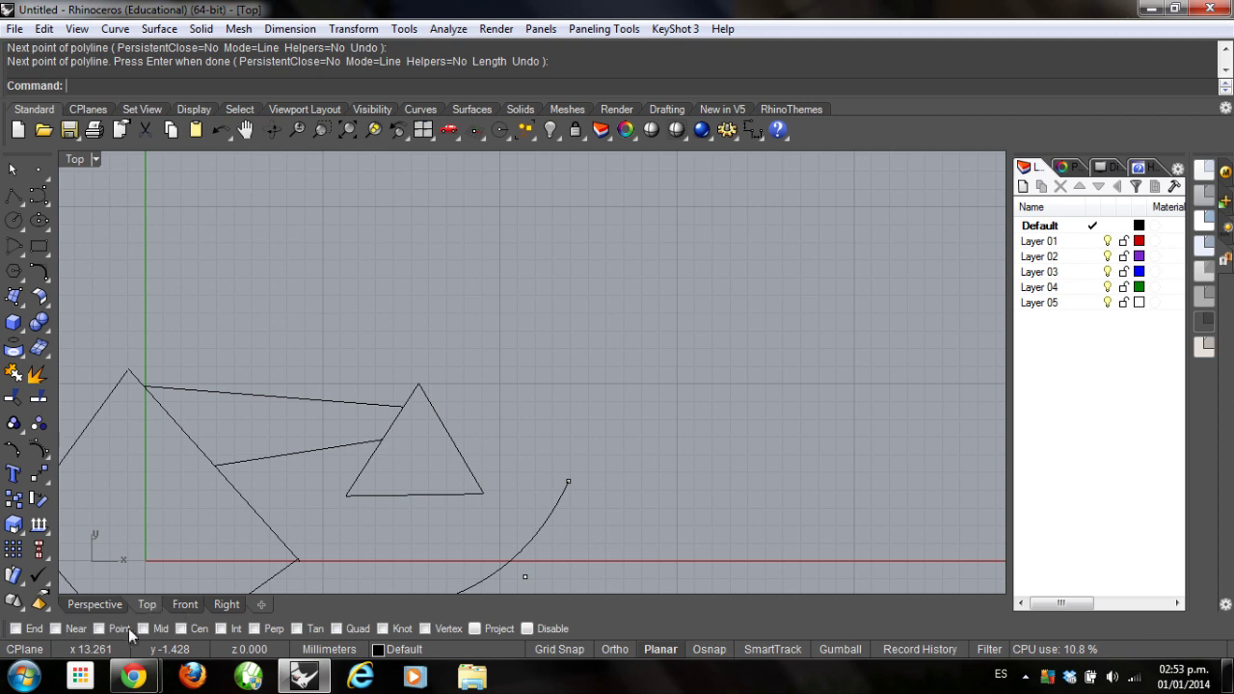
left_click(182, 628)
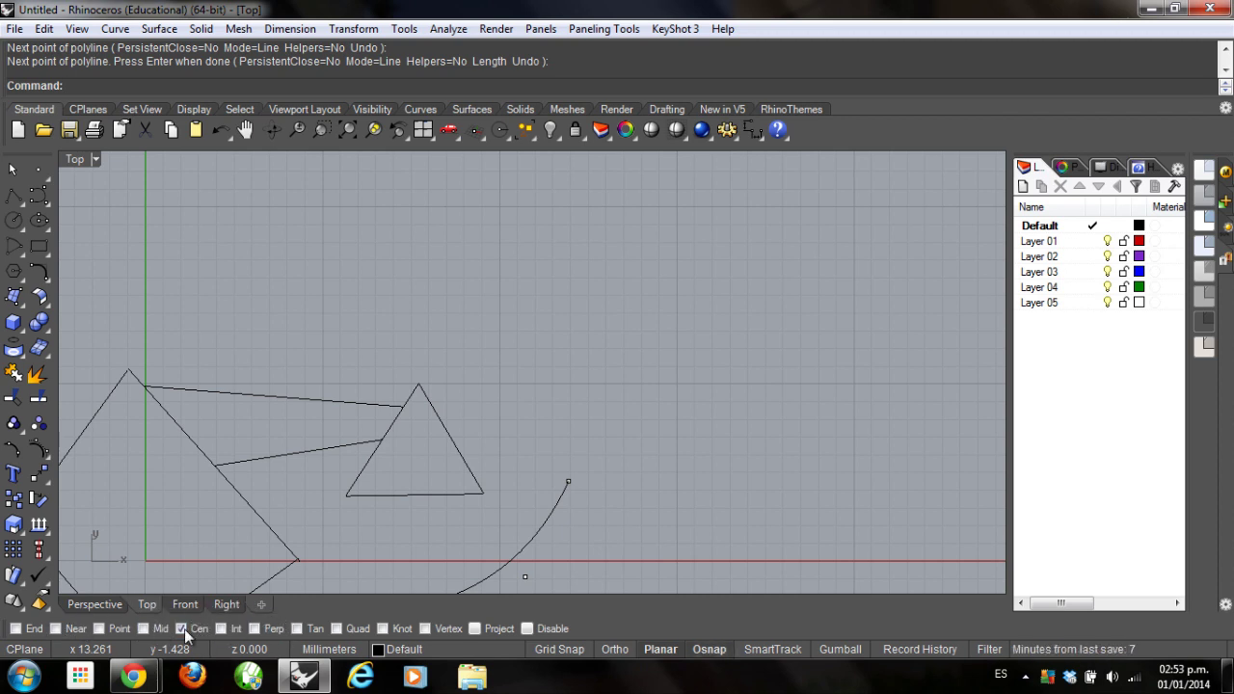
left_click(182, 629)
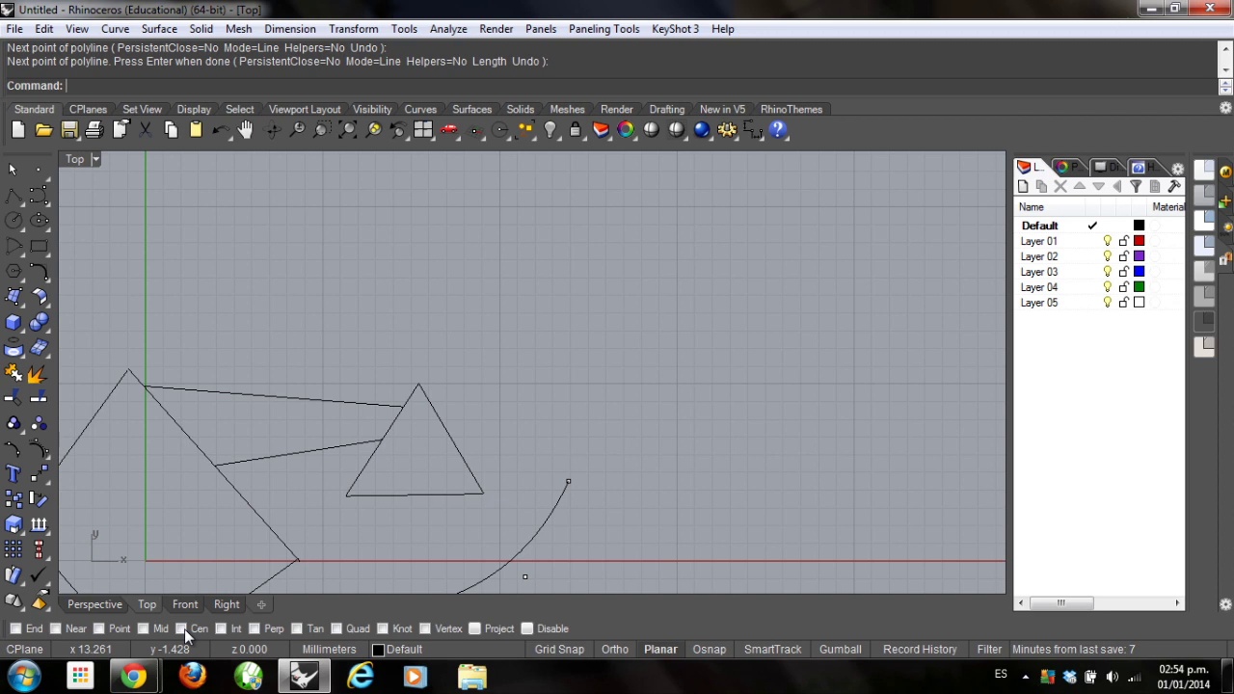
left_click(14, 220)
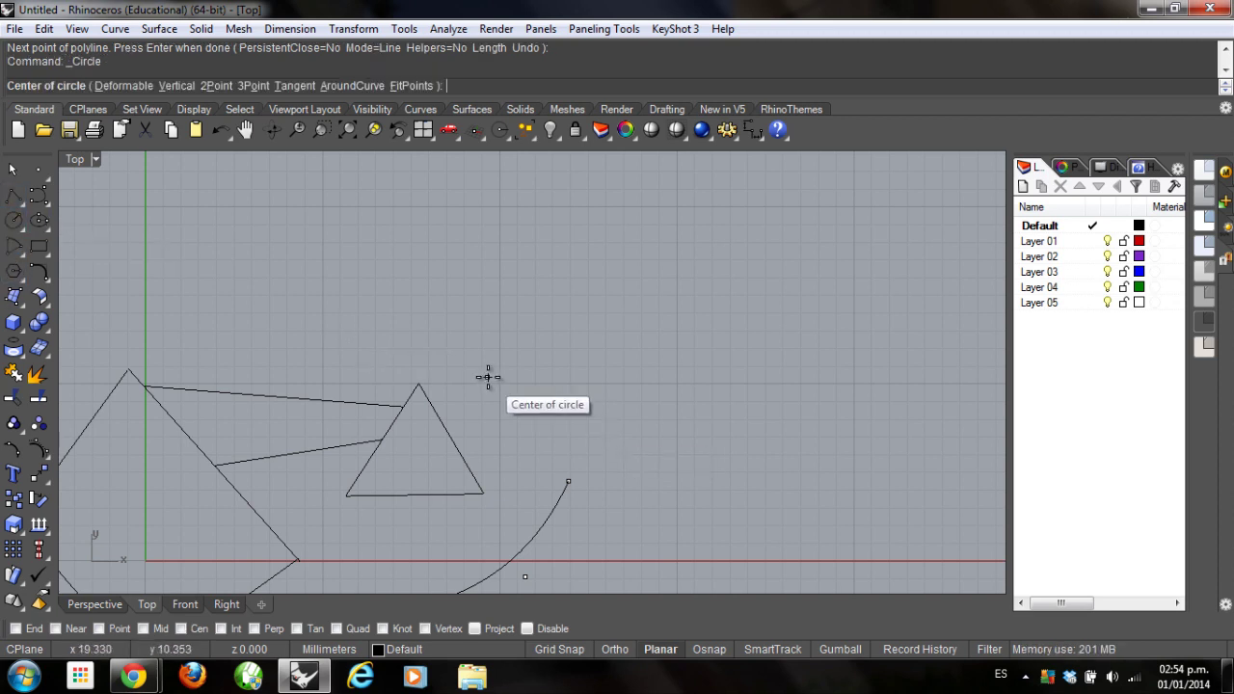
left_click(542, 405)
left_click(605, 359)
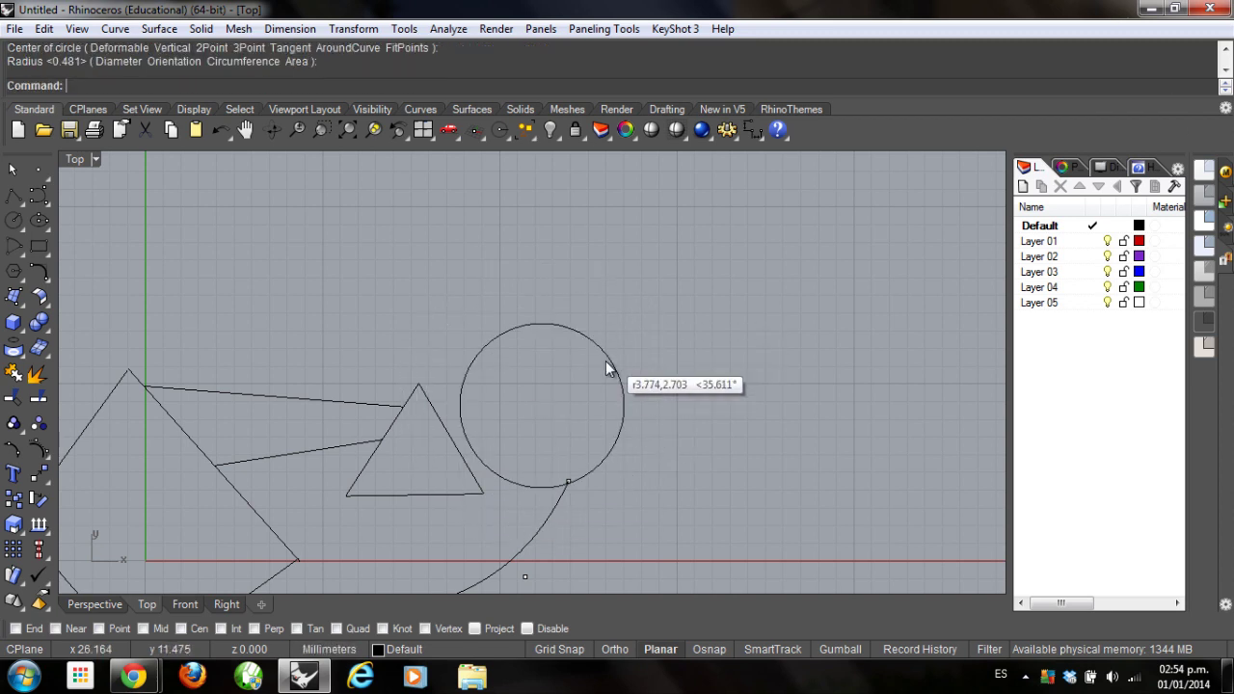
Enable the Cen object snap and draw a line from the circle's centre to a free point outside its lower-right edge
left_click(14, 198)
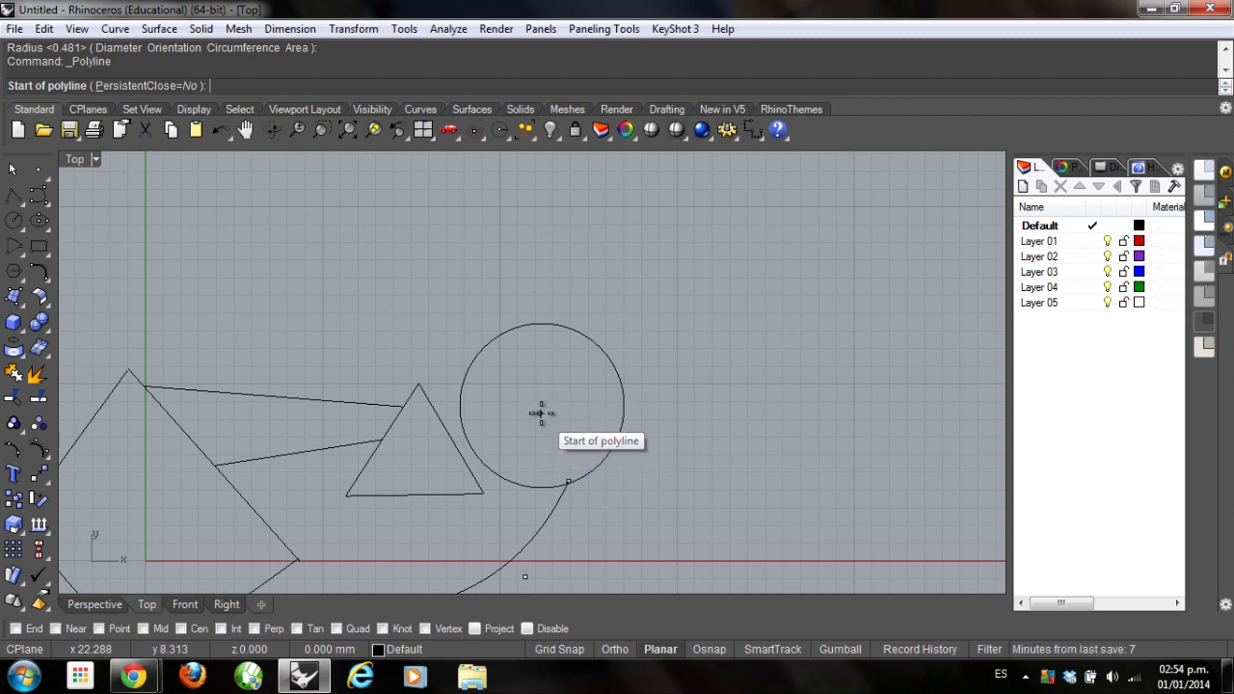
scroll(542, 410, "up", 3)
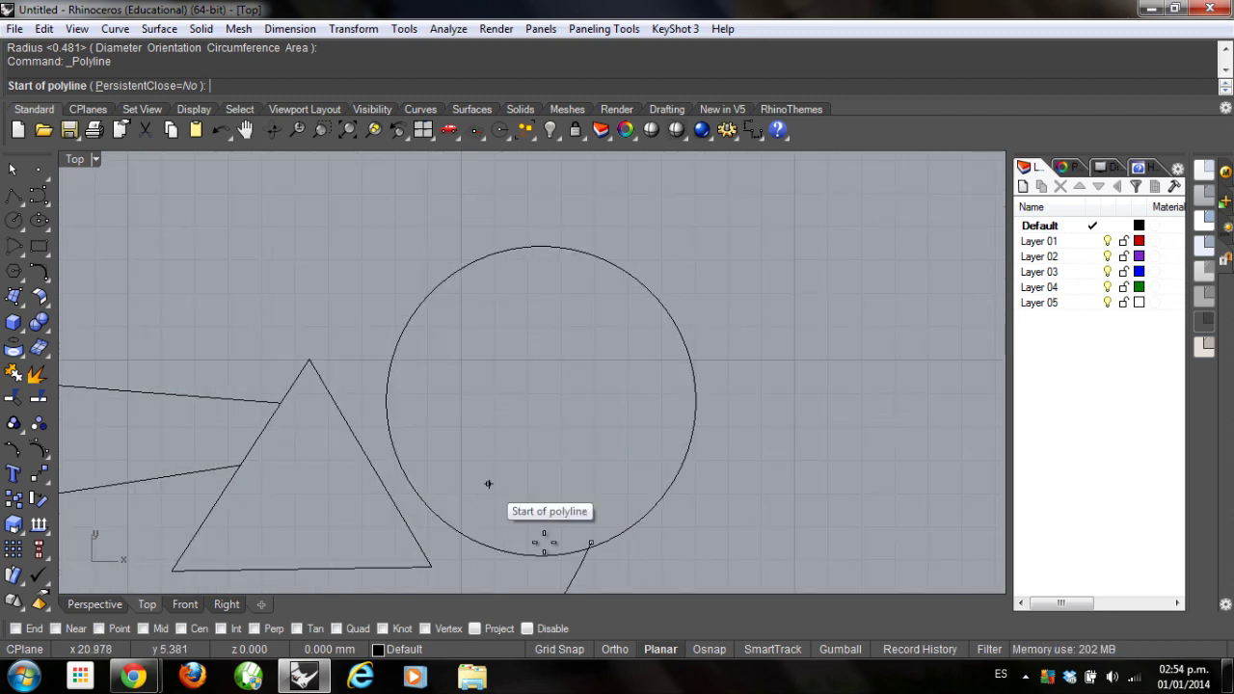
left_click(181, 628)
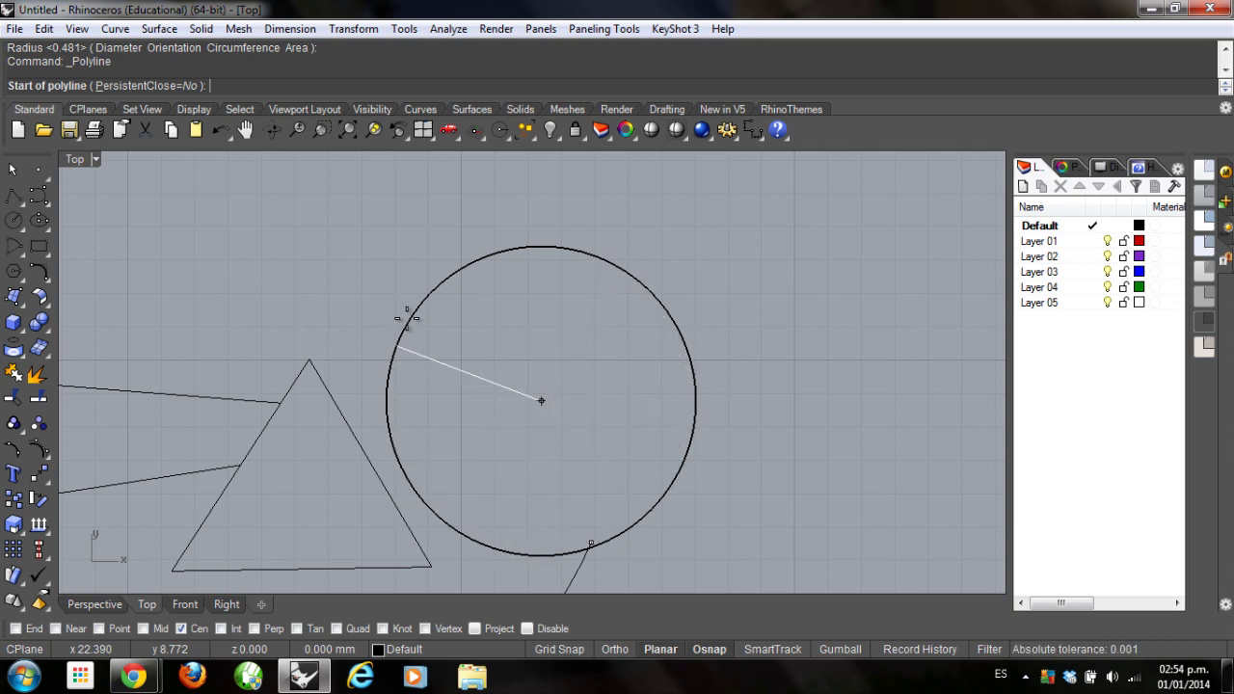
left_click(450, 278)
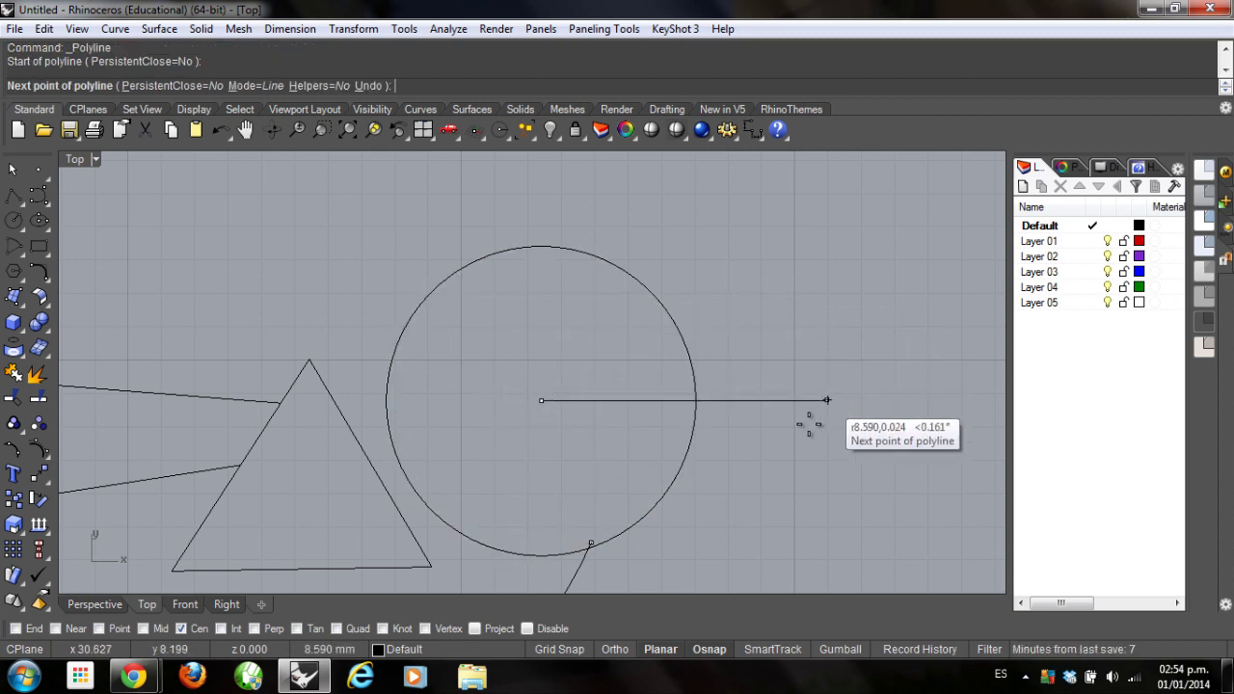
left_click(800, 497)
key("Return")
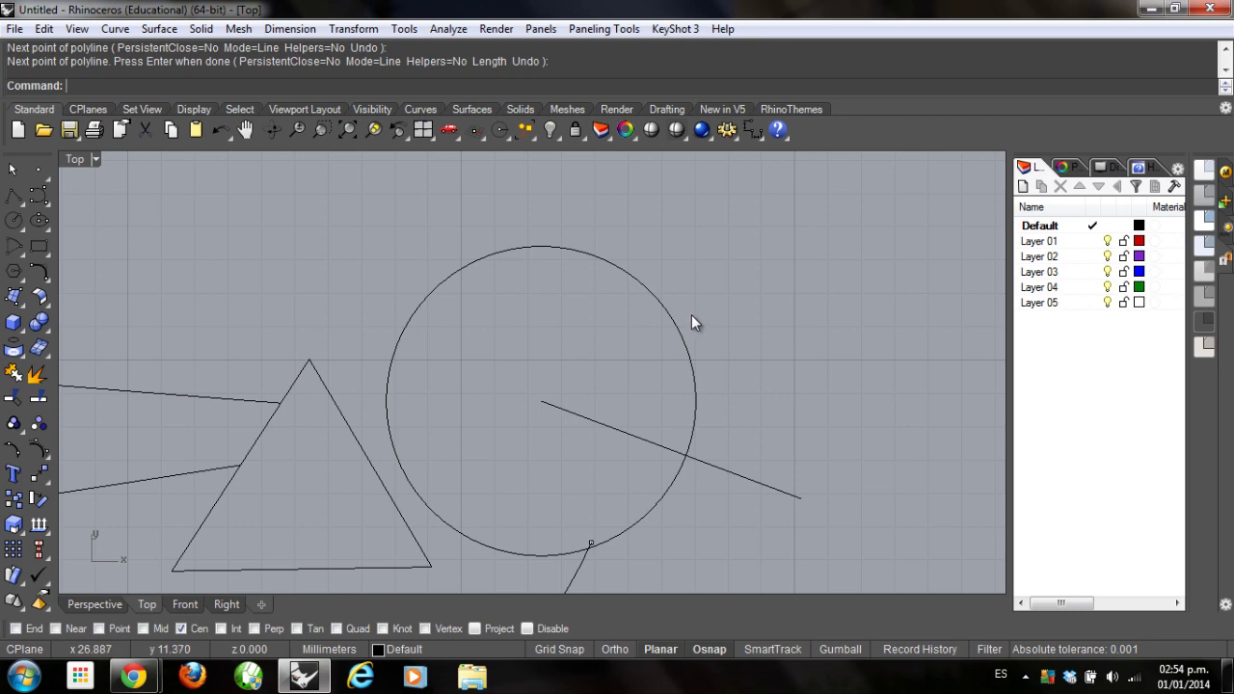
Replace the Cen object snap with Int and draw a line joining the circle's intersections with the curve and with the centre line
left_click(181, 628)
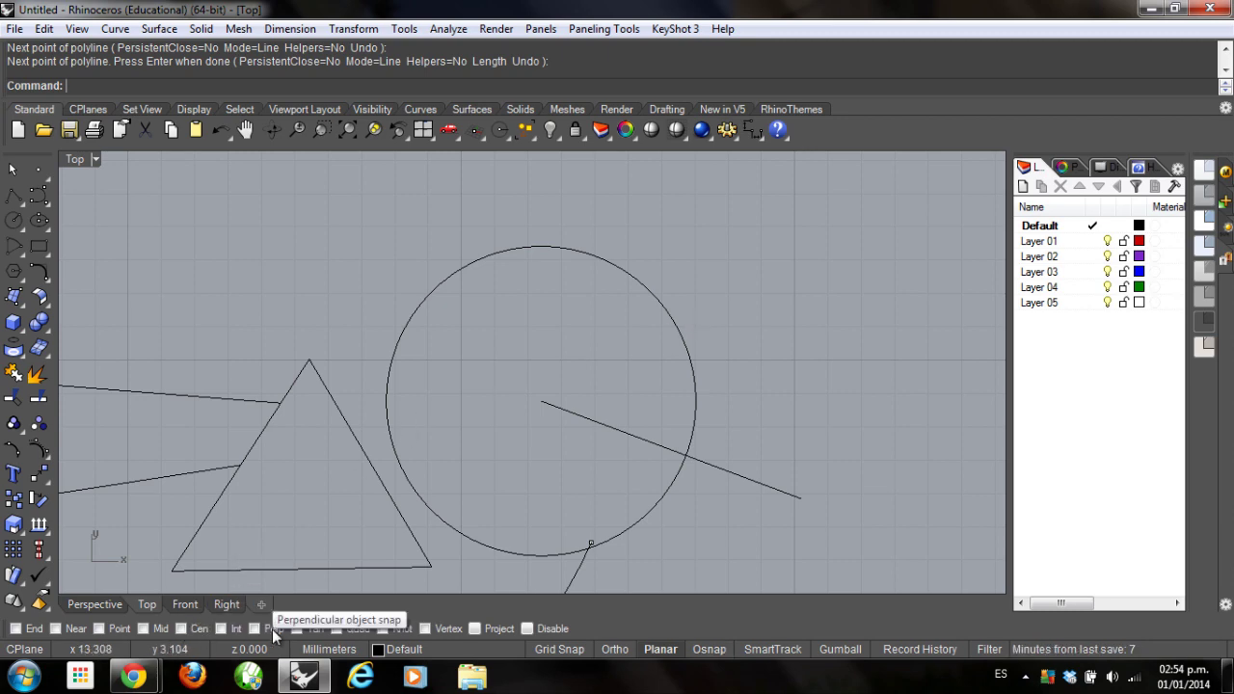
right_click_drag(512, 499, 637, 366)
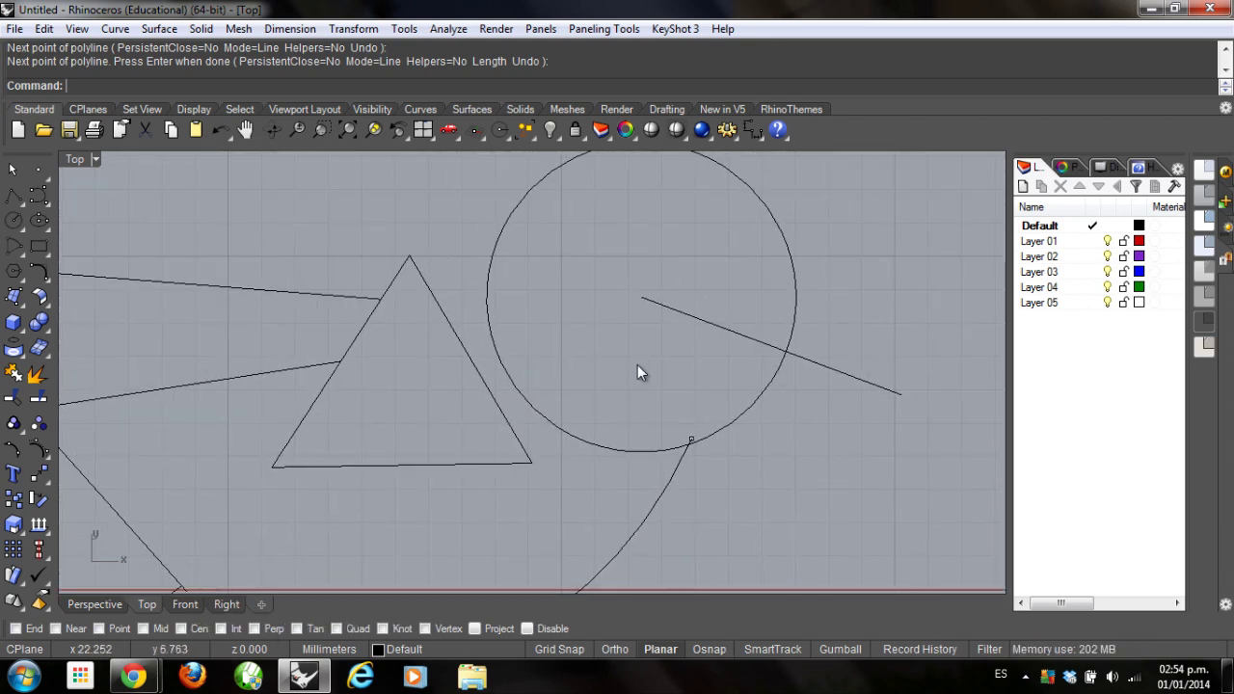
scroll(777, 415, "up", 5)
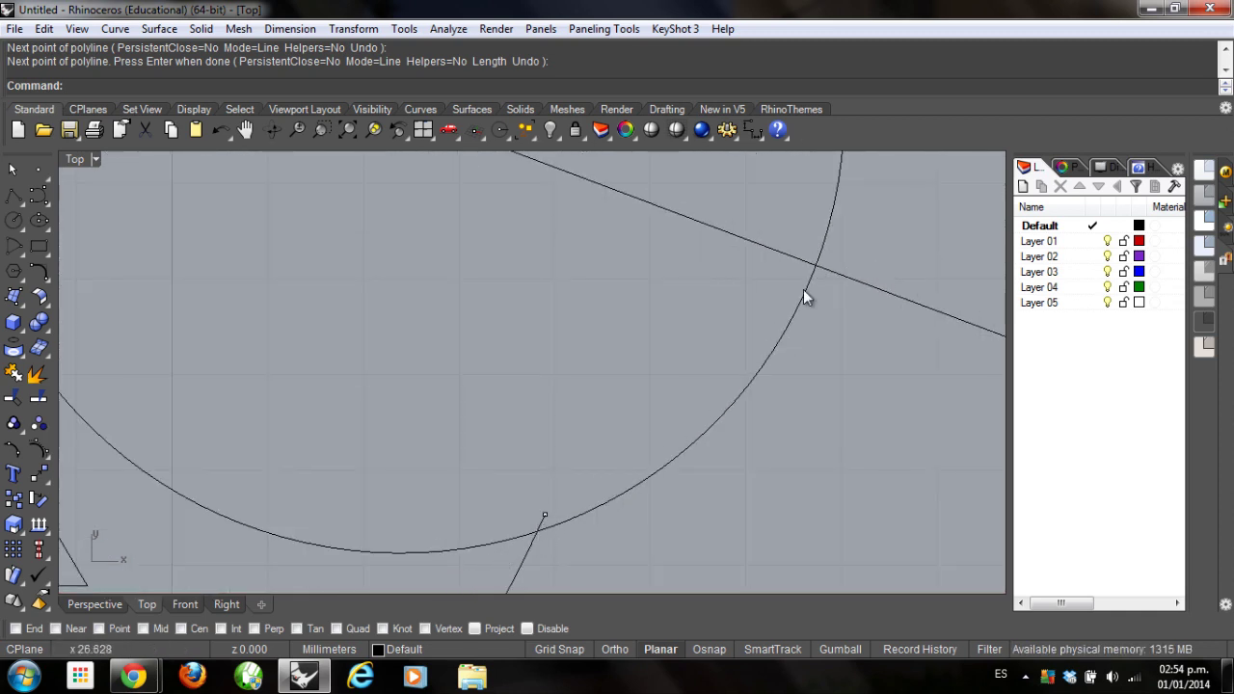
left_click(13, 195)
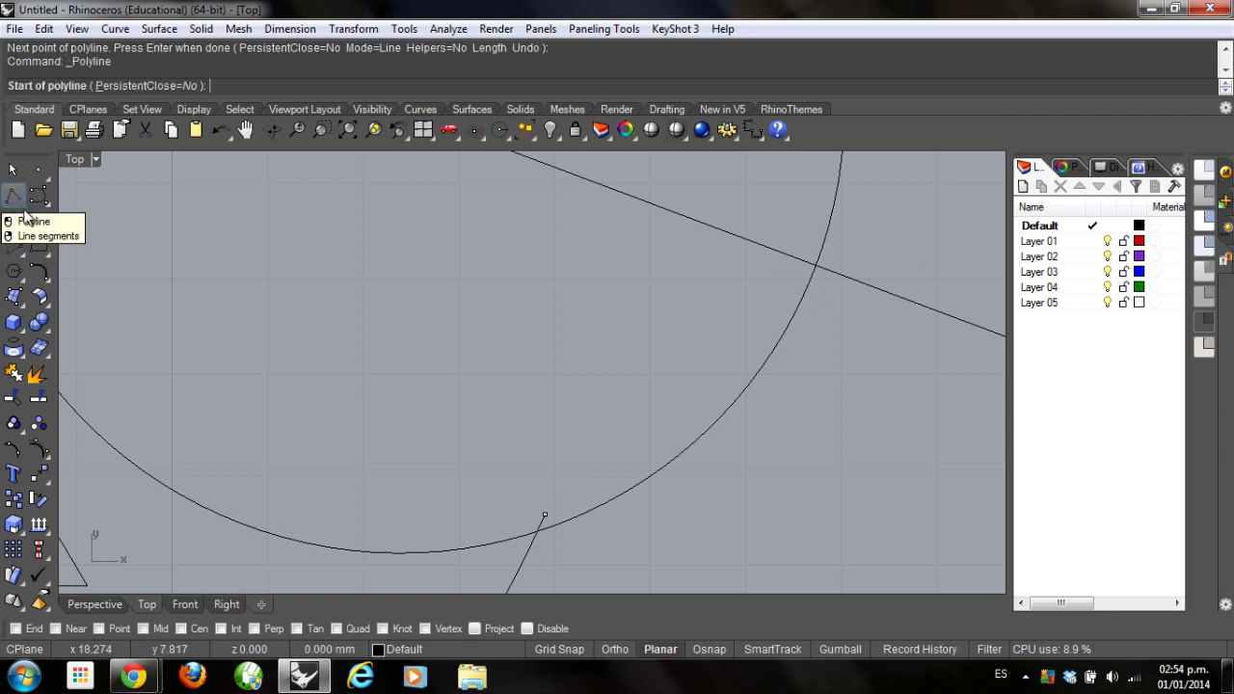
left_click(221, 629)
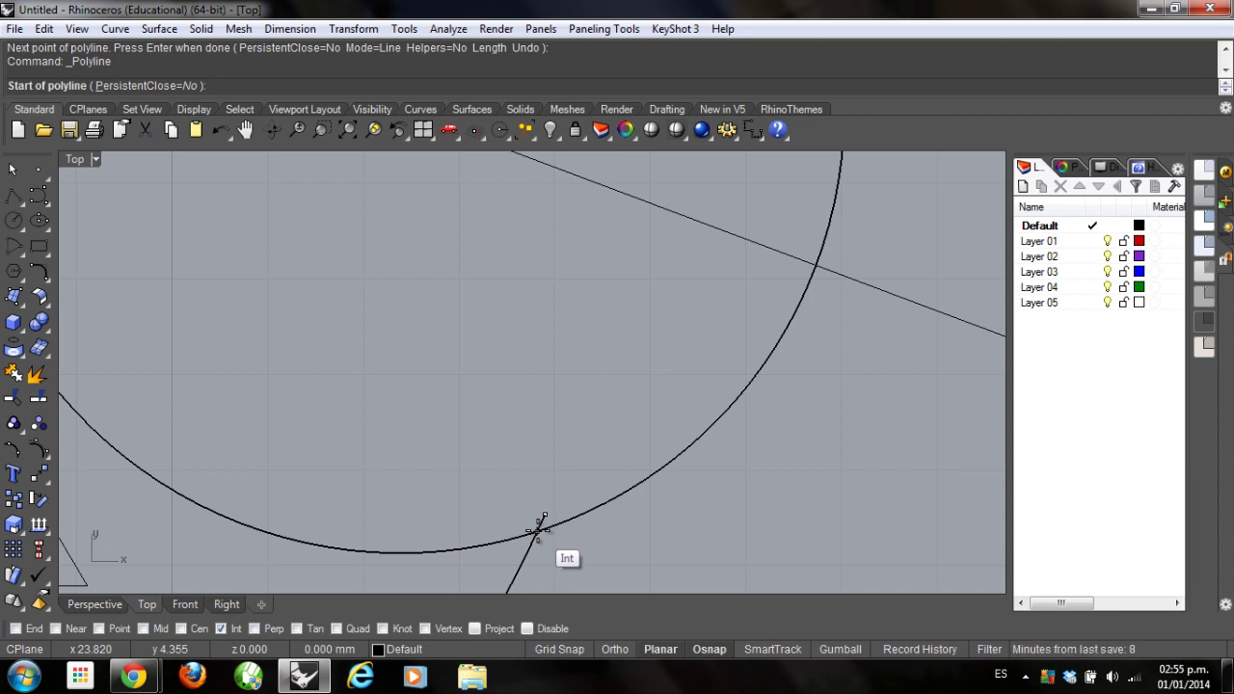
scroll(538, 528, "up", 4)
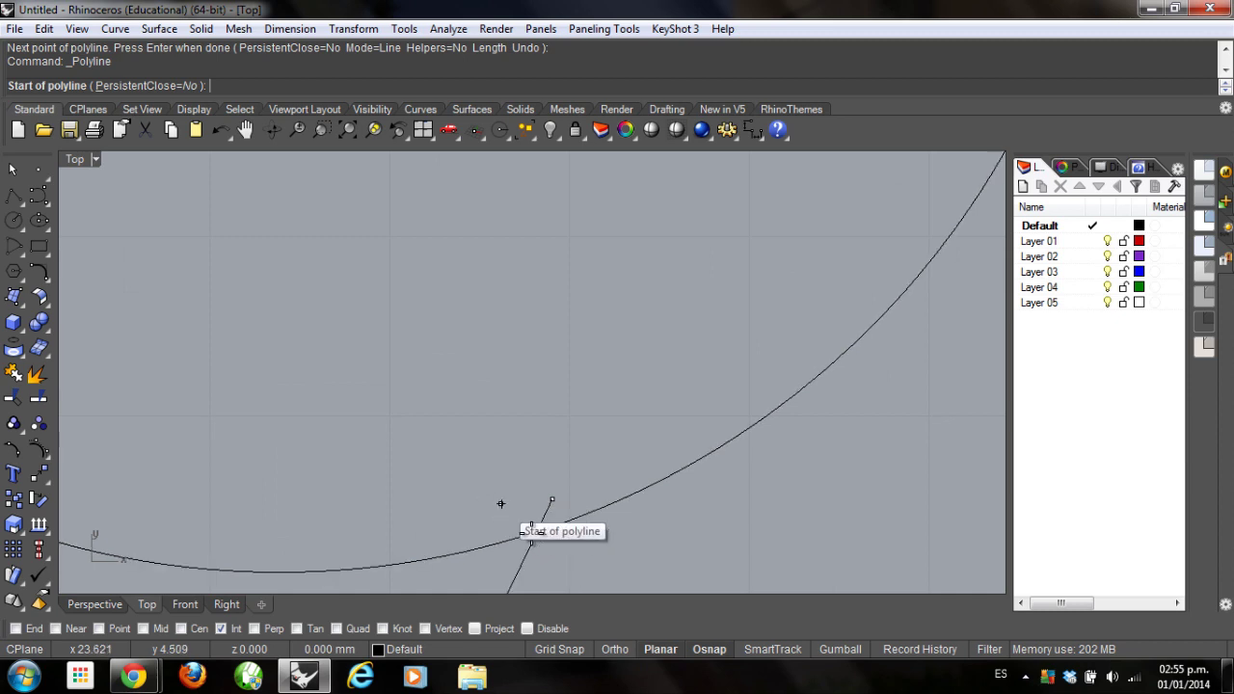
left_click(536, 531)
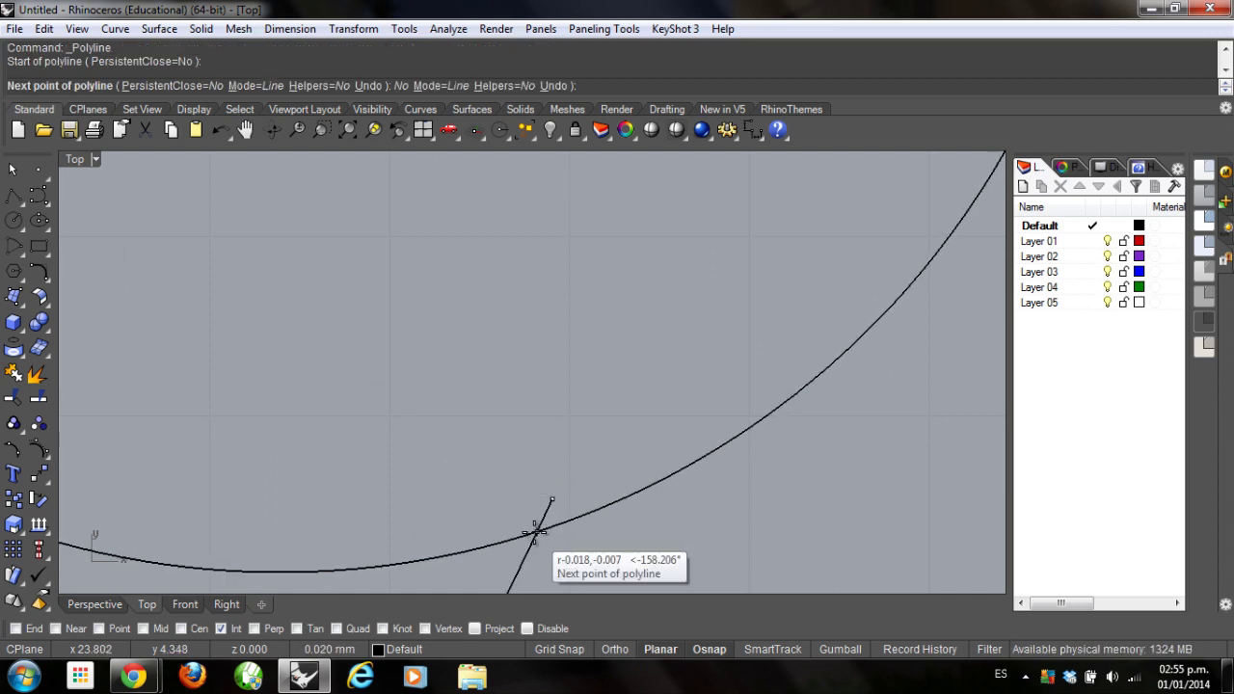
scroll(317, 499, "down", 2)
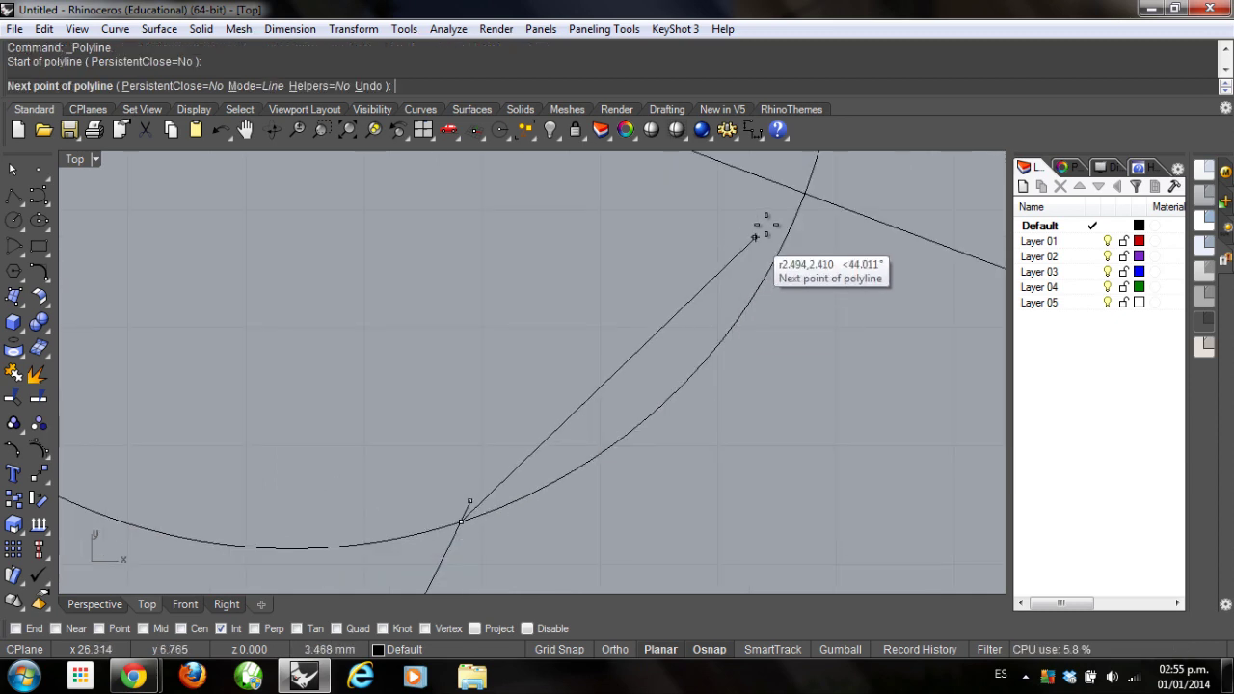
left_click(806, 191)
key("Return")
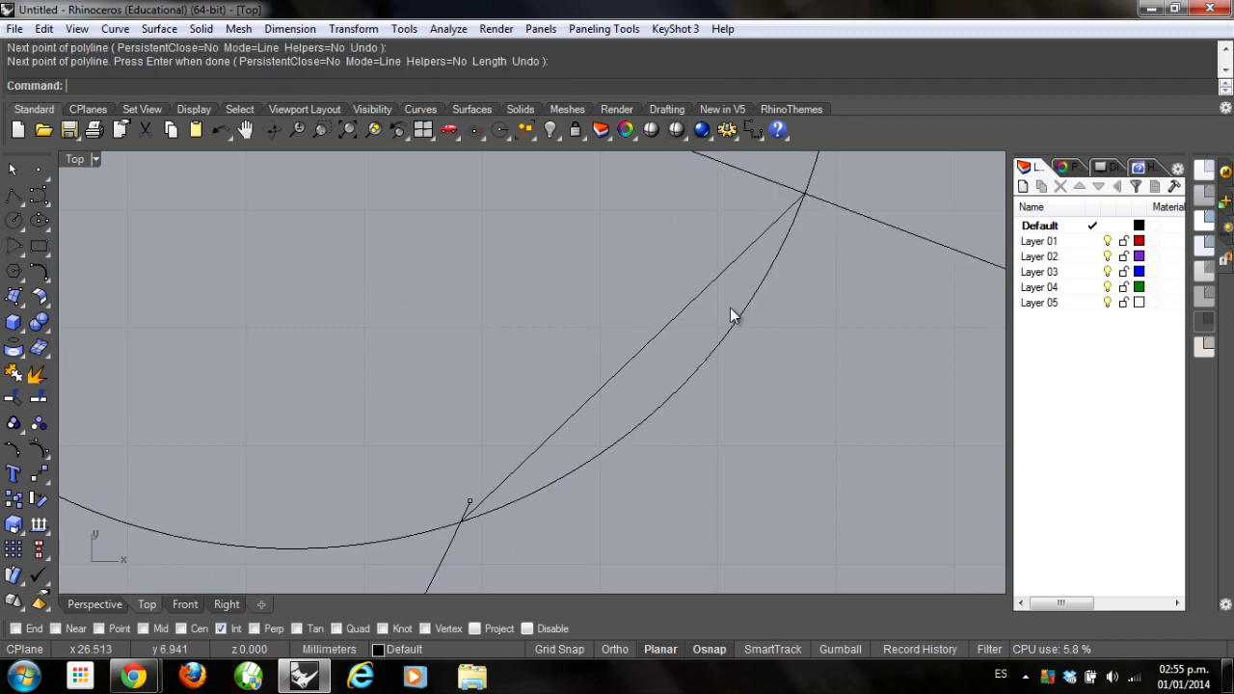
Highlight the line between the circle's two intersections to inspect it within the drawing, and deselect it
left_click_drag(700, 325, 567, 289)
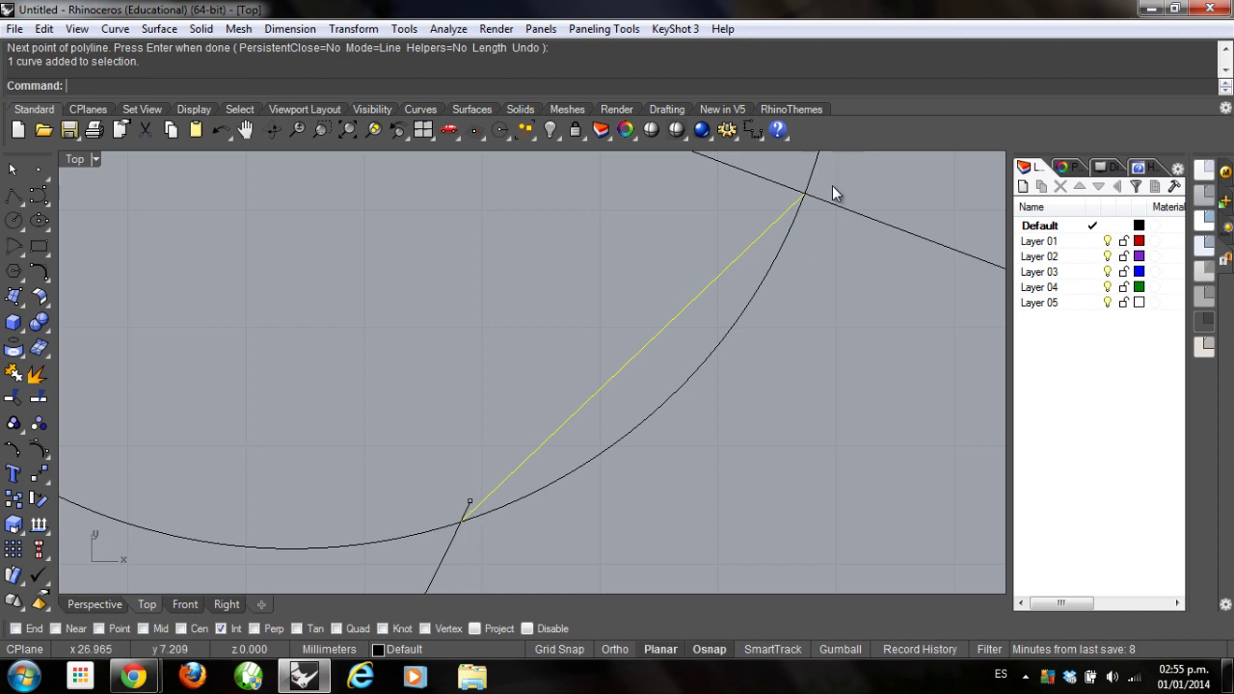
scroll(673, 281, "down", 6)
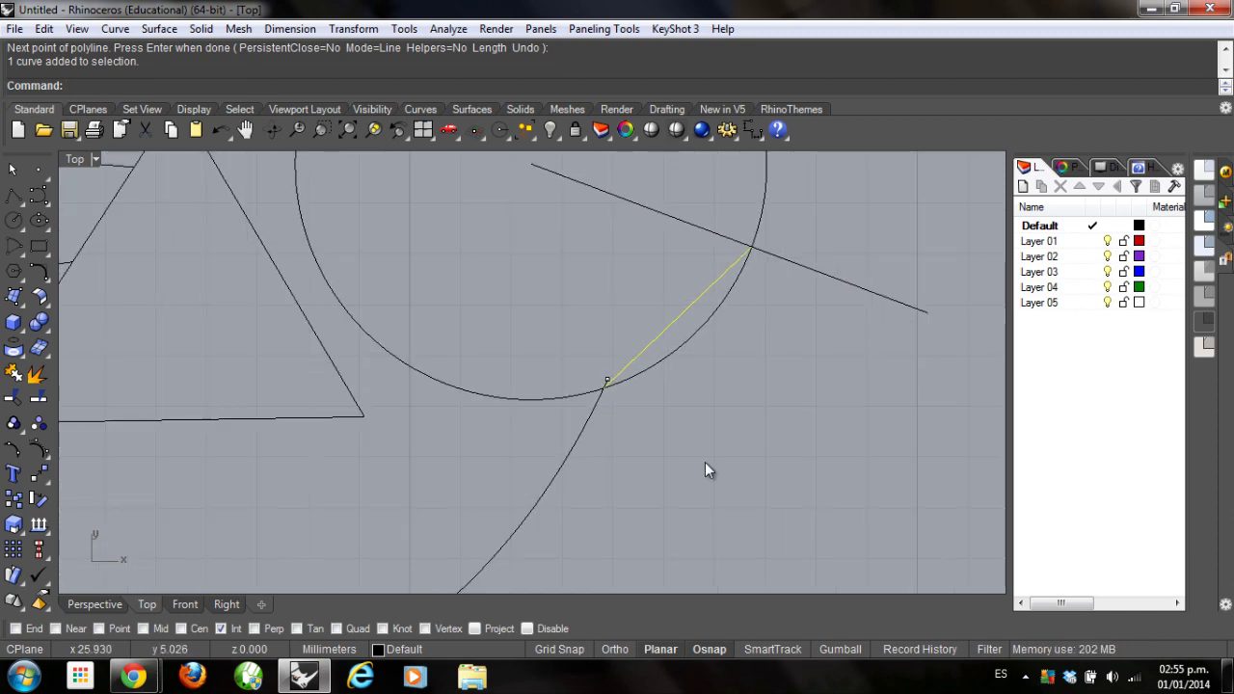
right_click_drag(701, 445, 781, 366)
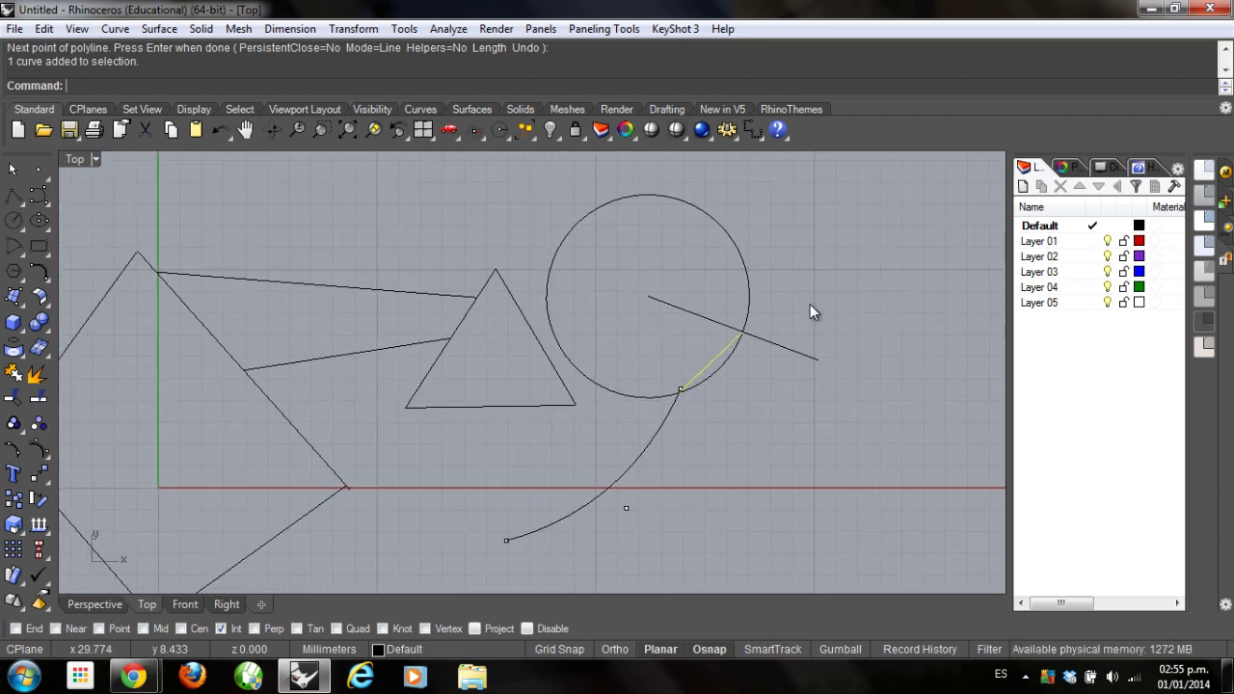
left_click(372, 553)
Replace the Int object snap with Perp and Near, and draw a line from the triangle's left edge perpendicular to its base
left_click(232, 627)
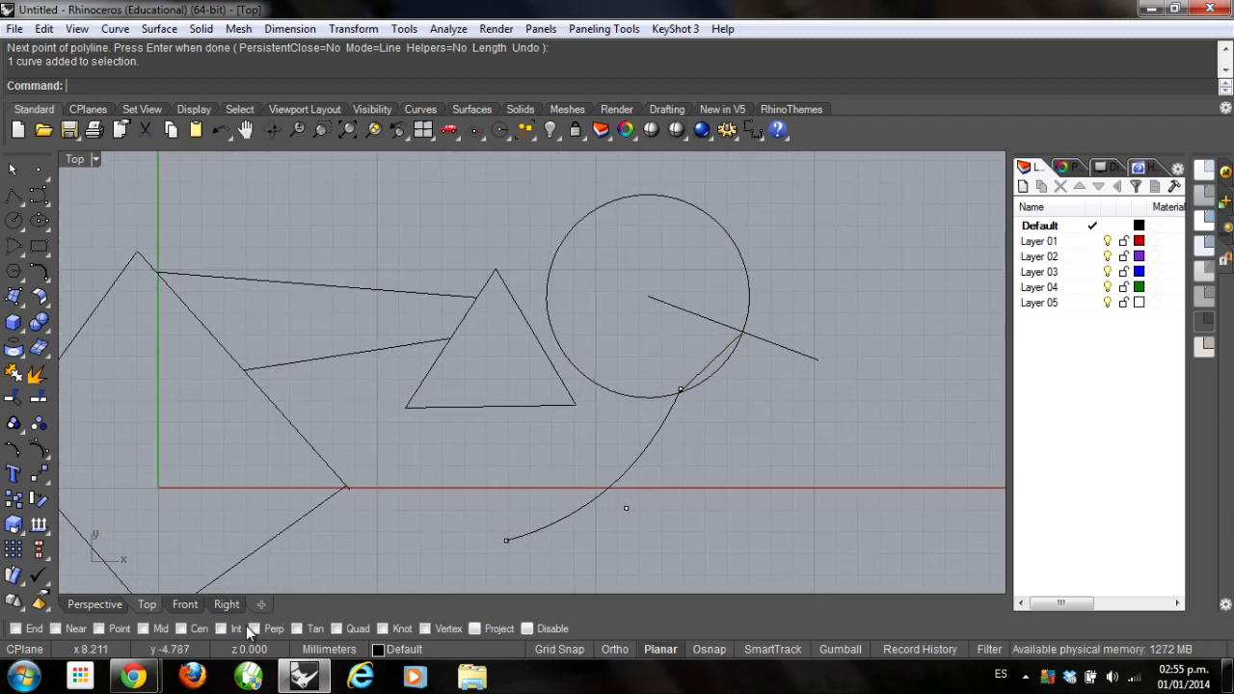
left_click(254, 629)
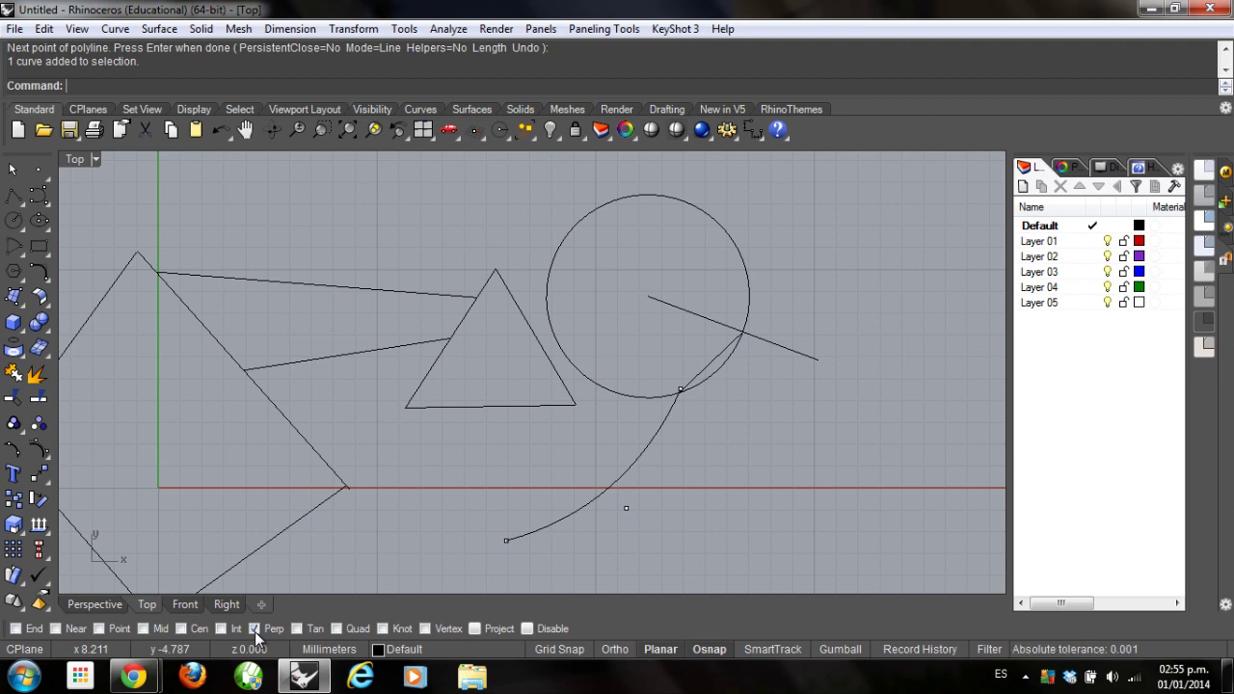
right_click_drag(422, 377, 400, 366)
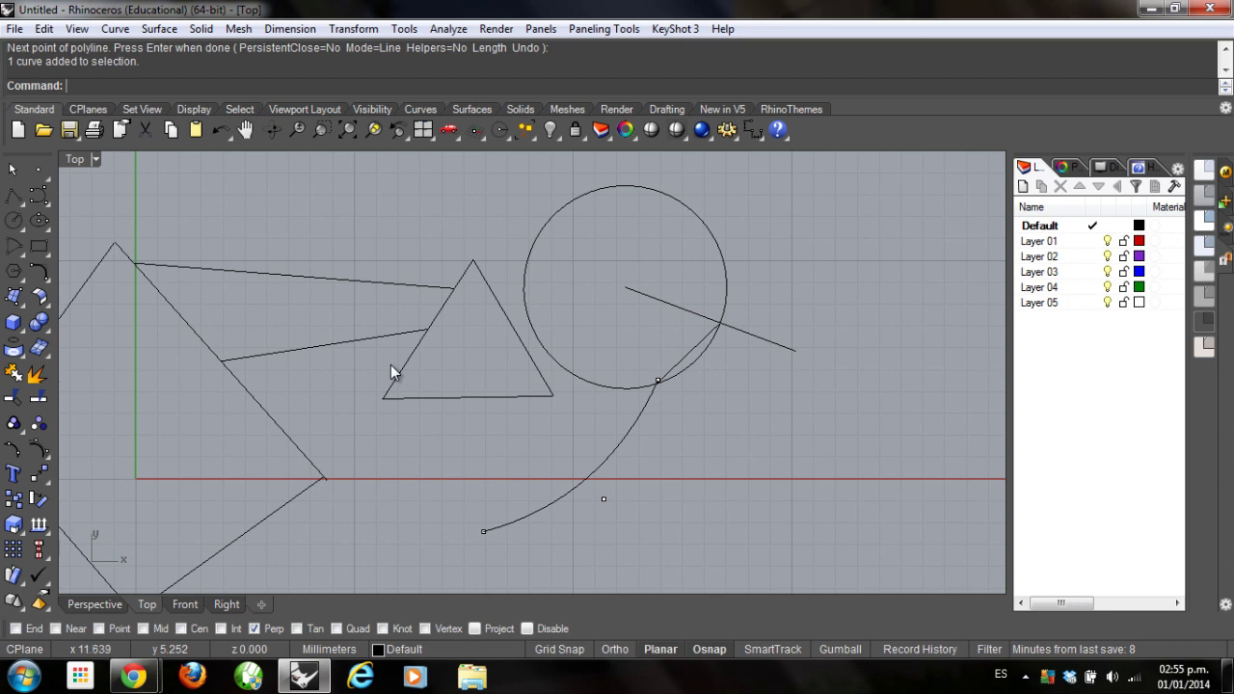
left_click(13, 198)
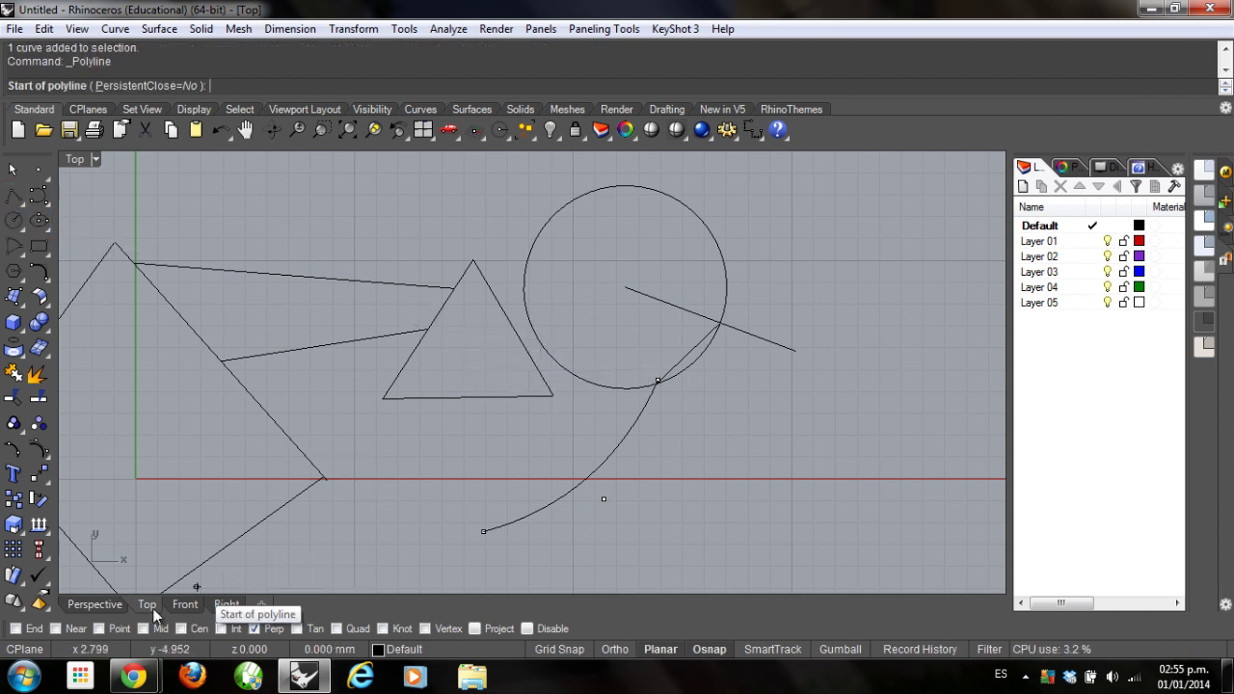
left_click(438, 311)
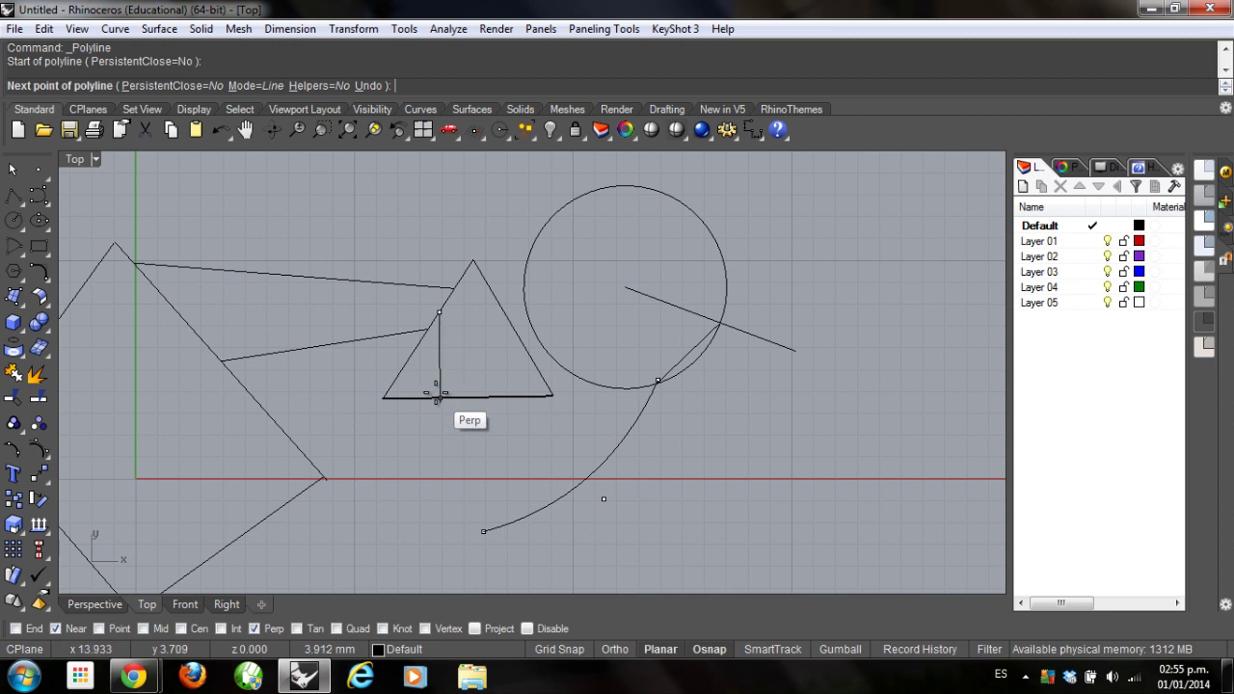
scroll(438, 396, "up", 2)
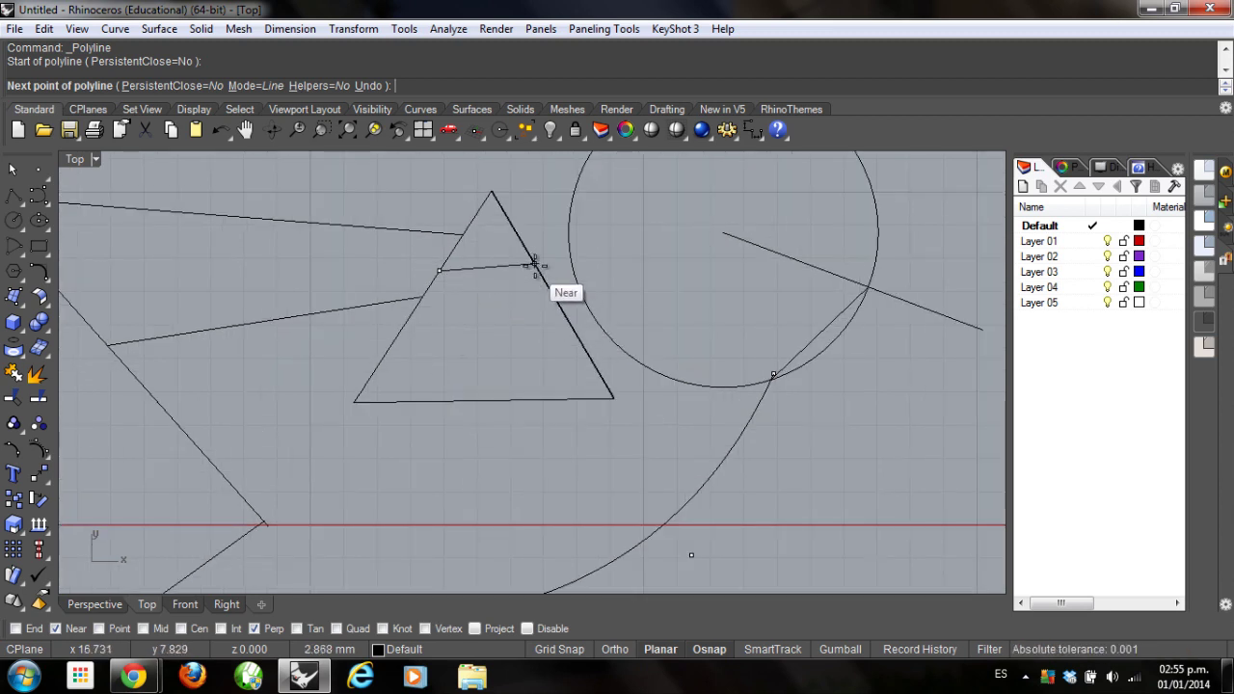
scroll(439, 402, "up", 2)
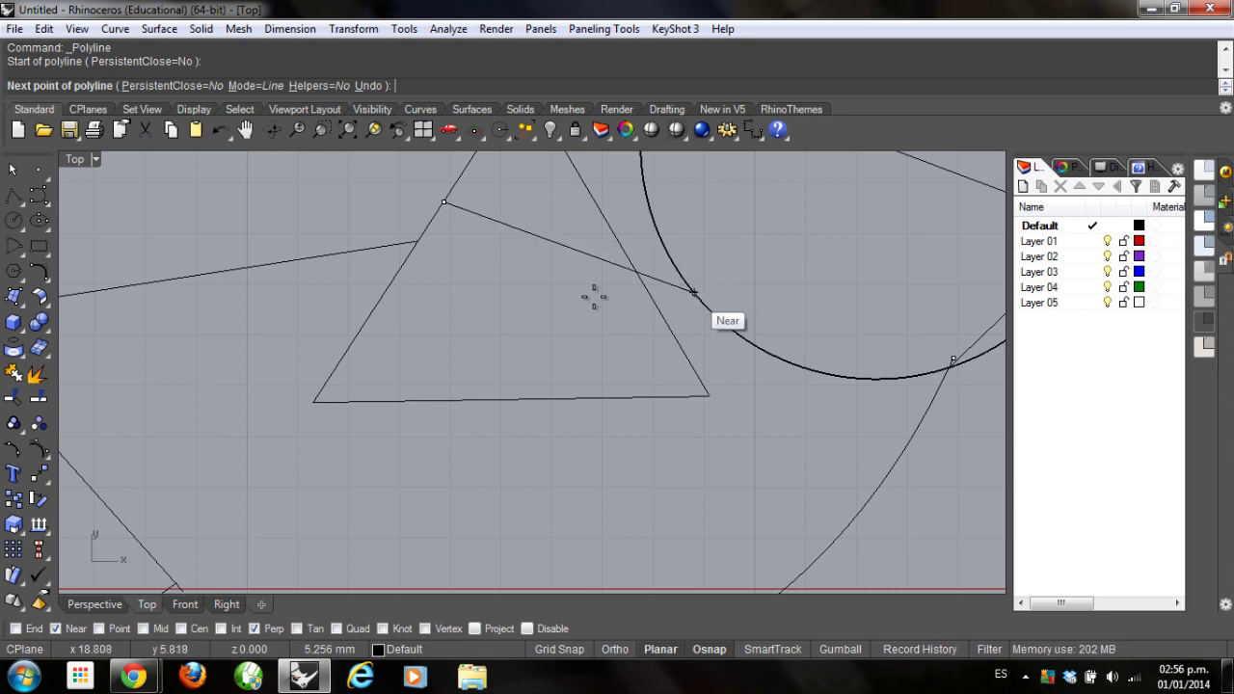
scroll(506, 410, "down", 5)
scroll(510, 421, "down", 3)
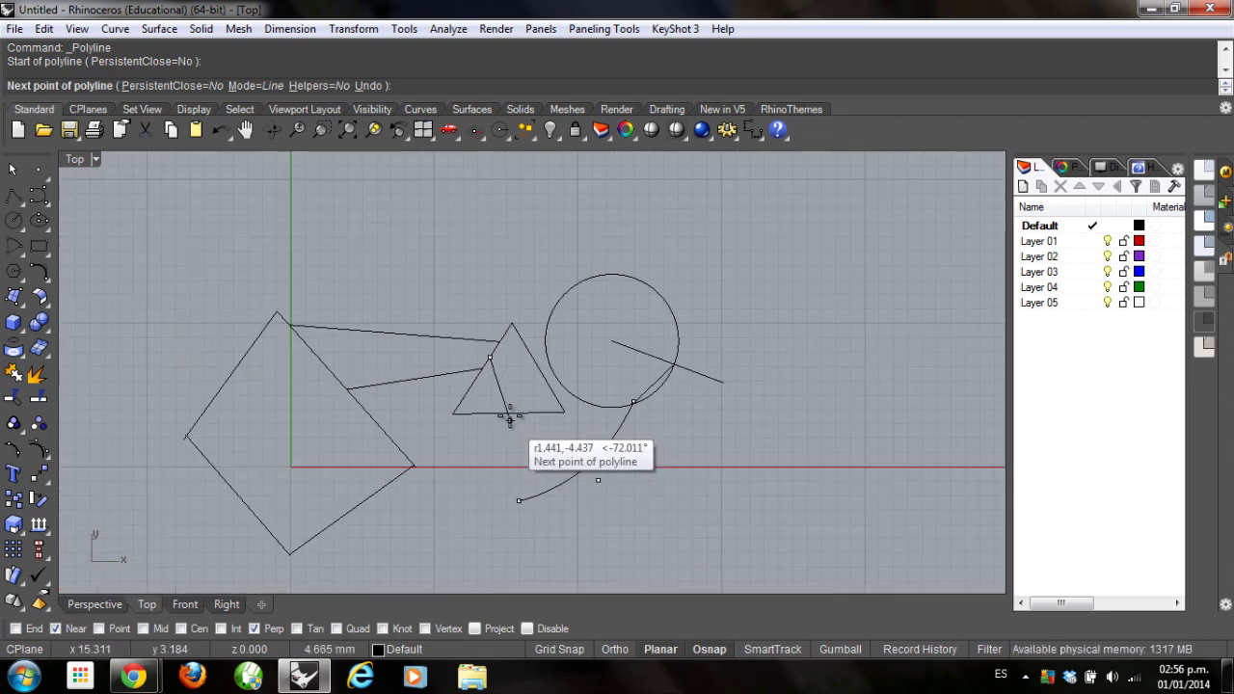
left_click(490, 411)
key("Return")
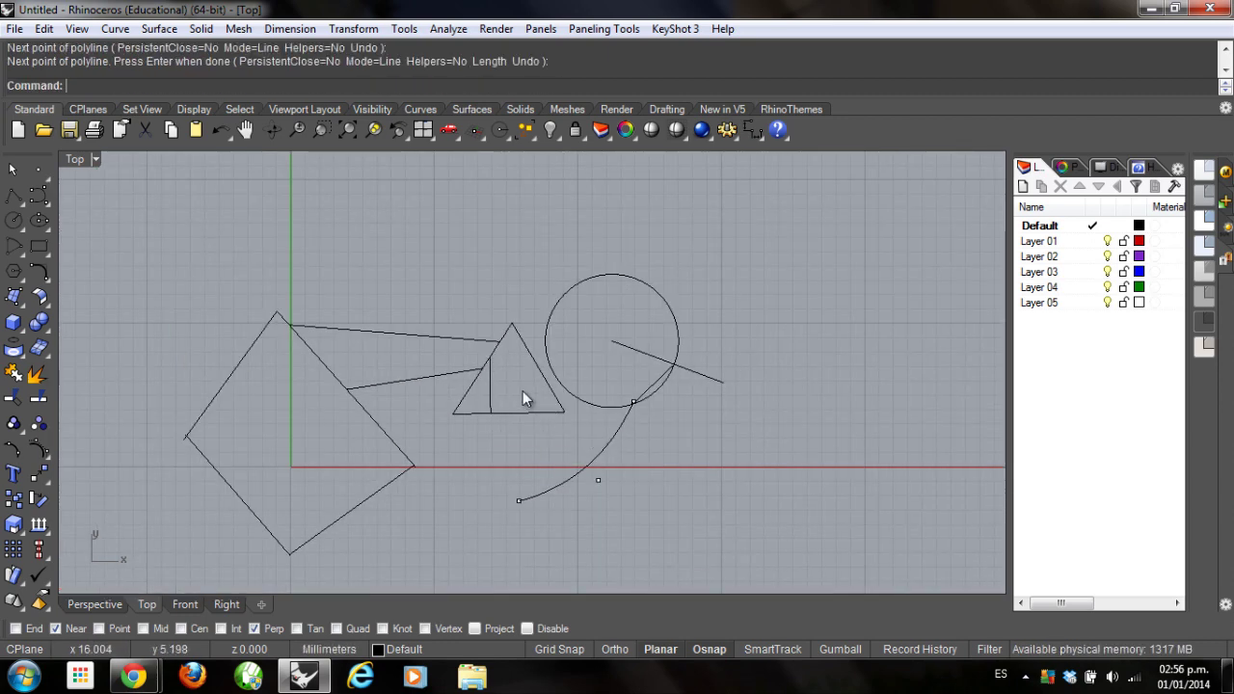
Draw a rectangle of about 5.7 by 4.2 mm beyond the upper-right side of the circle
scroll(523, 390, "up", 3)
scroll(521, 405, "up", 3)
scroll(375, 418, "down", 2)
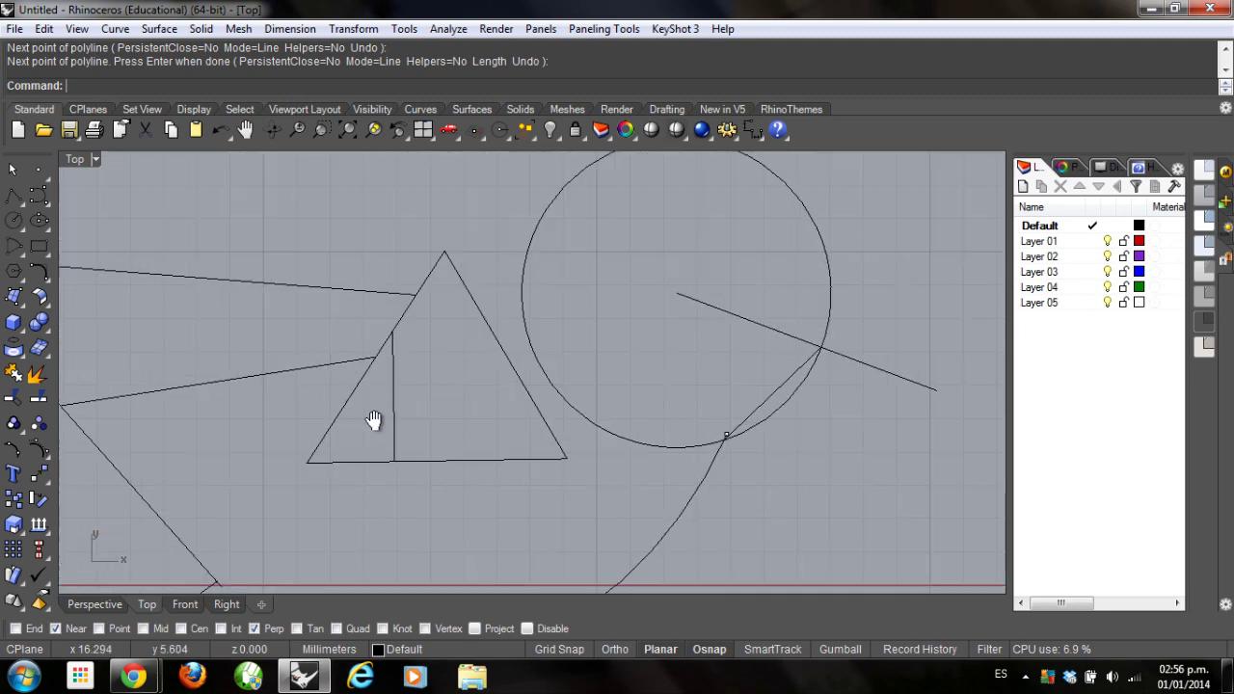
right_click_drag(375, 419, 424, 484)
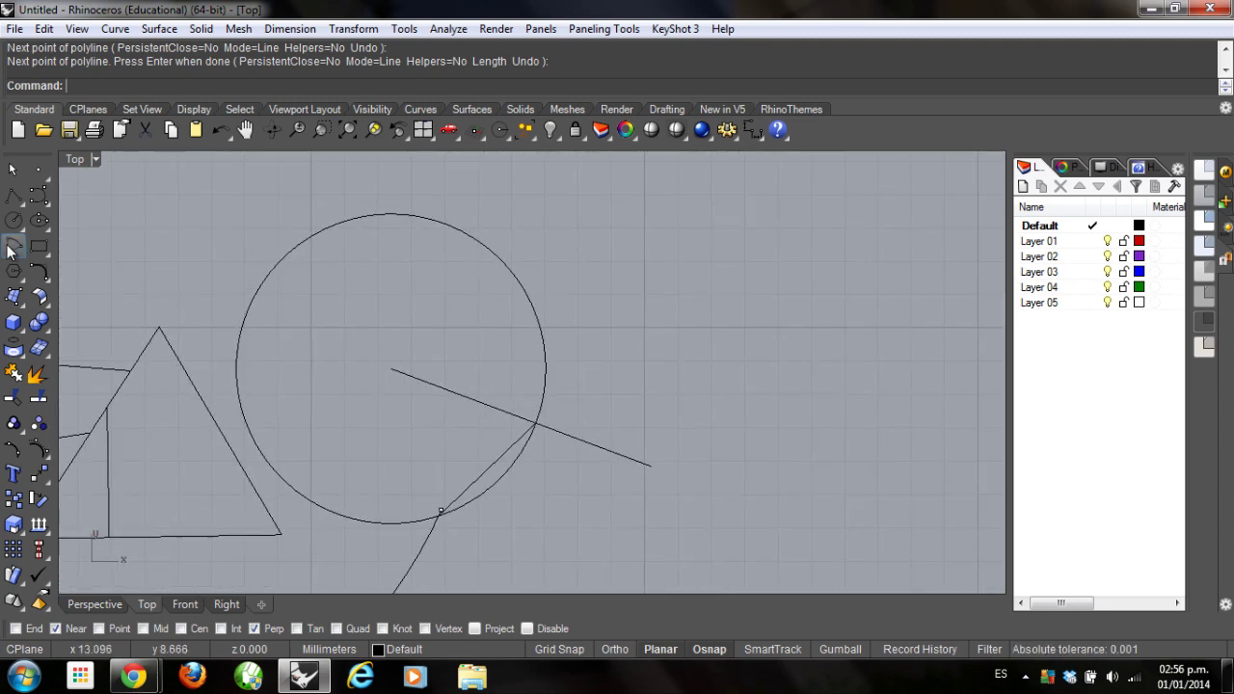
left_click(38, 247)
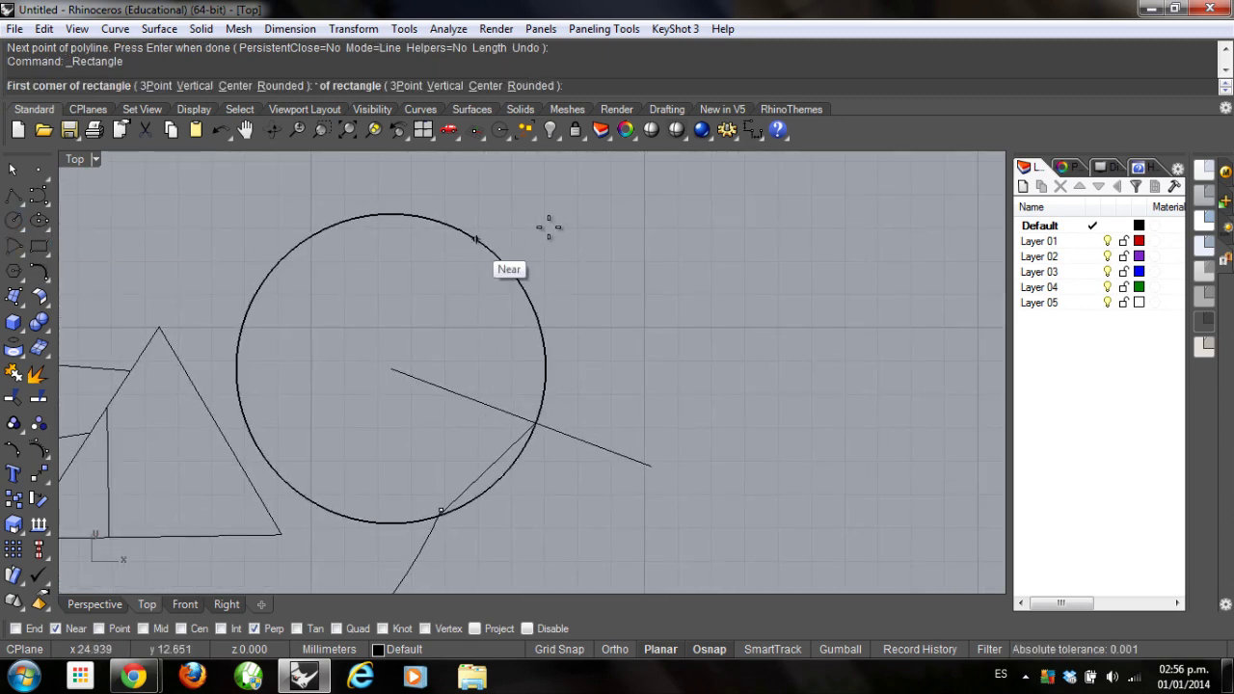
left_click(608, 187)
left_click(799, 326)
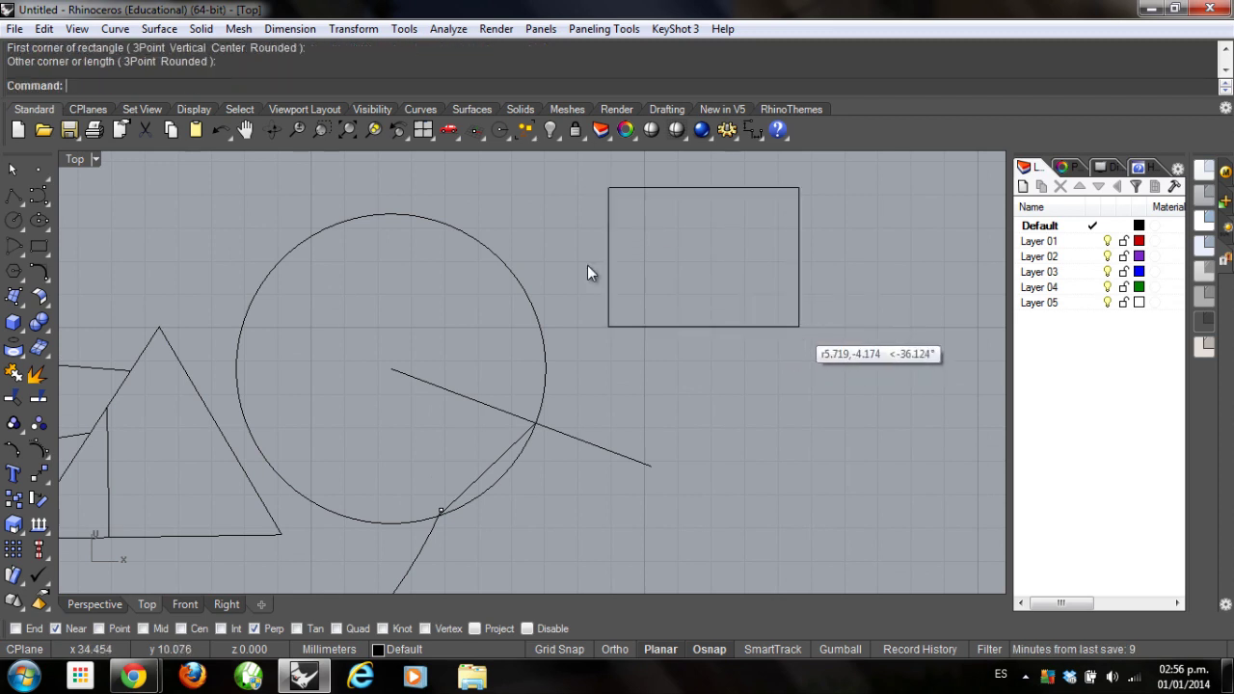
Enable only the End and Tan object snaps and draw a line from the rectangle's upper-left corner tangent to the top of the circle
right_click_drag(539, 237, 587, 301)
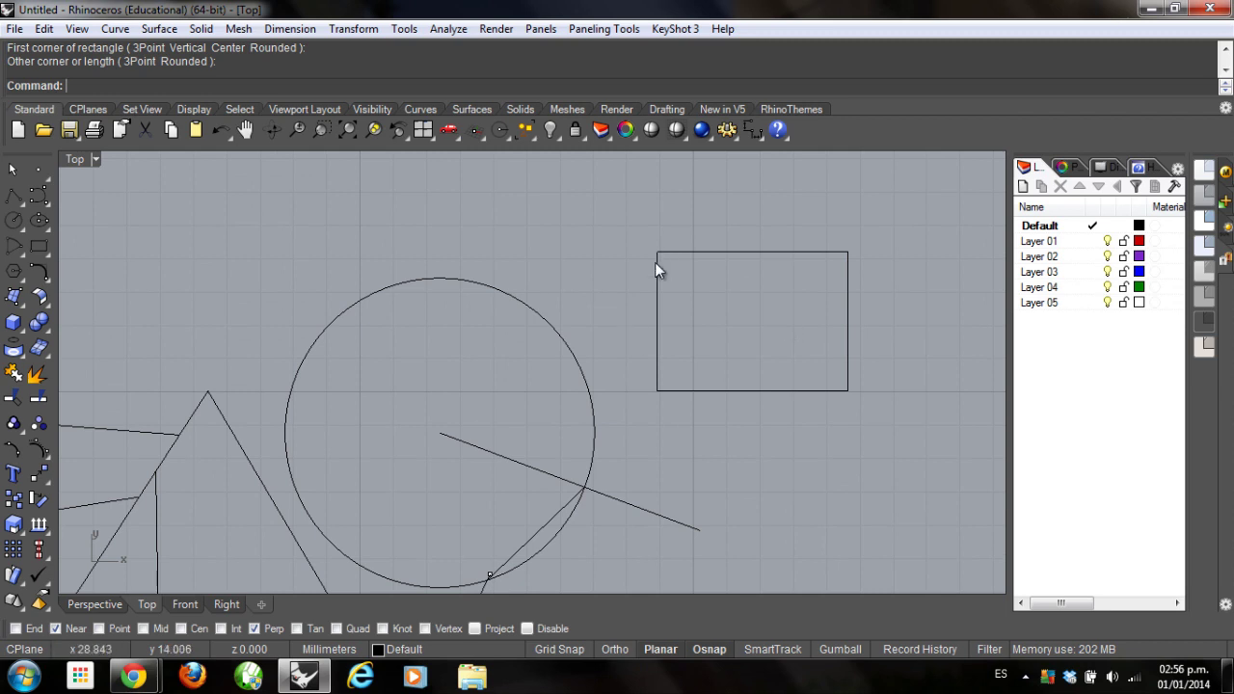
left_click(13, 199)
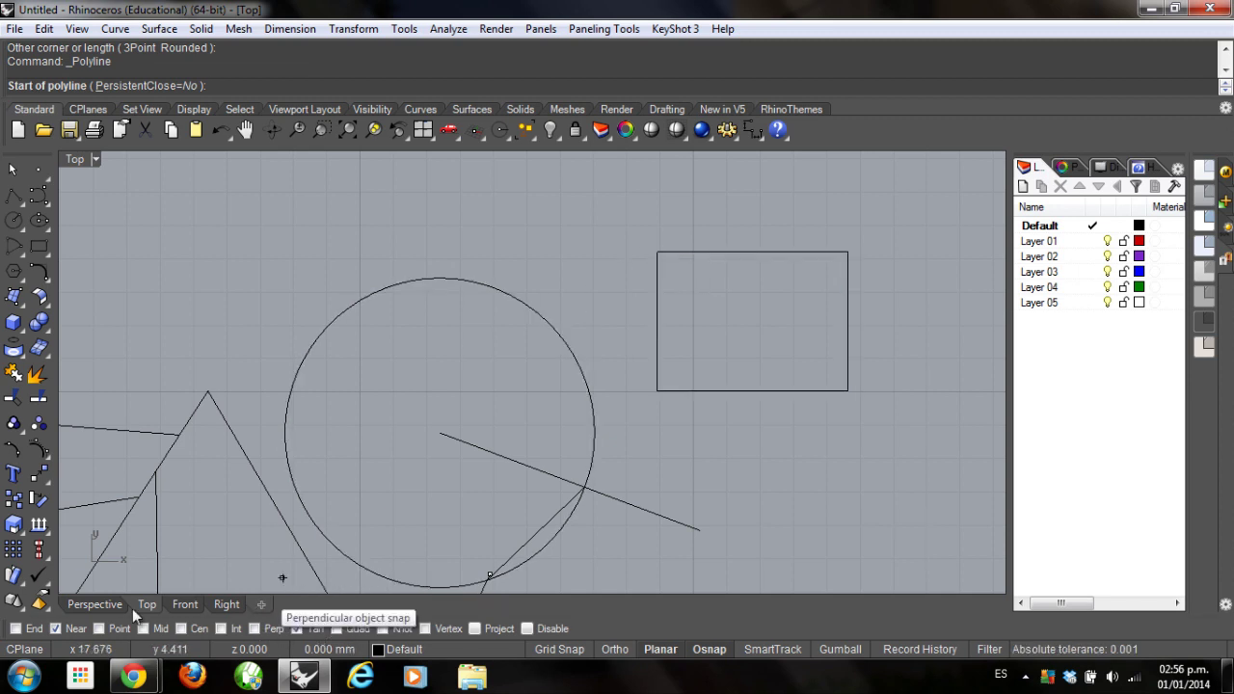
left_click(317, 628)
left_click(55, 629)
left_click(14, 628)
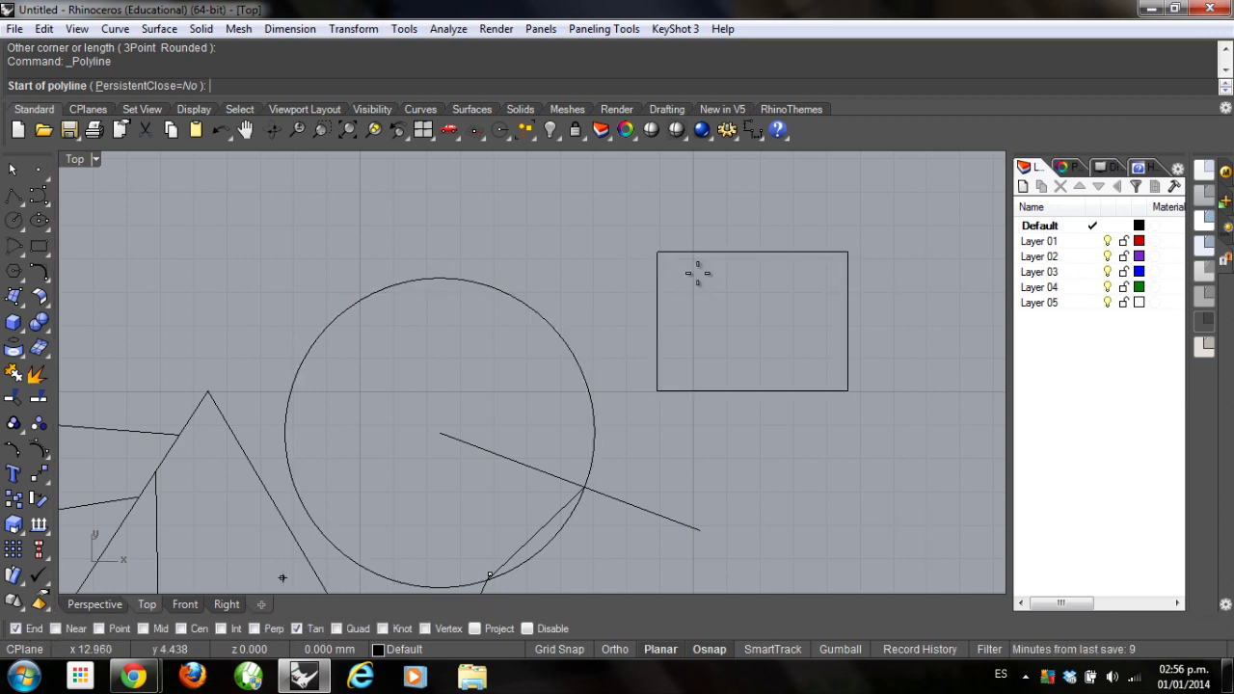
left_click(656, 253)
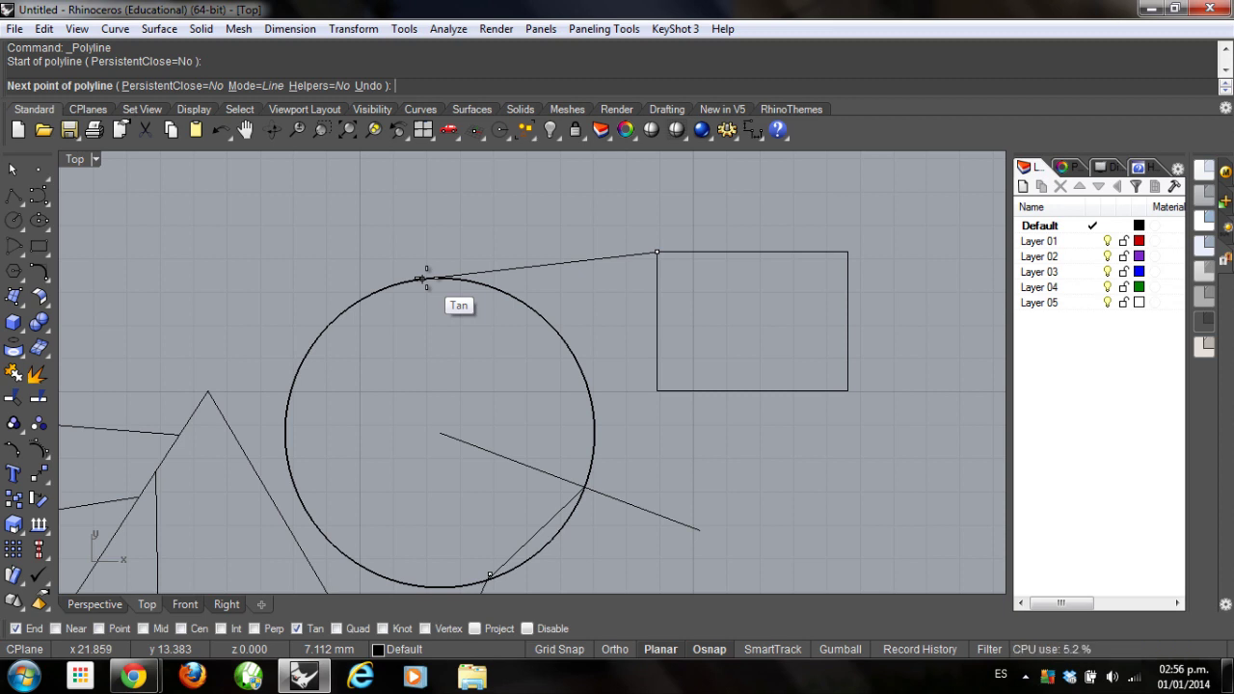
left_click(427, 278)
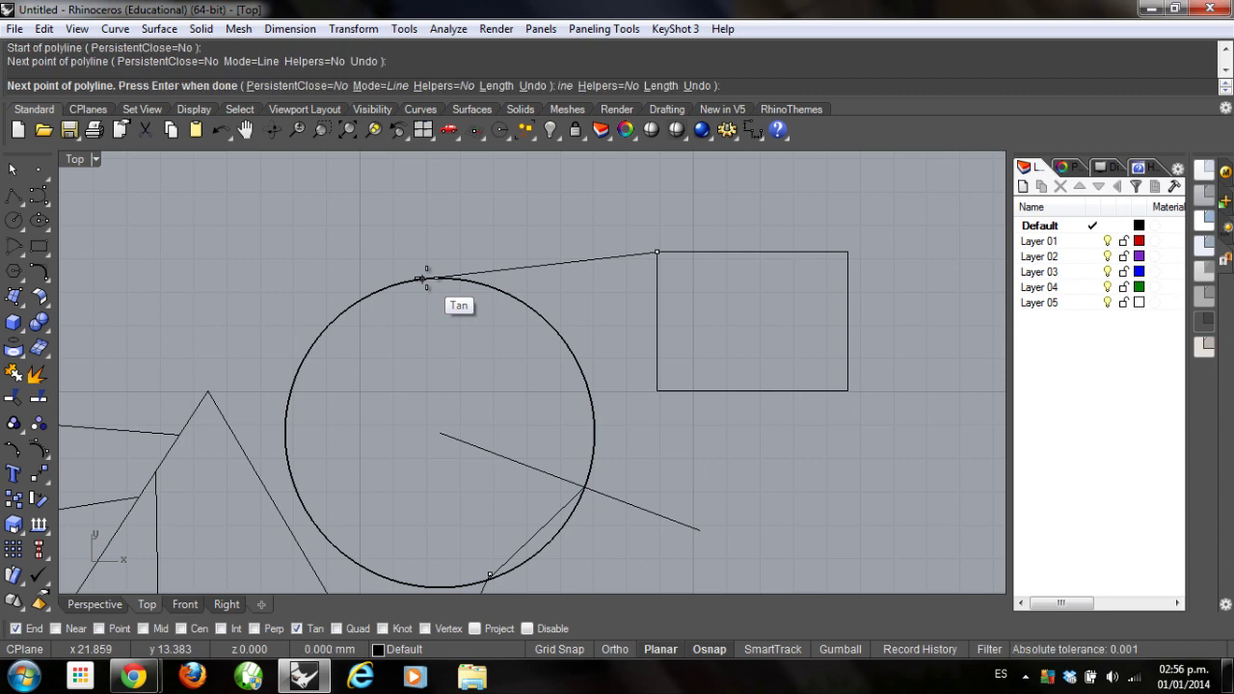
key("Return")
Draw a circle of about 3.4 mm radius to the lower right of the rectangle
mouse_move(369, 363)
right_mouse_down()
mouse_move(488, 321)
mouse_move(270, 382)
mouse_move(370, 346)
mouse_move(481, 328)
right_mouse_up()
scroll(479, 326, "down", 5)
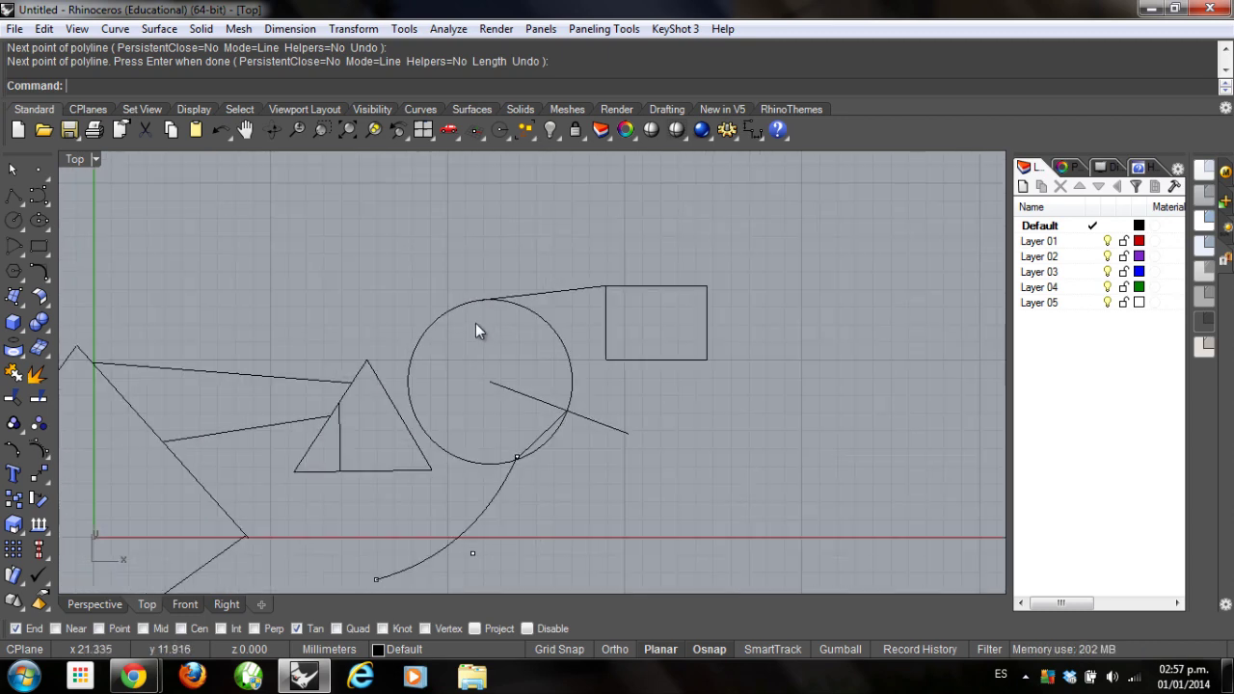
scroll(483, 332, "up", 2)
scroll(463, 343, "down", 3)
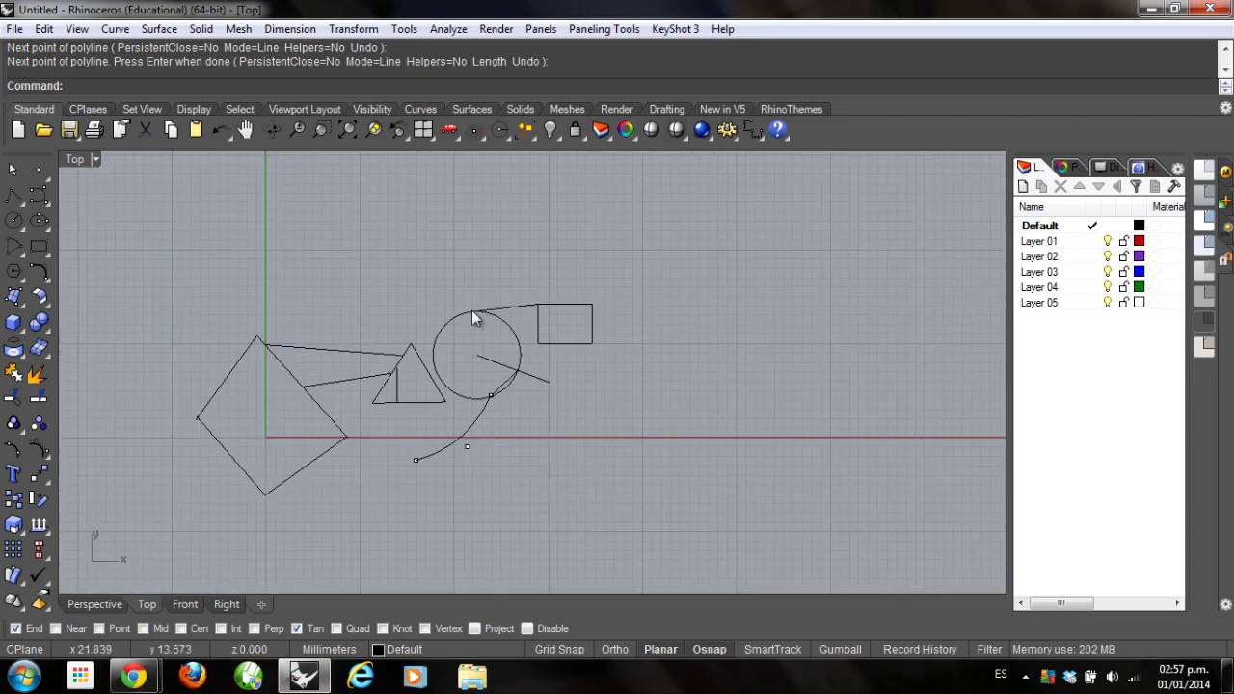
scroll(471, 310, "up", 2)
right_click_drag(633, 327, 322, 352)
scroll(322, 353, "up", 3)
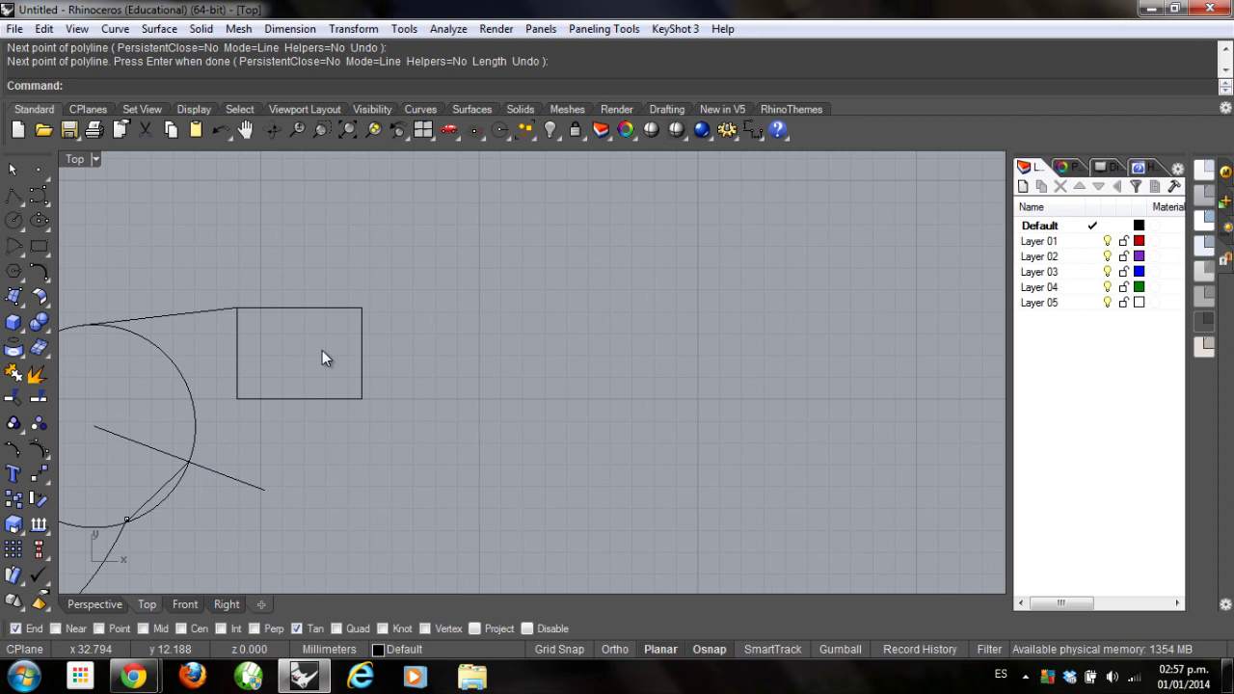
left_click(13, 219)
left_click(463, 428)
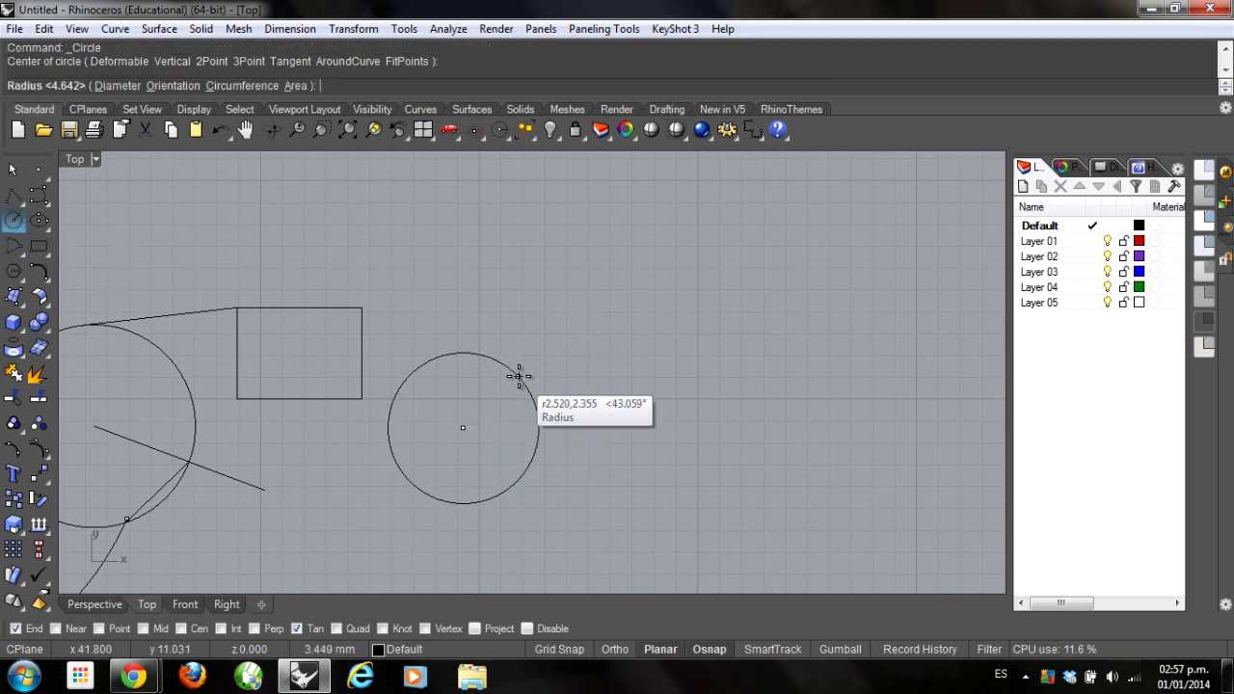
left_click(520, 377)
right_click(520, 377)
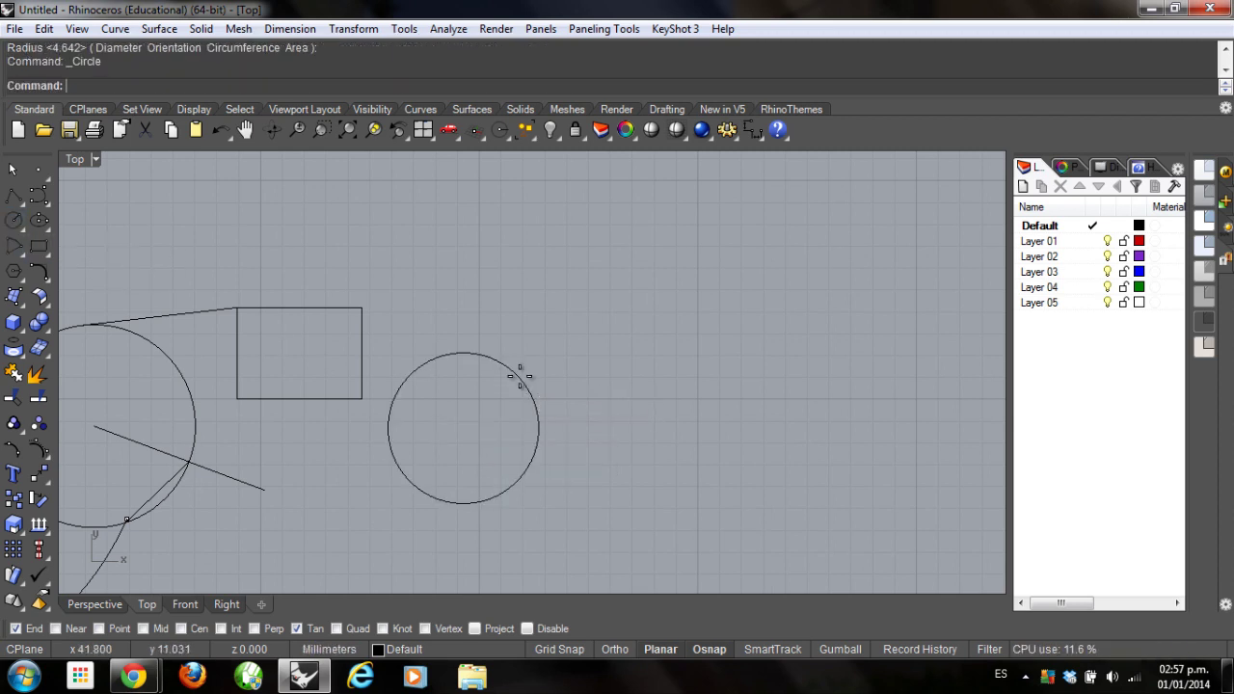
Copy the new circle about 9.2 mm horizontally to the right with Ortho on, and turn Ortho off
left_click(354, 29)
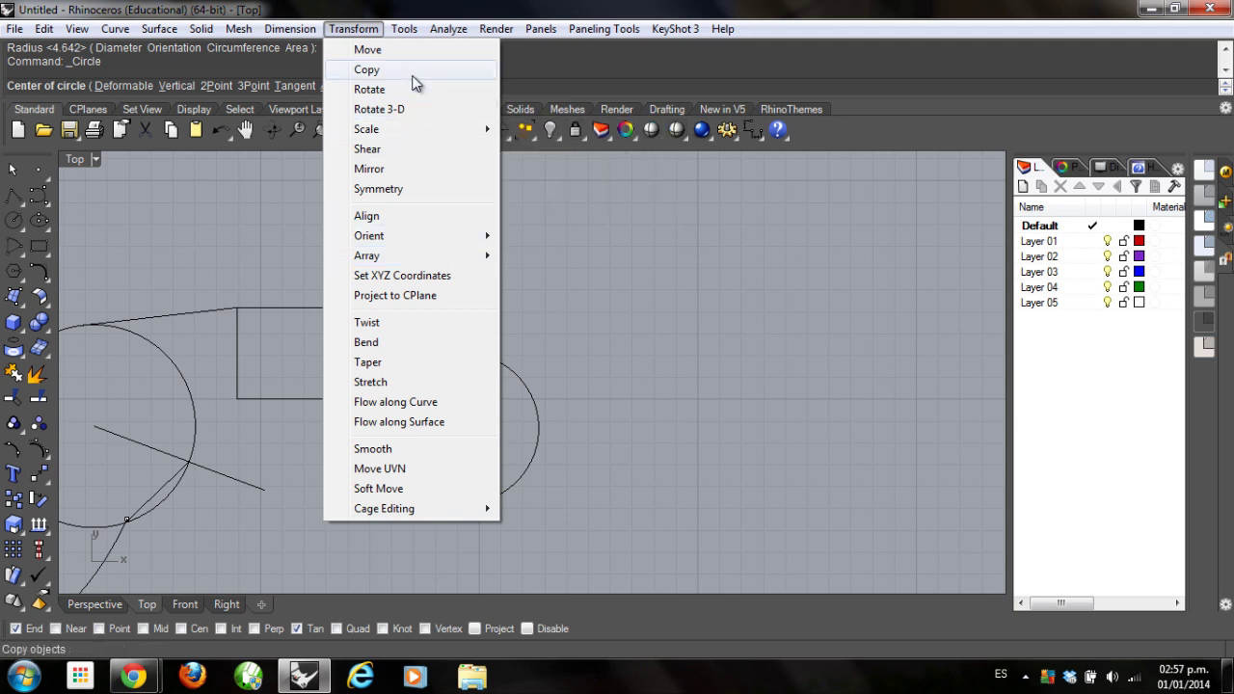
left_click(528, 492)
left_click(488, 442)
right_click(484, 441)
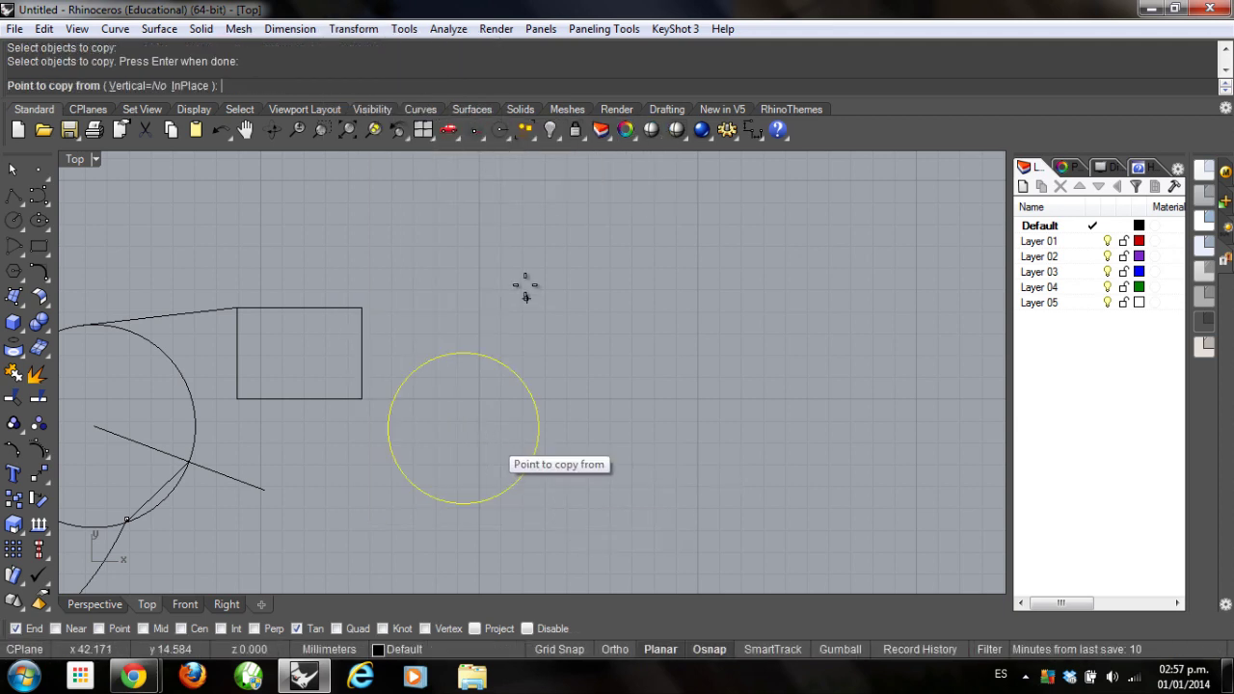
left_click(525, 285)
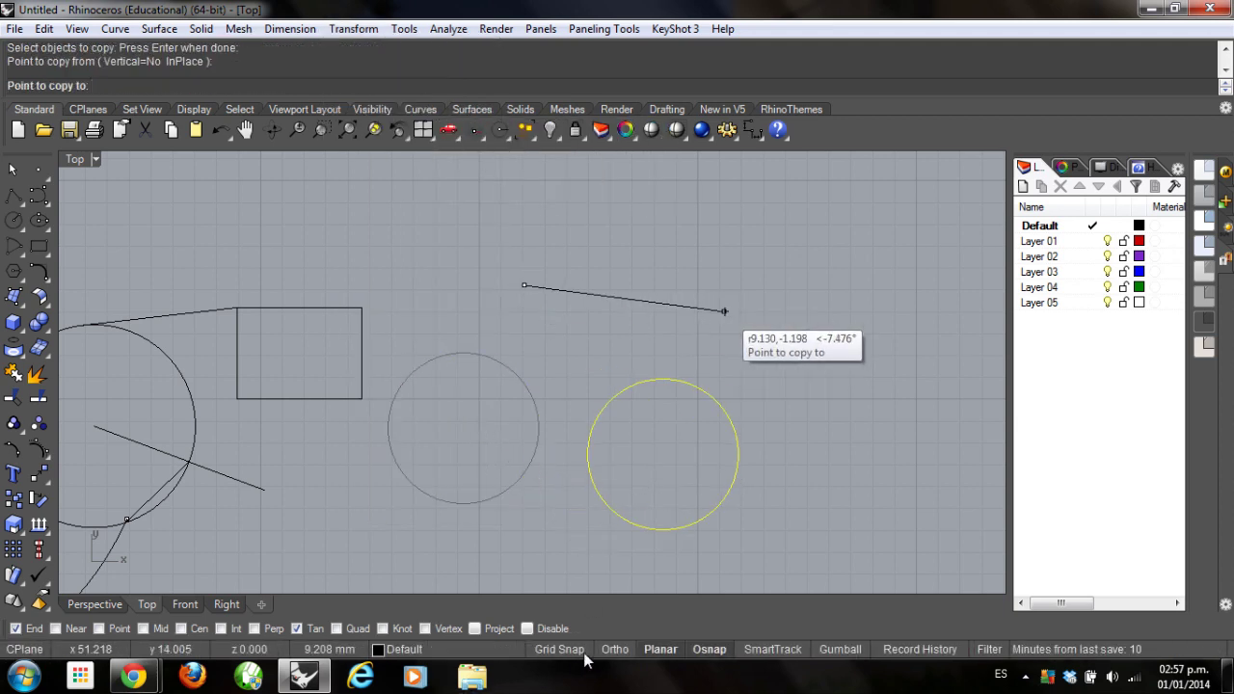
left_click(613, 649)
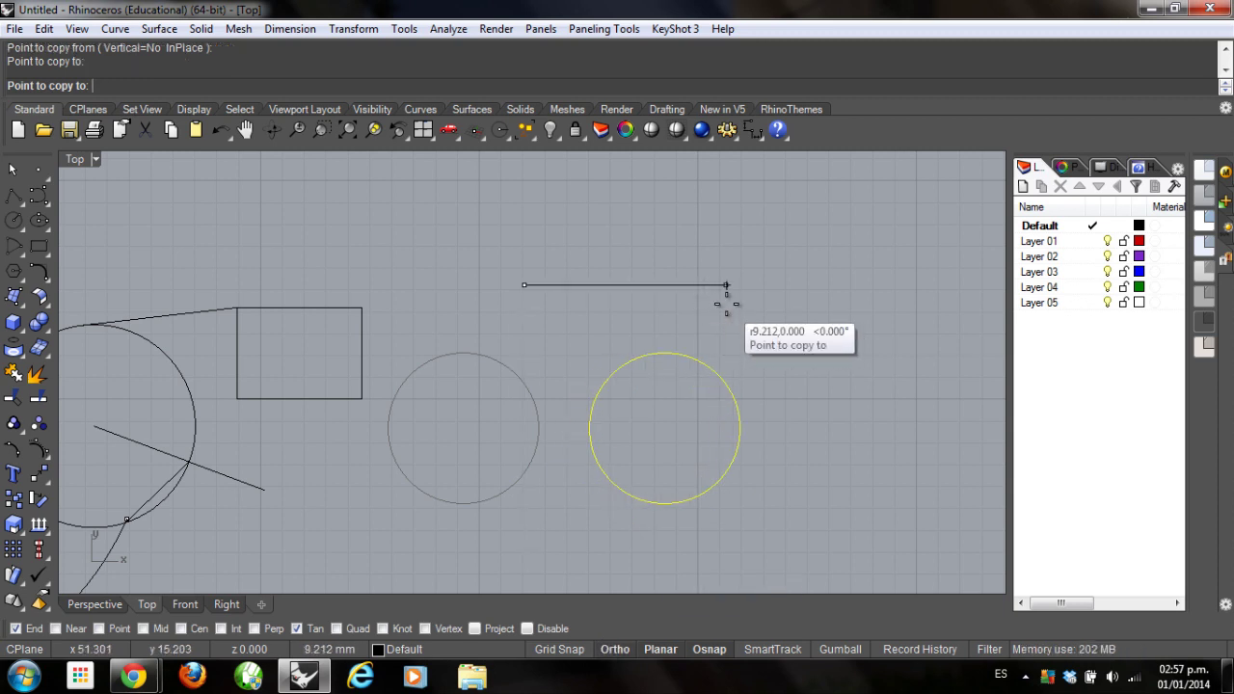
left_click(727, 307)
key("Return")
left_click(626, 652)
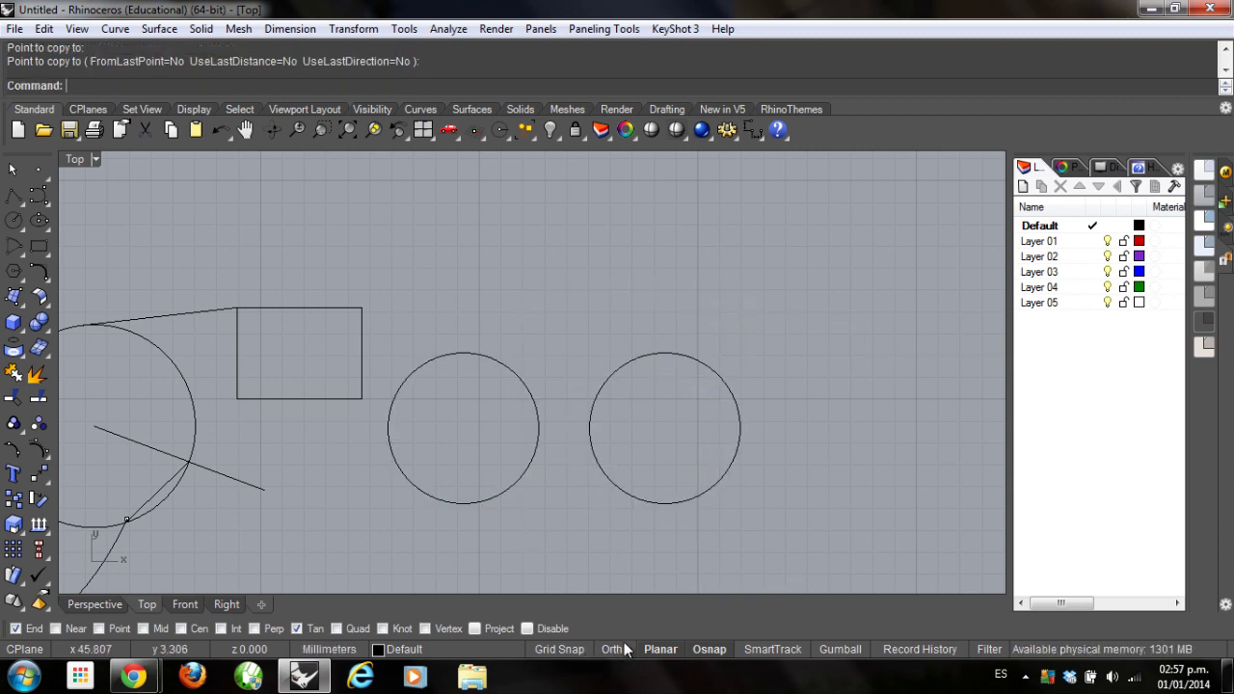
Make Quad the only active object snap and draw a line joining the top quadrant points of the two equal circles
left_click(13, 196)
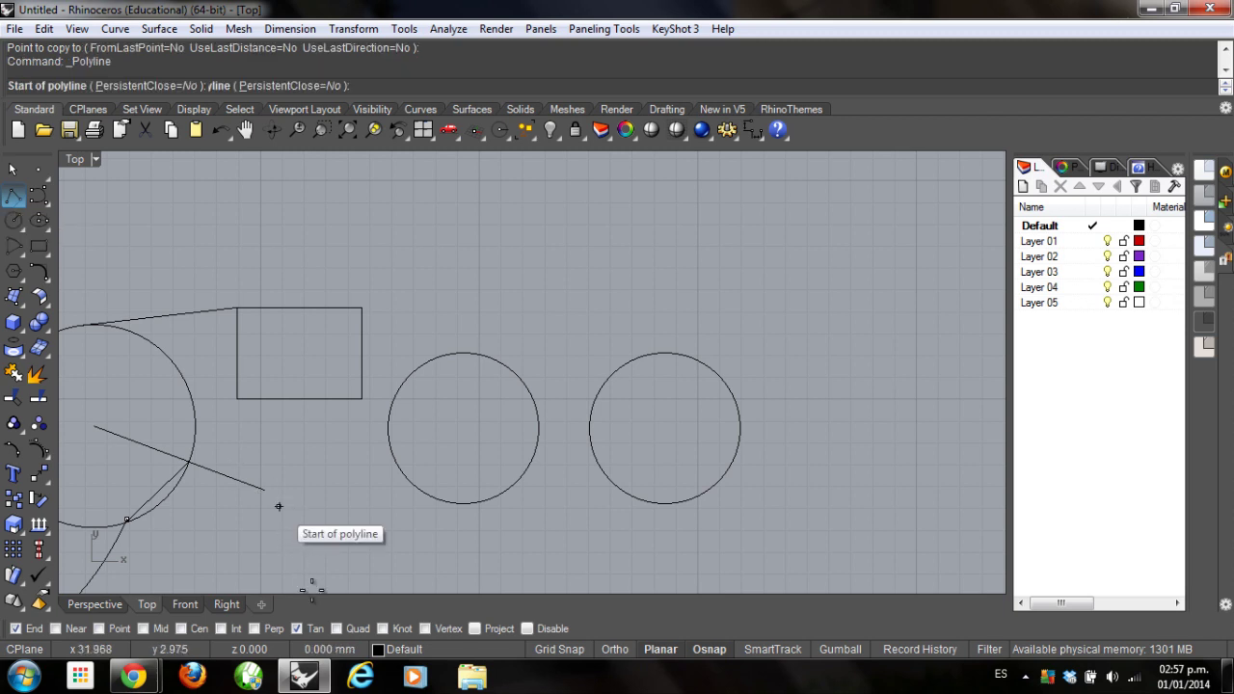
left_click(337, 629)
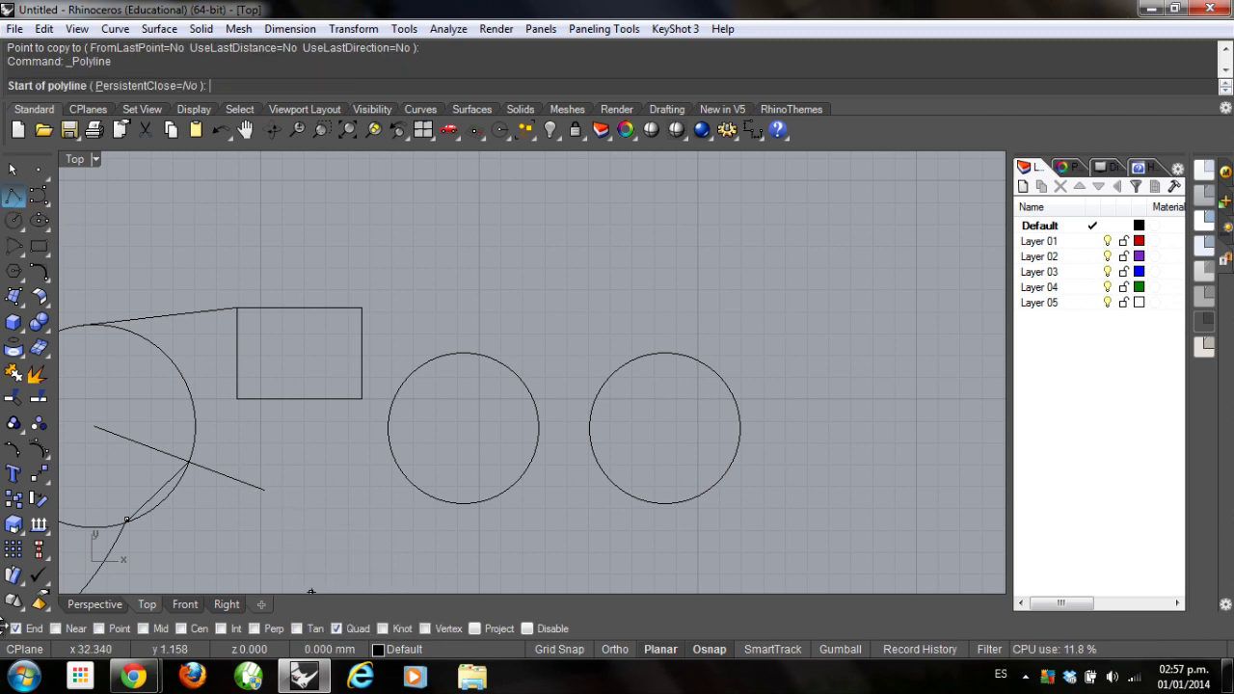
left_click(15, 629)
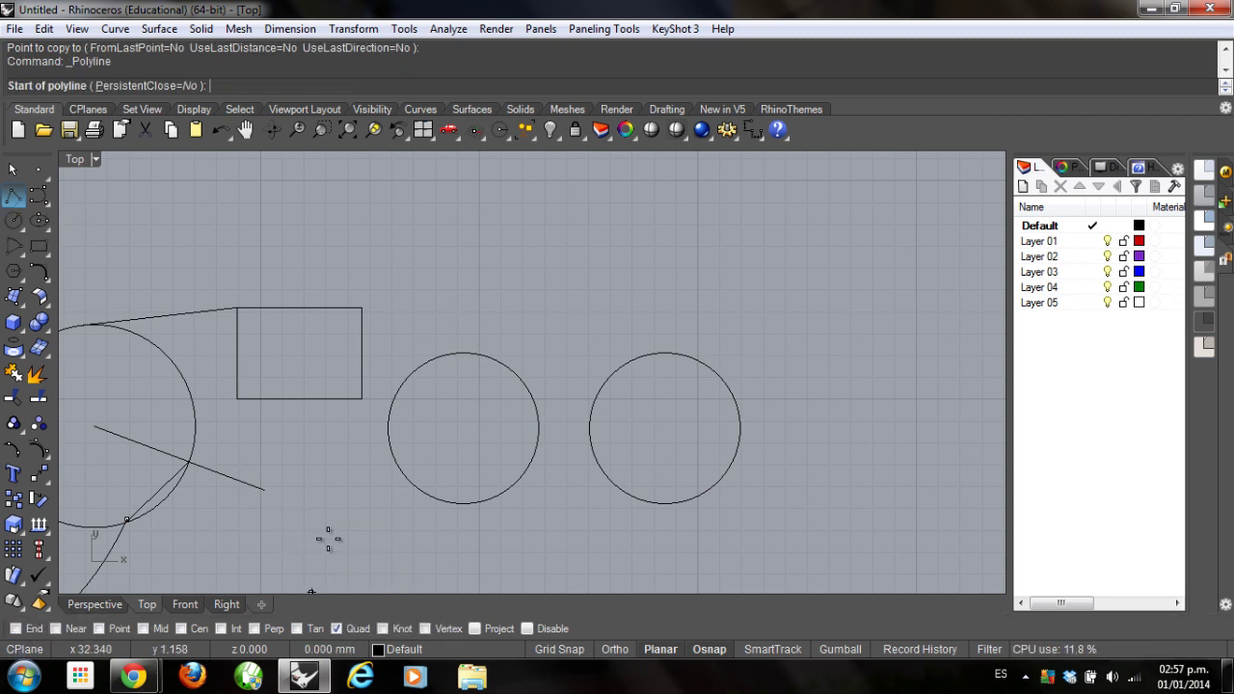
left_click(466, 357)
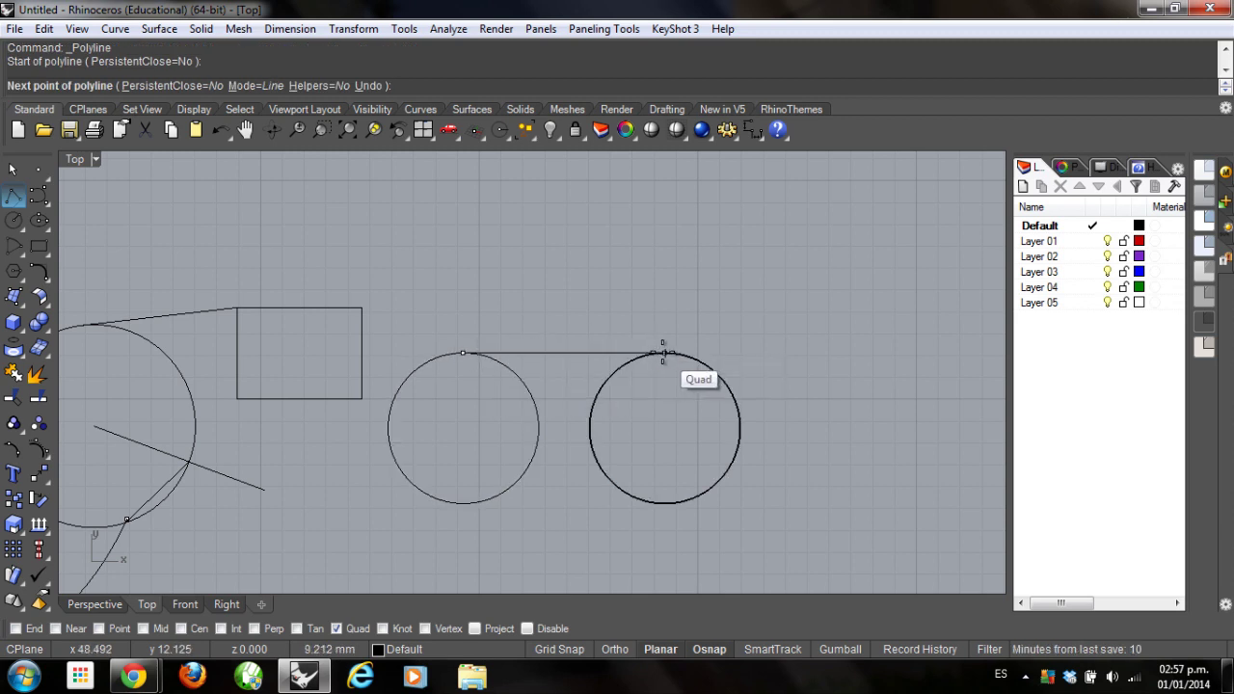
key("Escape")
scroll(670, 359, "up", 2)
key("Return")
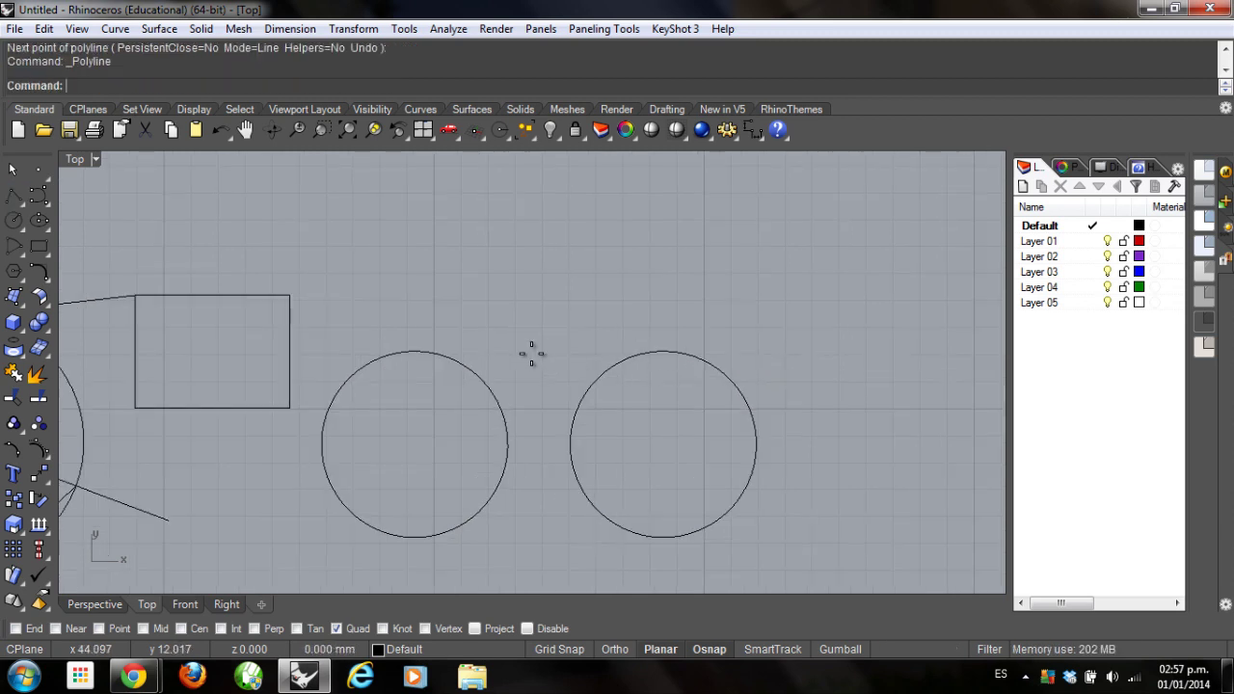
left_click(414, 351)
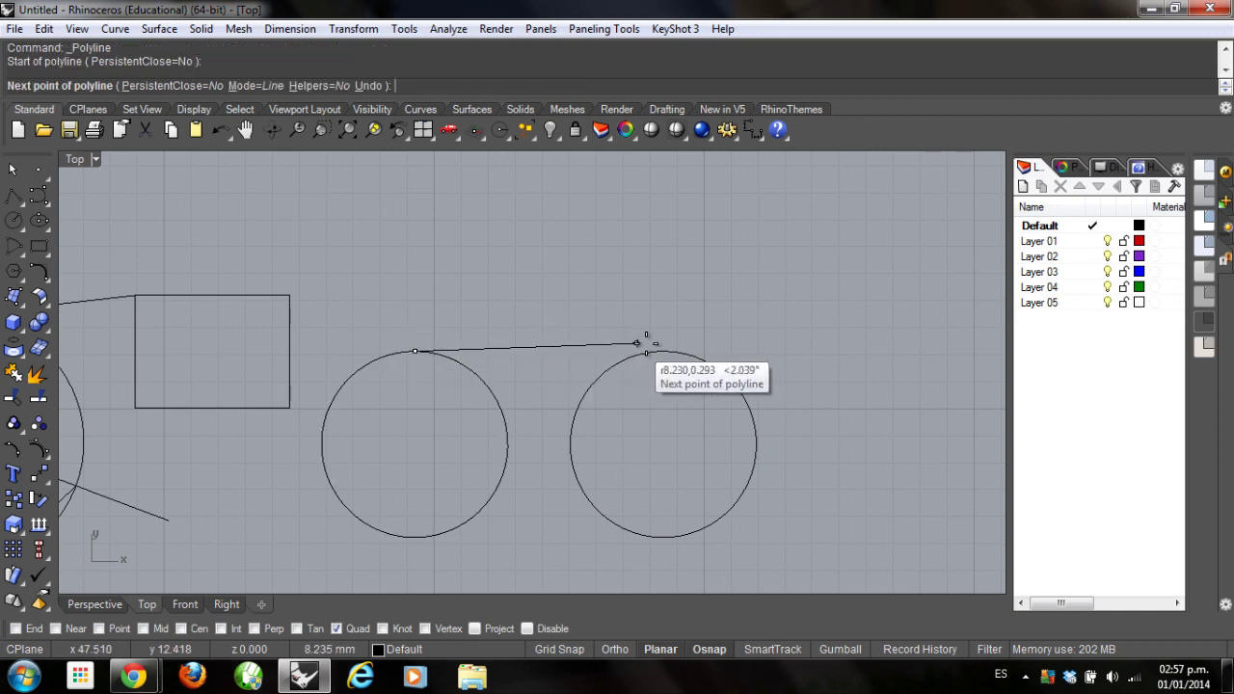
left_click(654, 351)
key("Return")
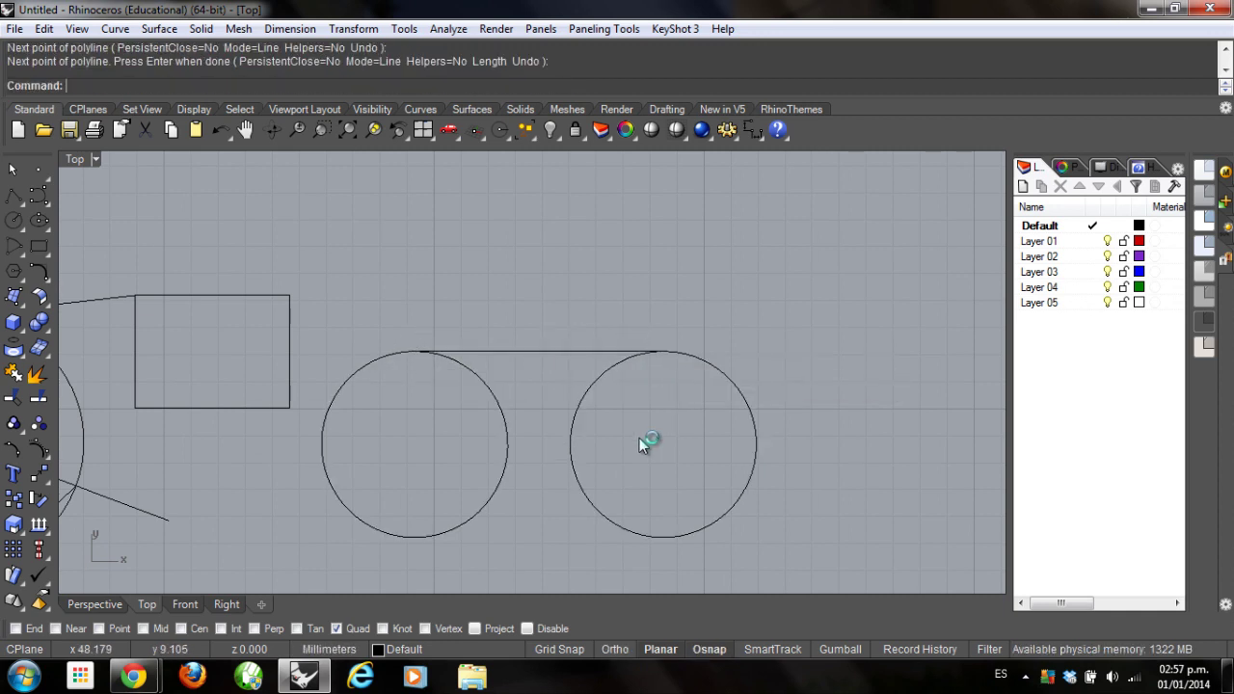
Draw a freeform S-shaped control point curve inside the left of the two equal circles
scroll(636, 439, "up", 2)
scroll(616, 469, "up", 2)
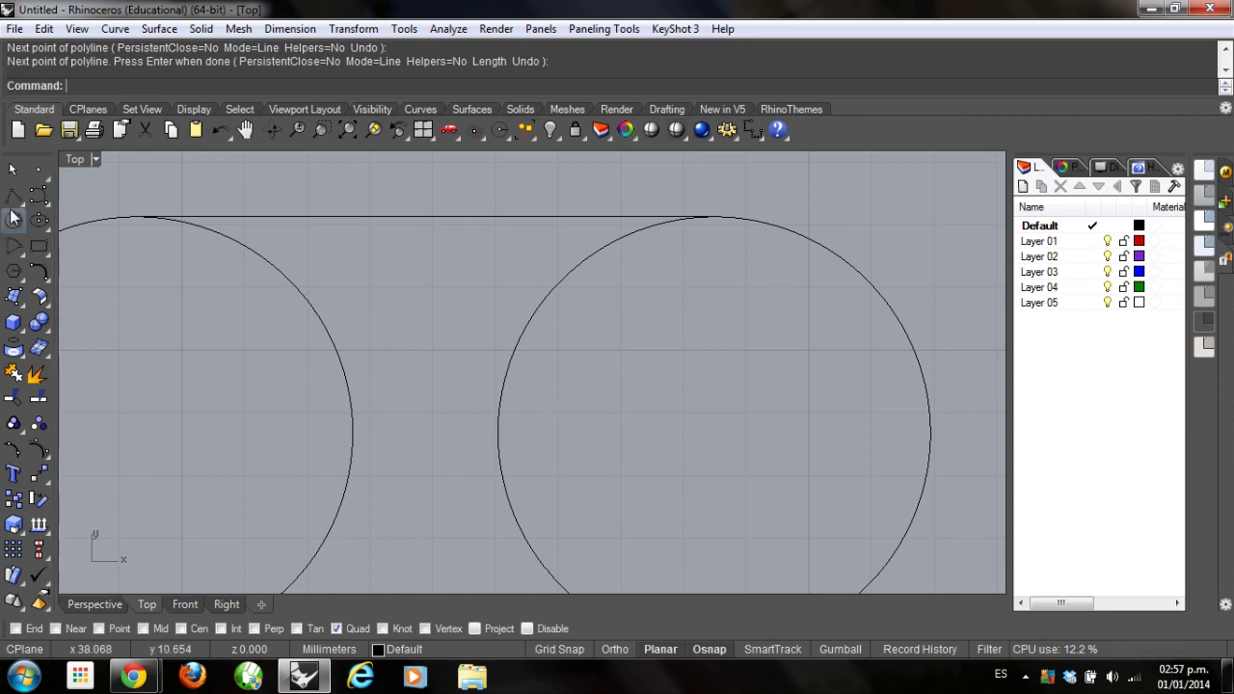
left_click(39, 196)
left_click(83, 471)
left_click(149, 339)
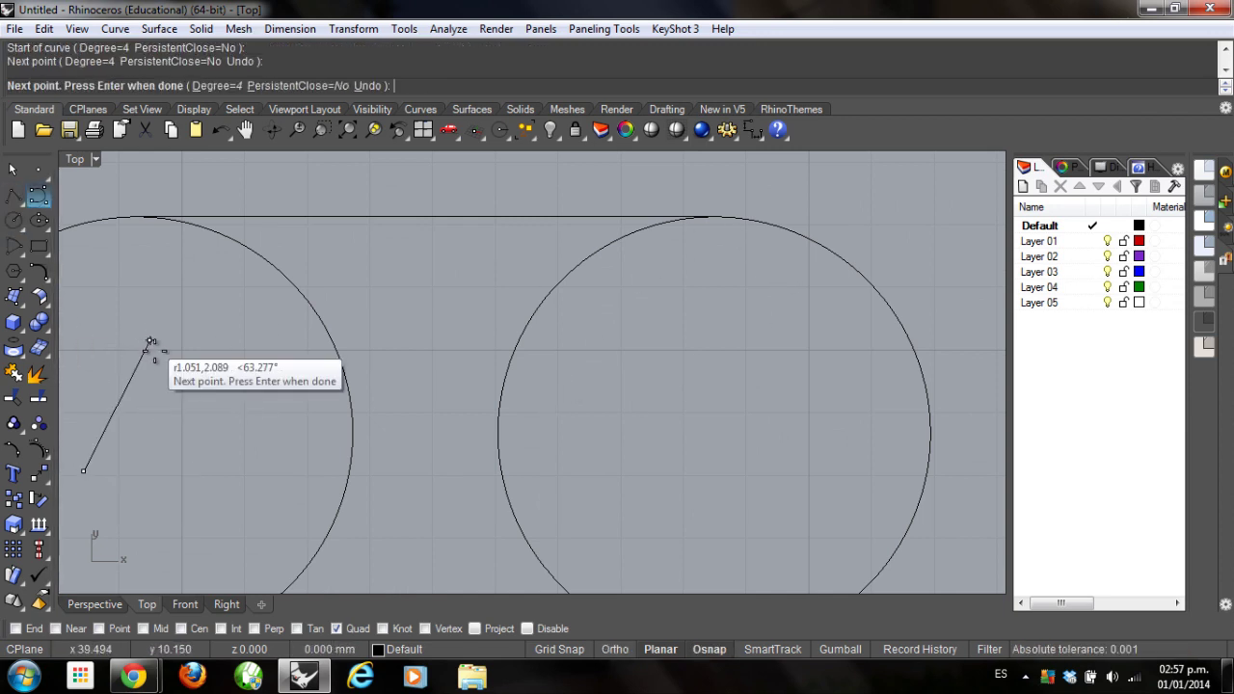
left_click(141, 521)
left_click(166, 562)
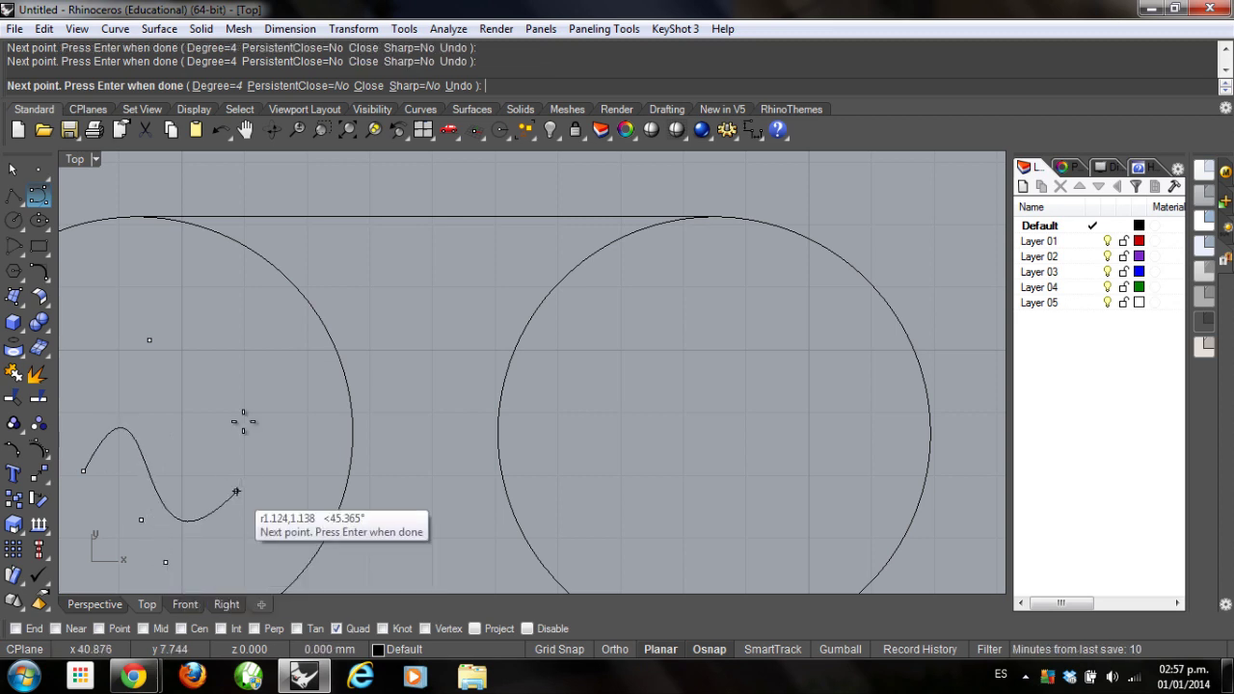
left_click(227, 337)
key("Return")
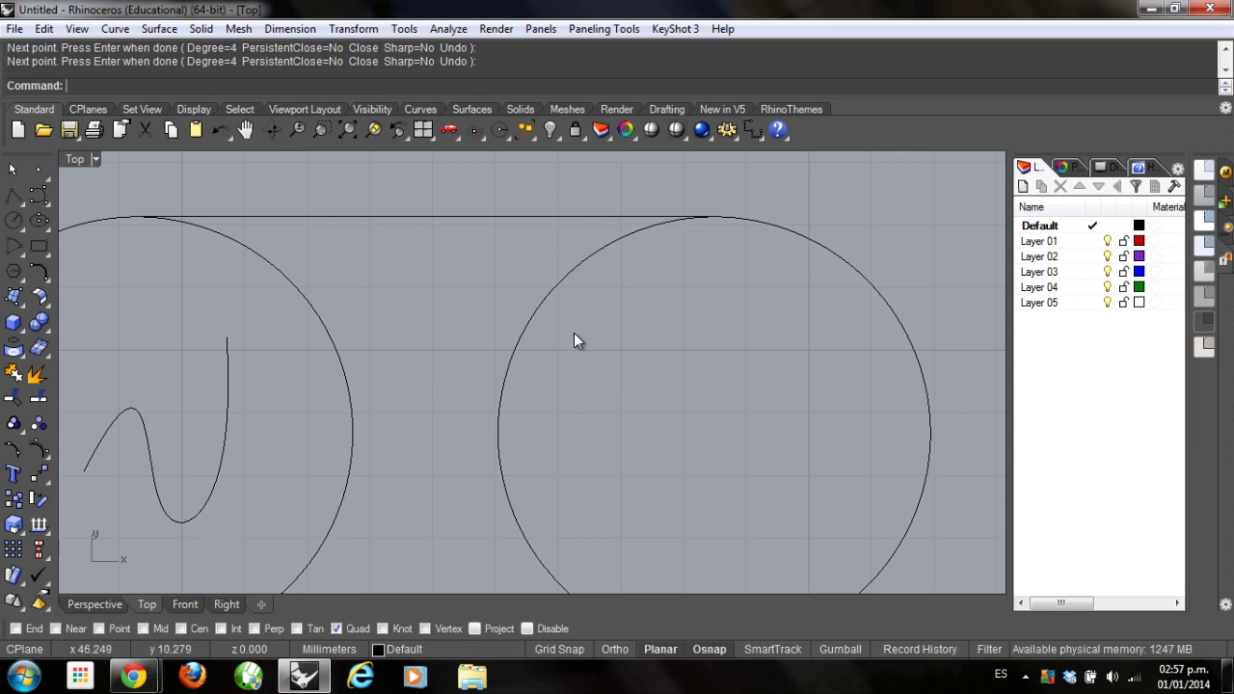
right_click_drag(495, 451, 590, 414)
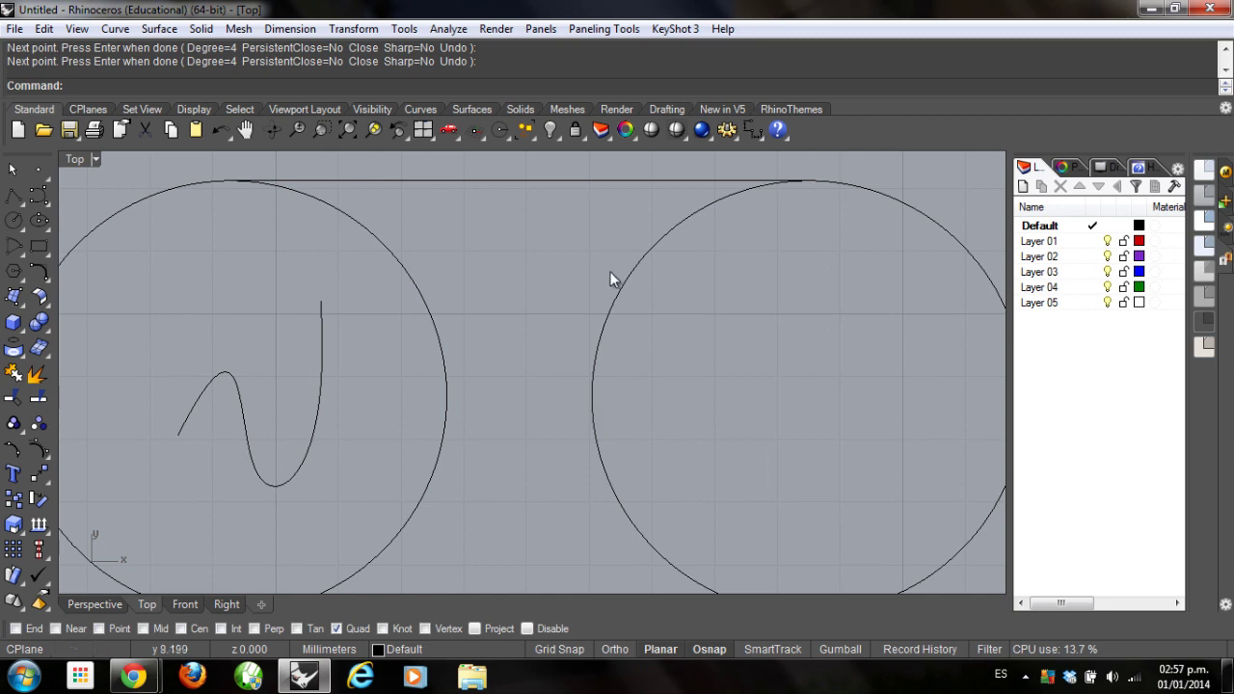
scroll(540, 250, "down", 2)
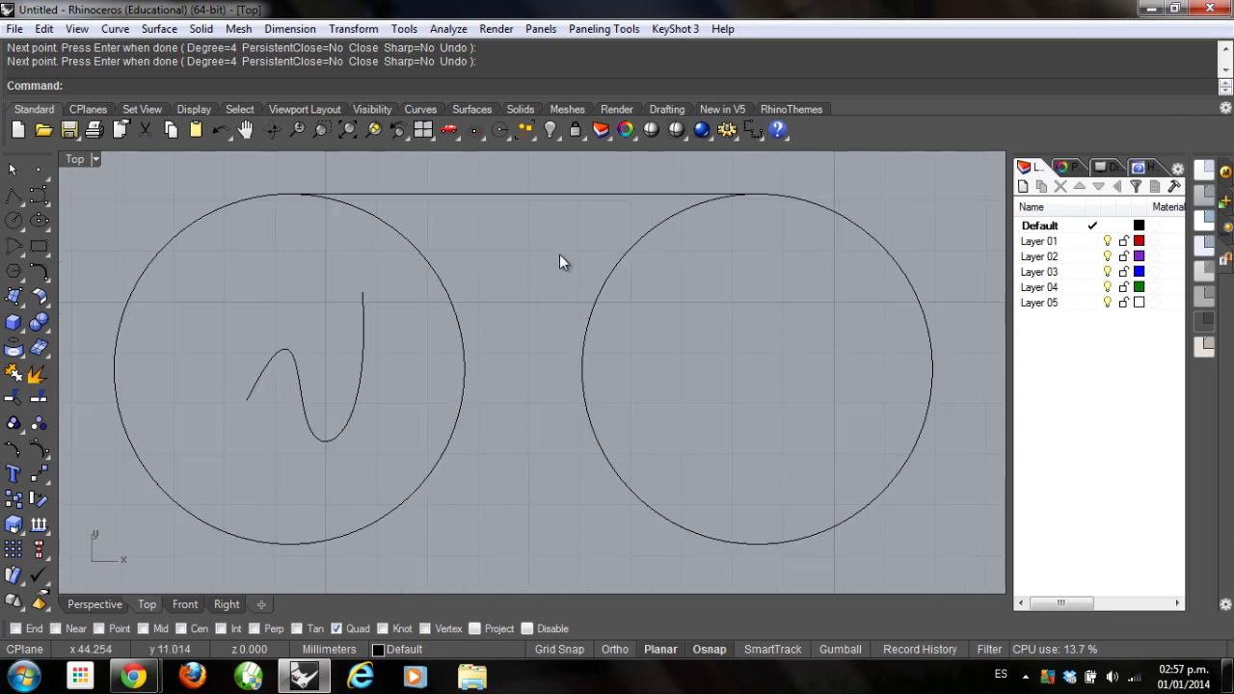
left_click(759, 197)
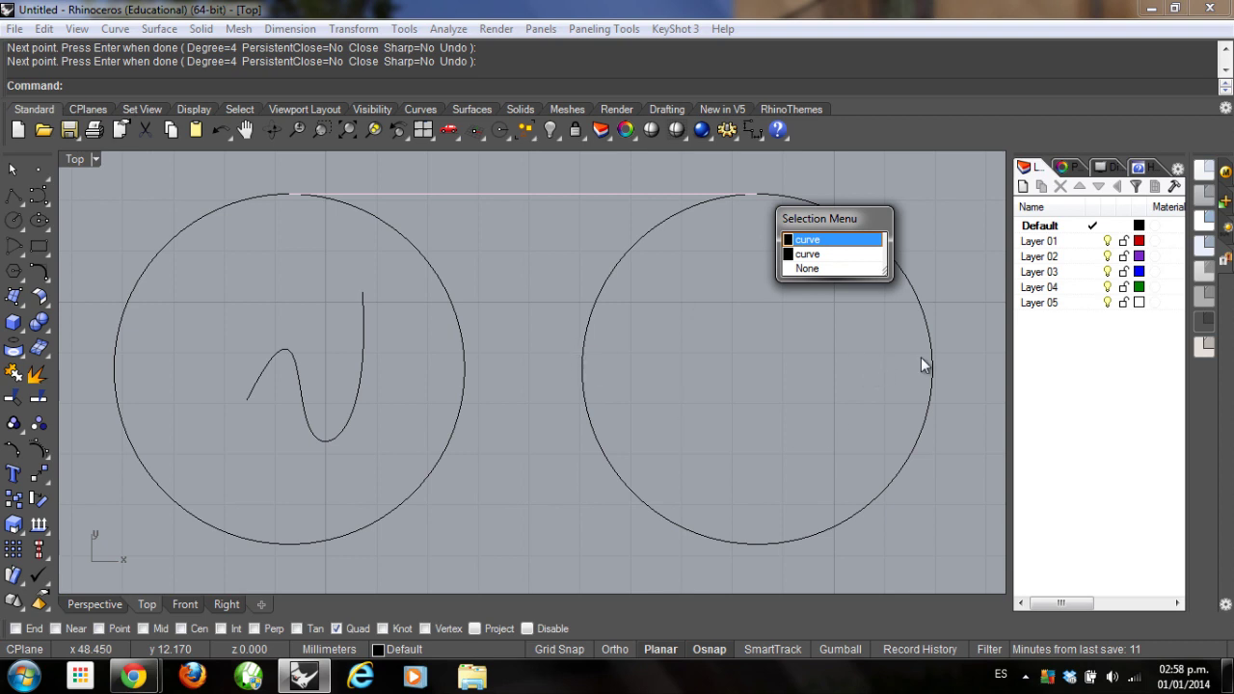
key("Escape")
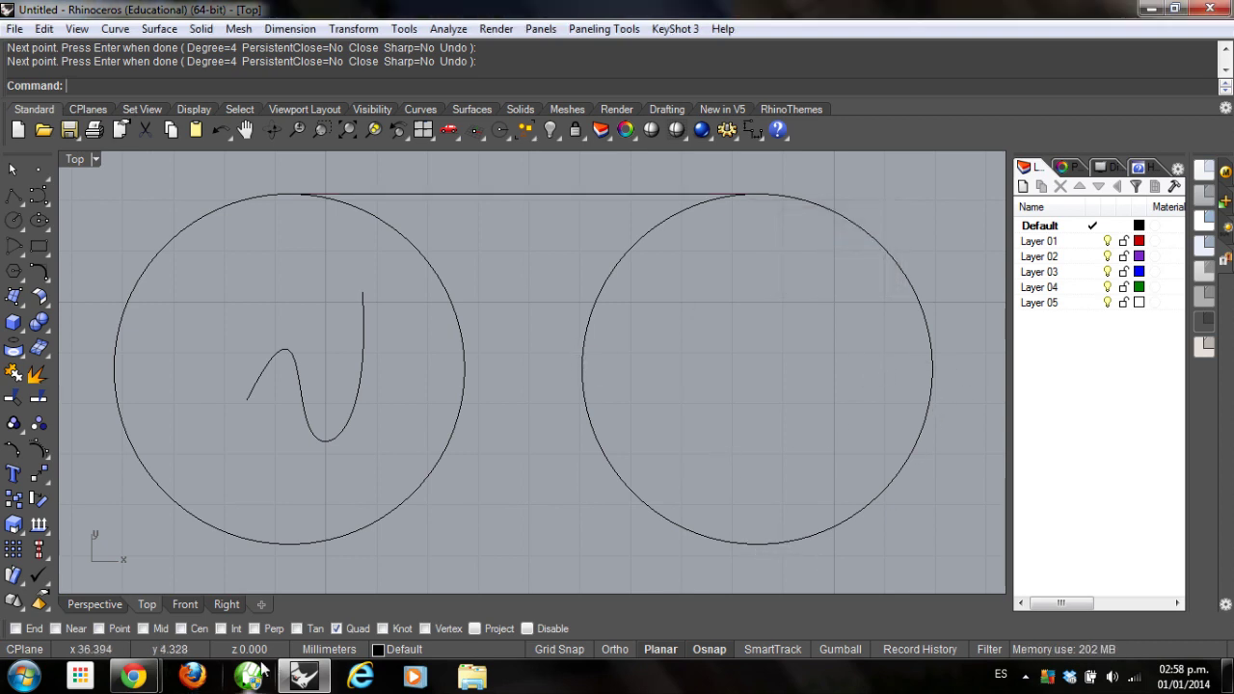
Make Knot the only active object snap and draw a line from the right circle's lower-left knot to the left circle's upper-right knot
left_click(338, 627)
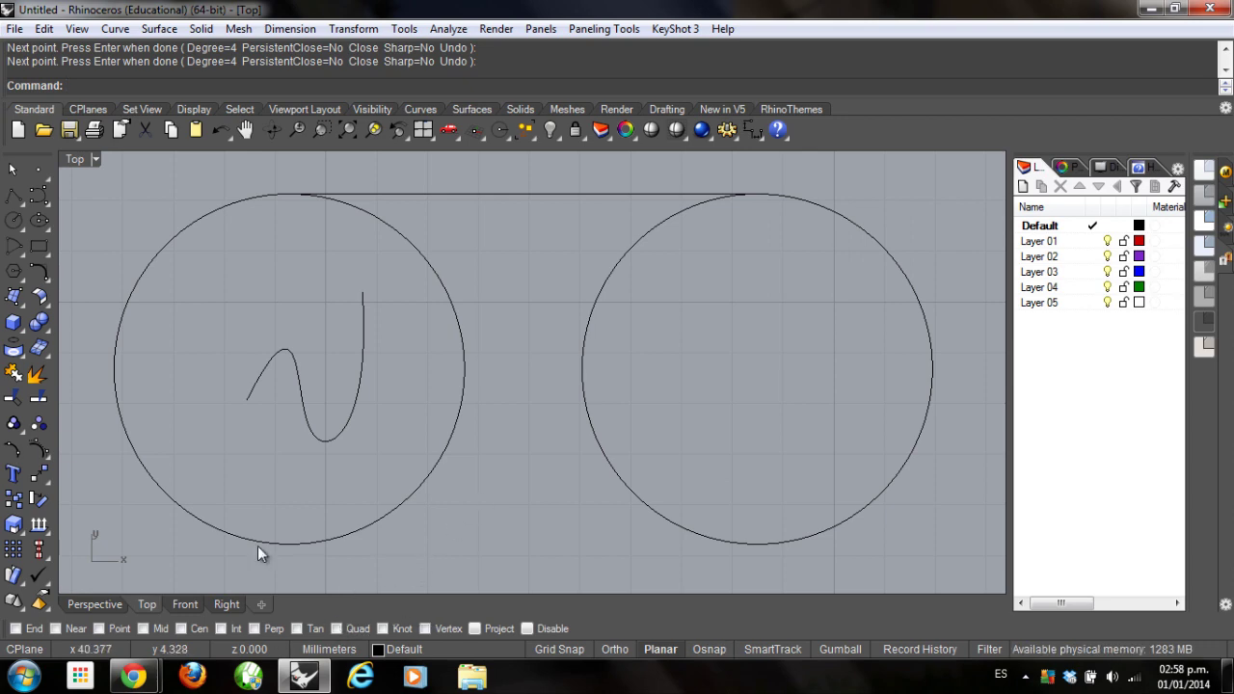
right_click_drag(258, 546, 393, 523)
scroll(398, 548, "down", 3)
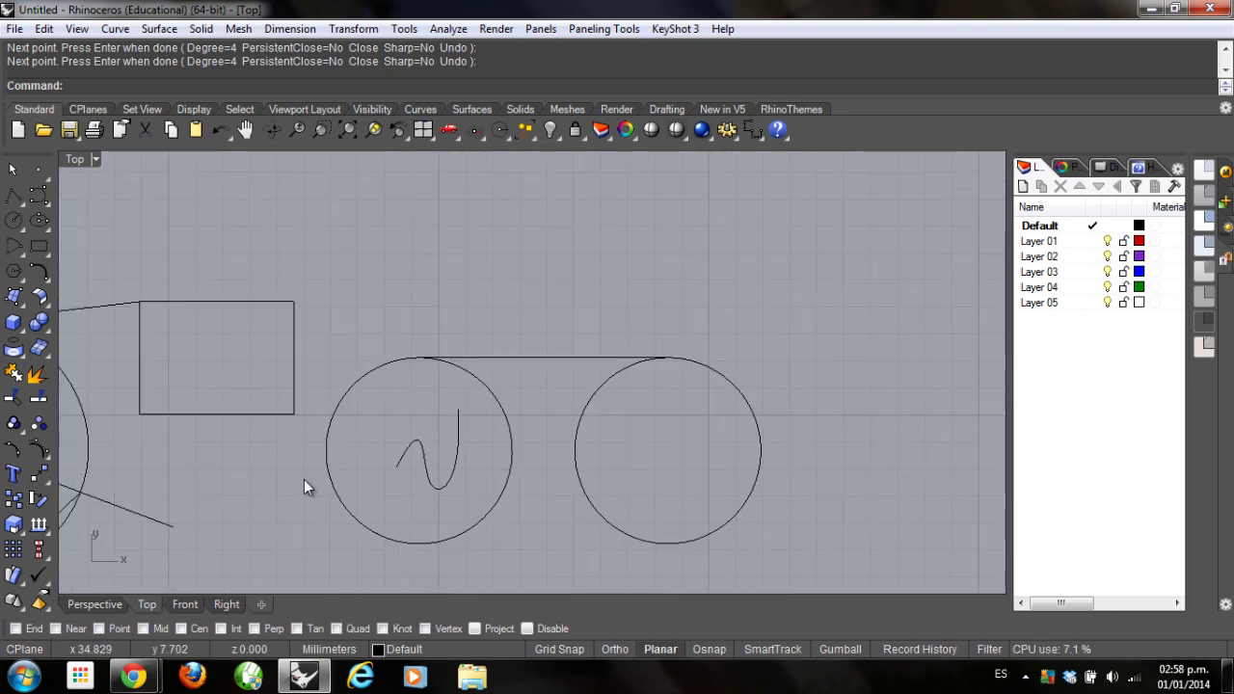
right_click_drag(306, 485, 422, 498)
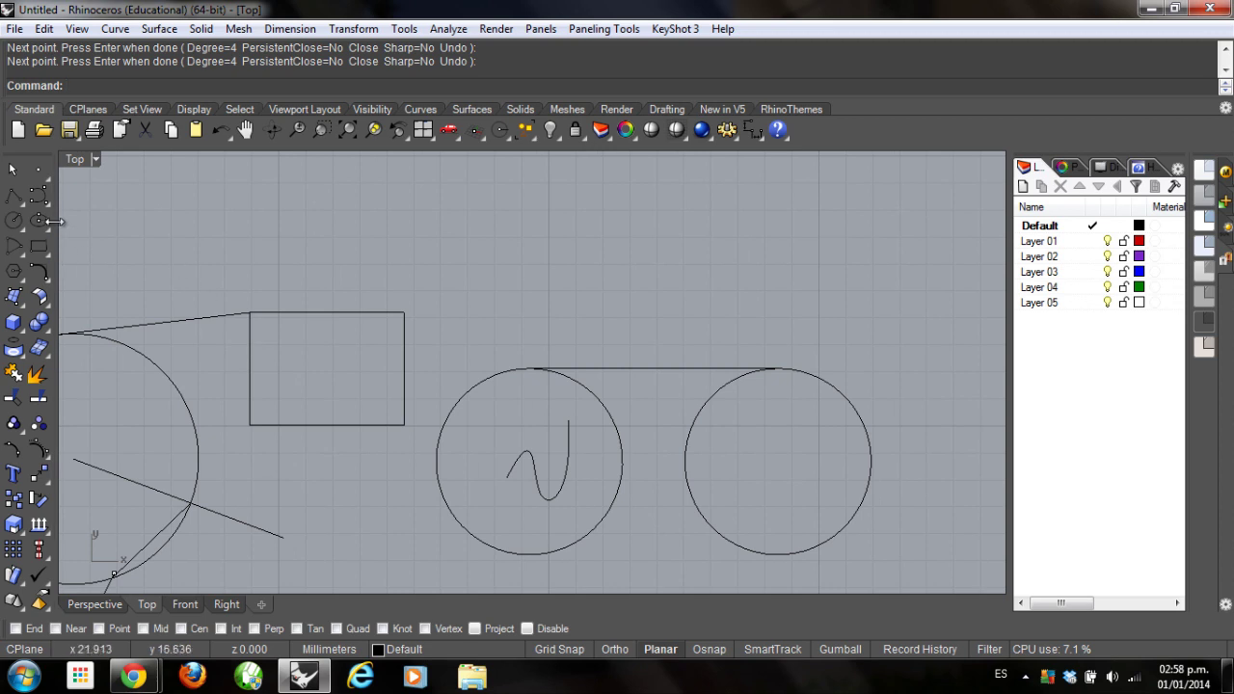
left_click(13, 196)
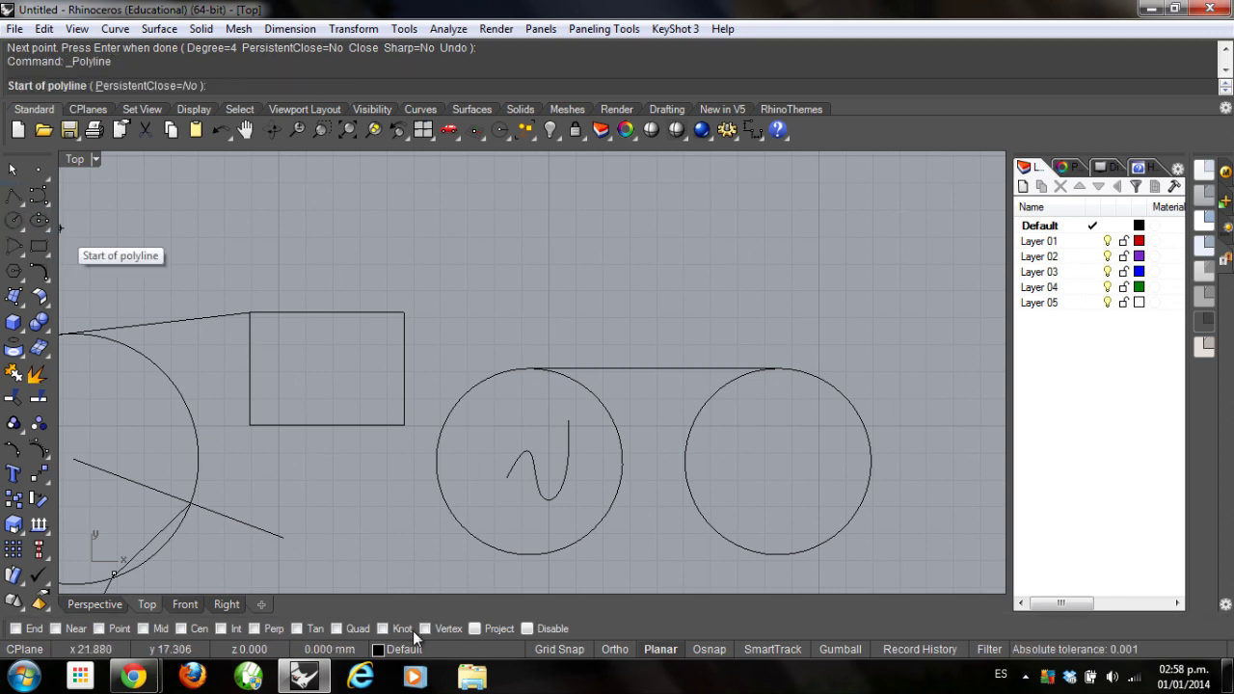
left_click(383, 629)
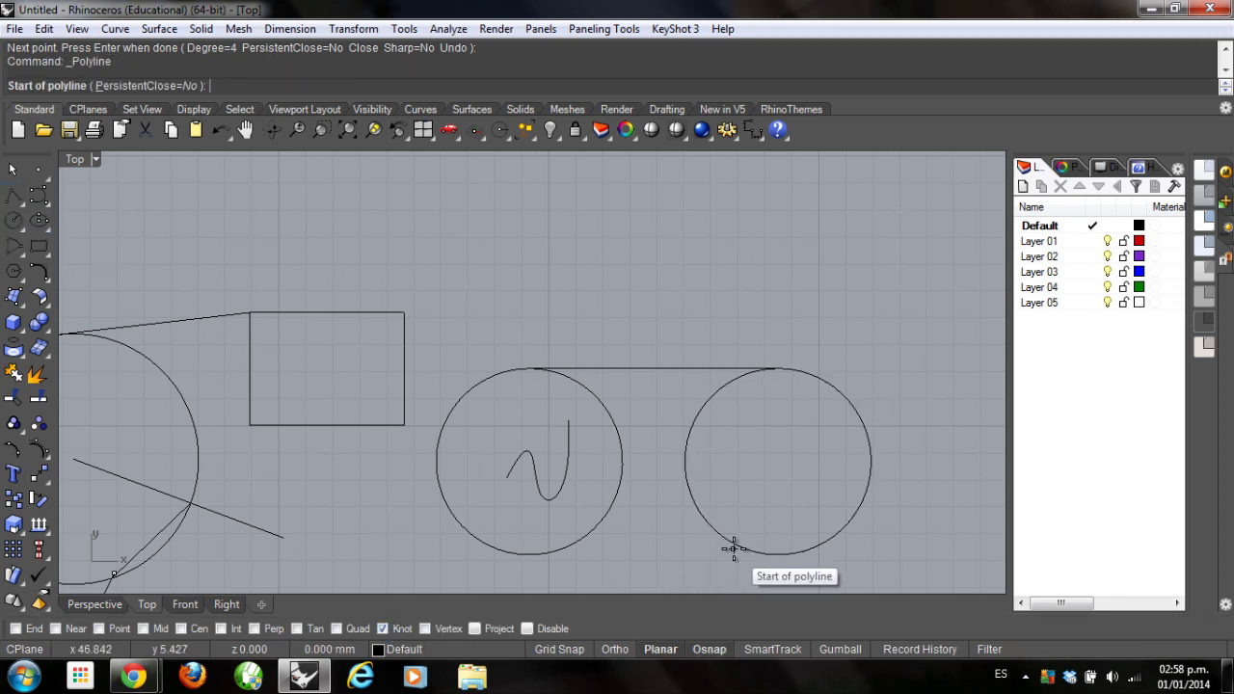
scroll(707, 521, "up", 1)
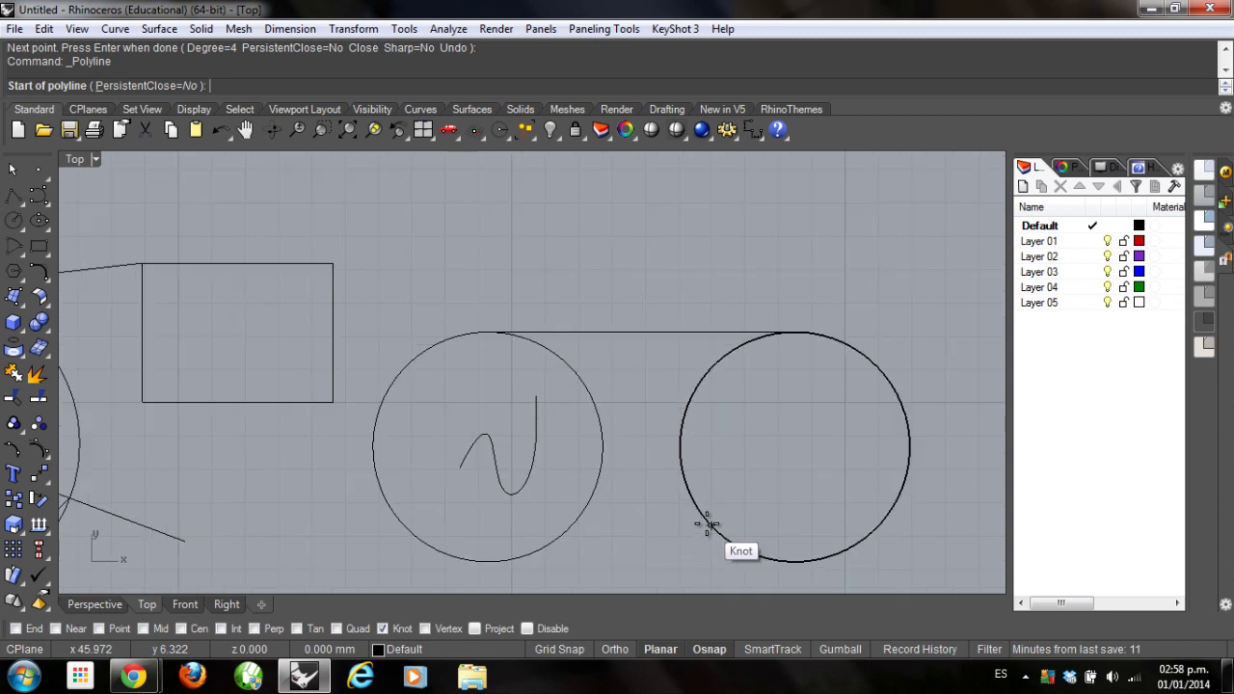
scroll(708, 526, "up", 1)
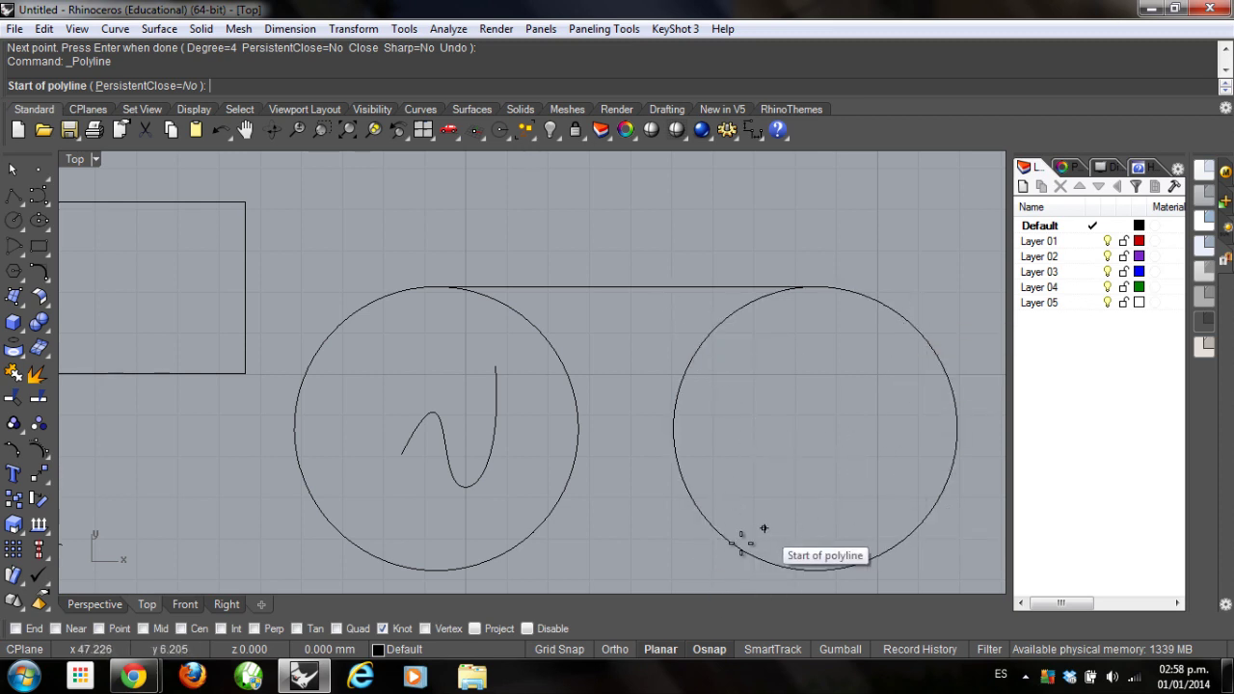
left_click(710, 526)
left_click(543, 329)
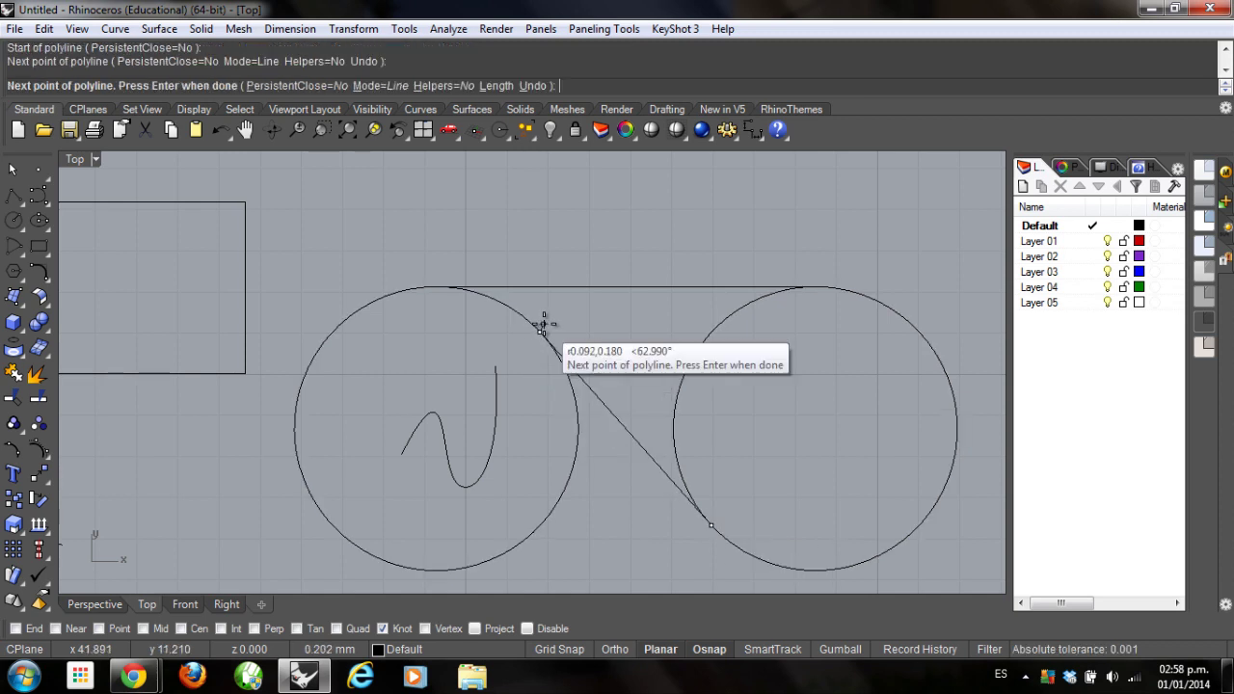
key("Return")
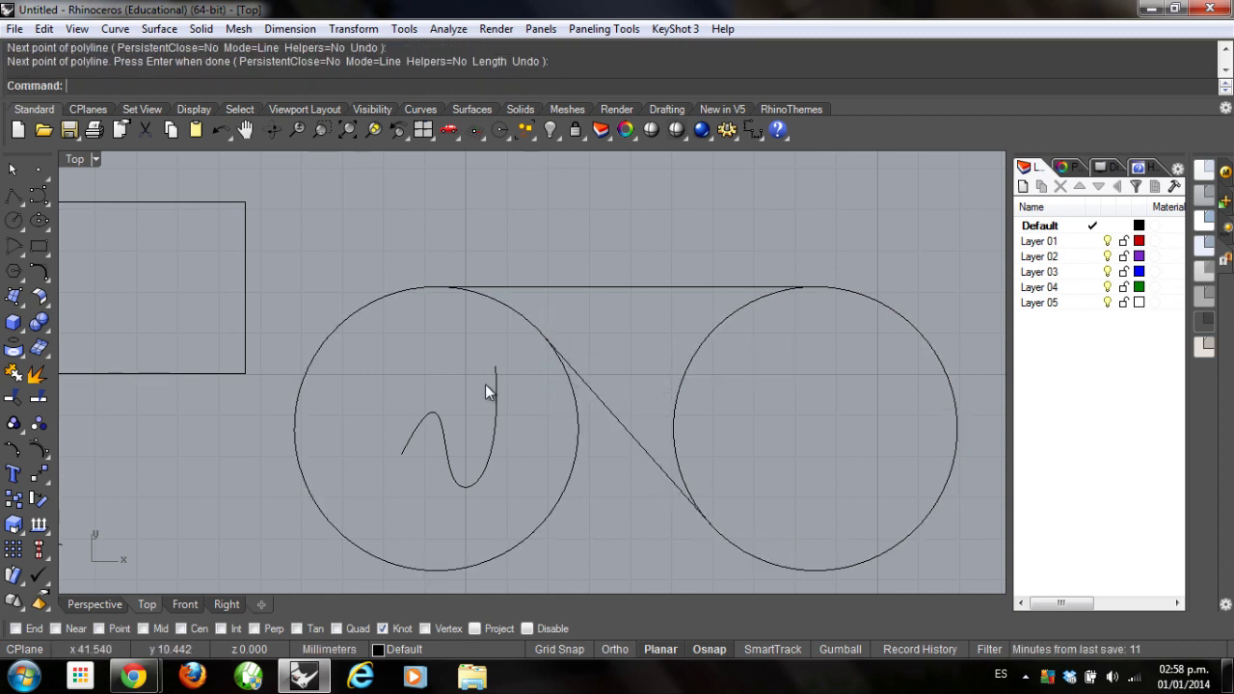
Replace the Knot object snap with Vertex as the only active snap
left_click(385, 628)
left_click(428, 628)
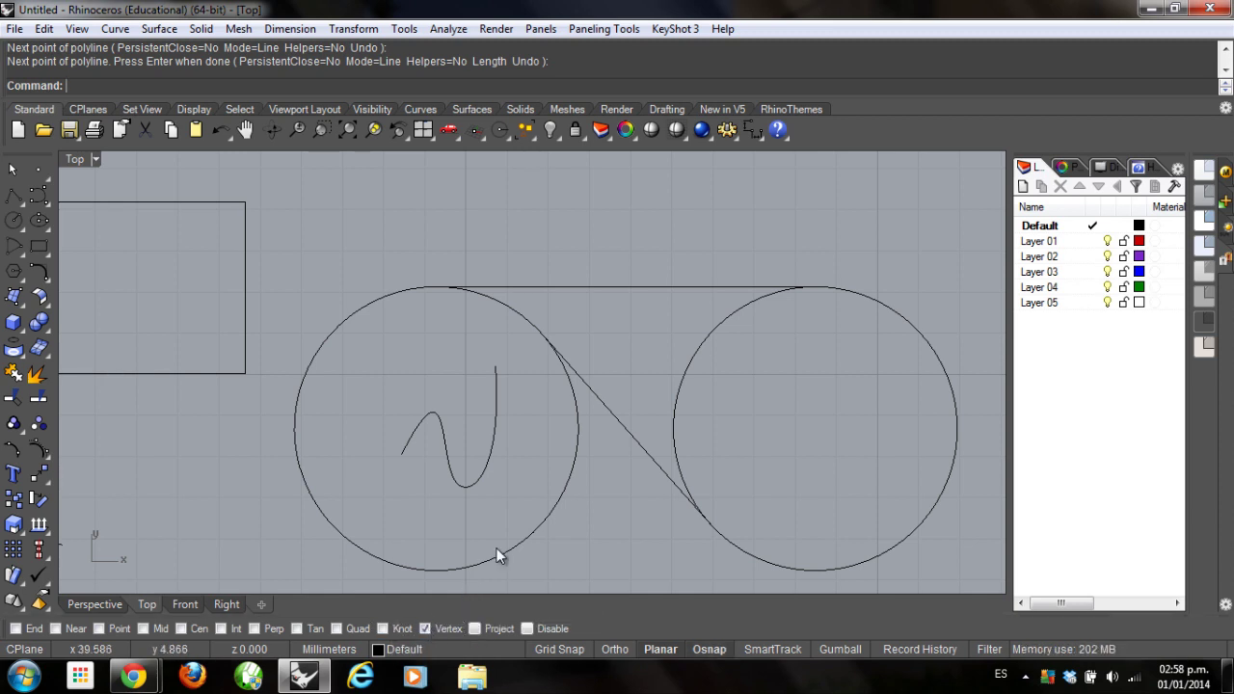
left_click(38, 170)
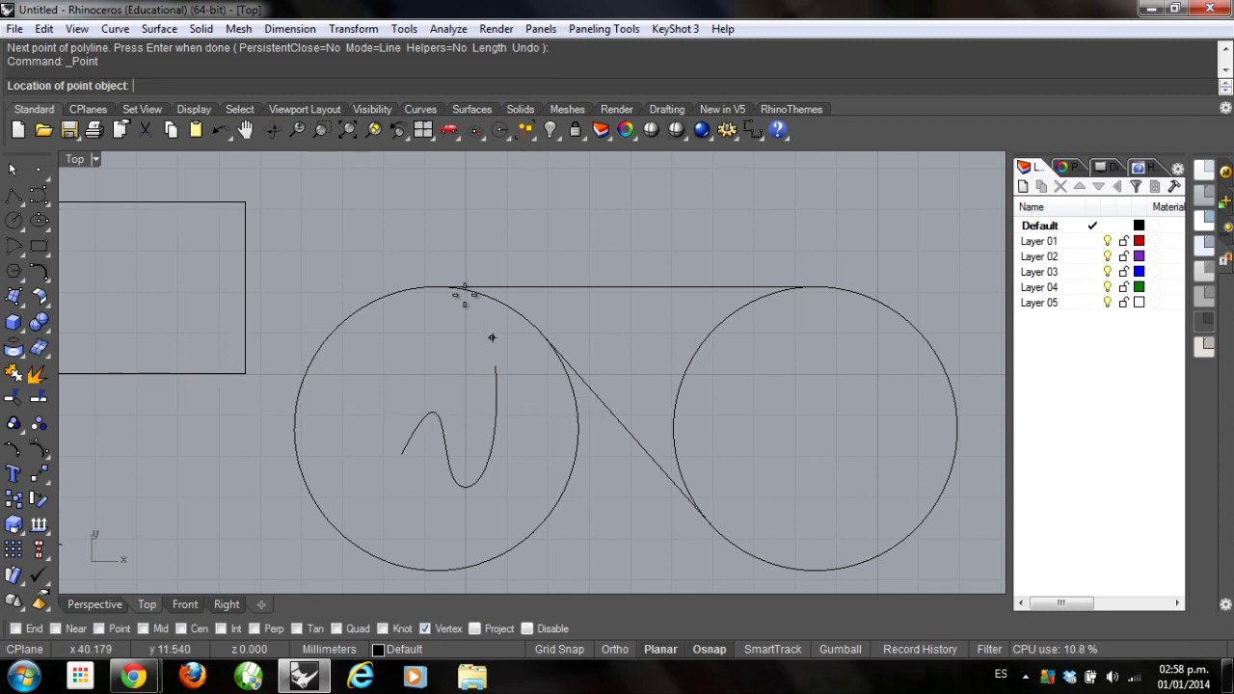
scroll(639, 347, "down", 4)
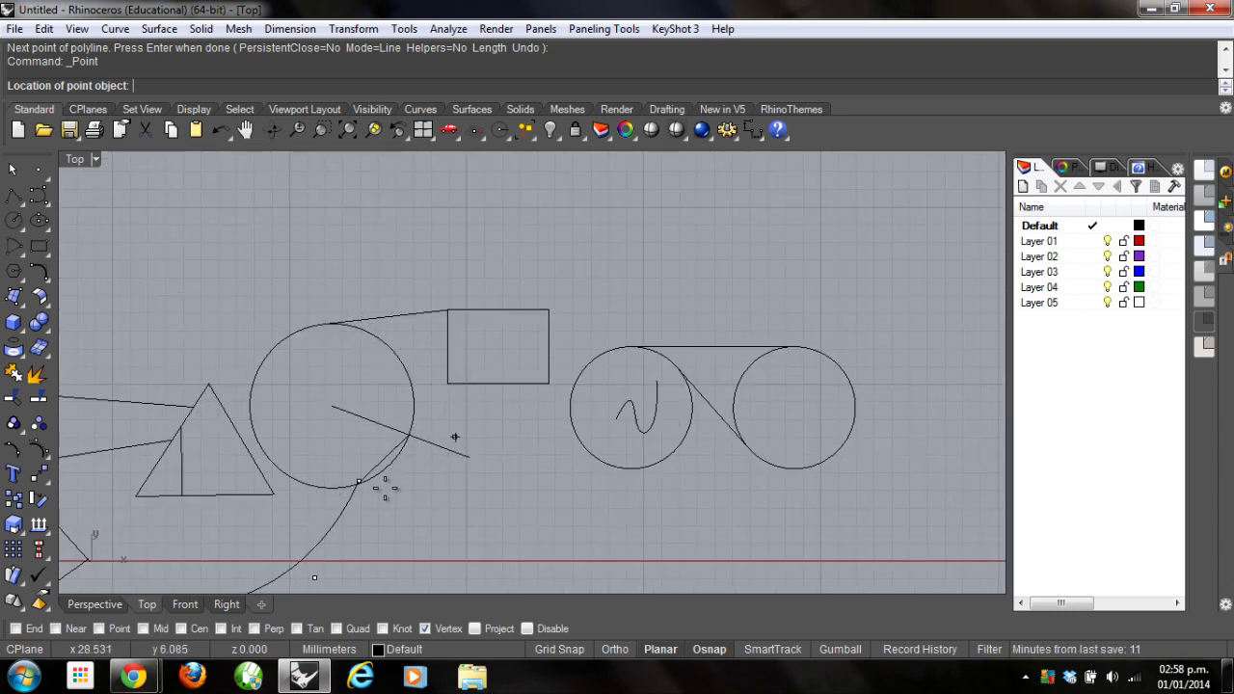
right_click_drag(376, 427, 518, 369)
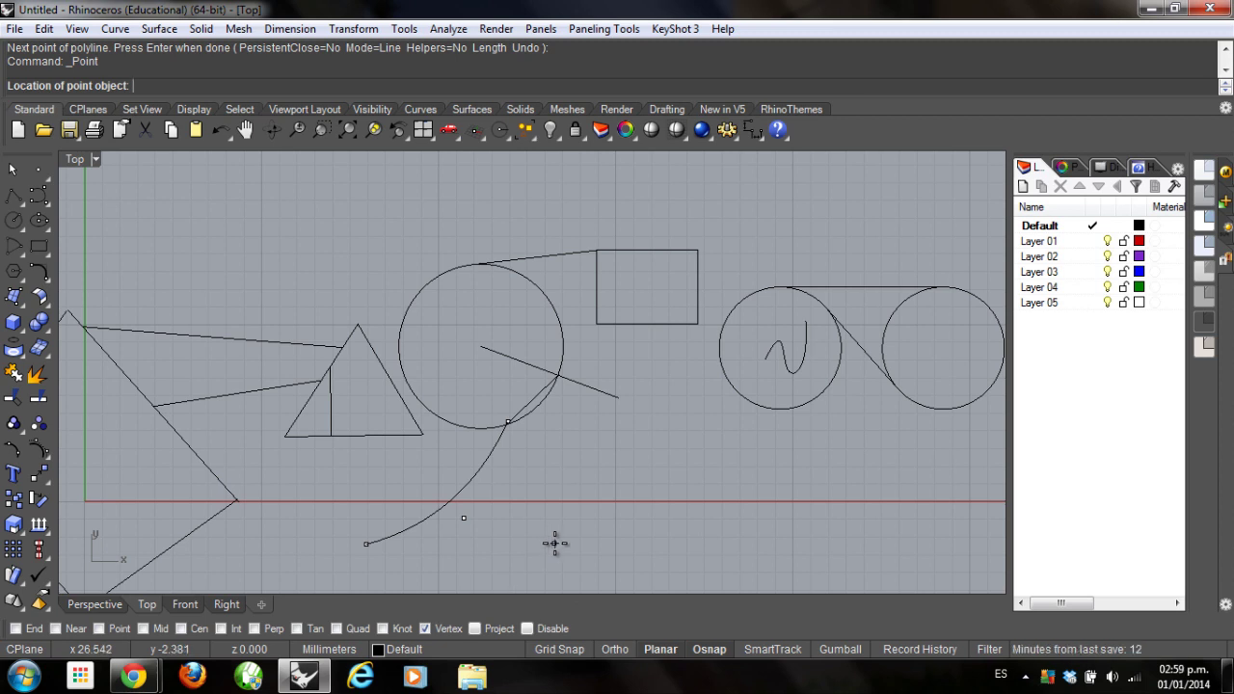
key("Escape")
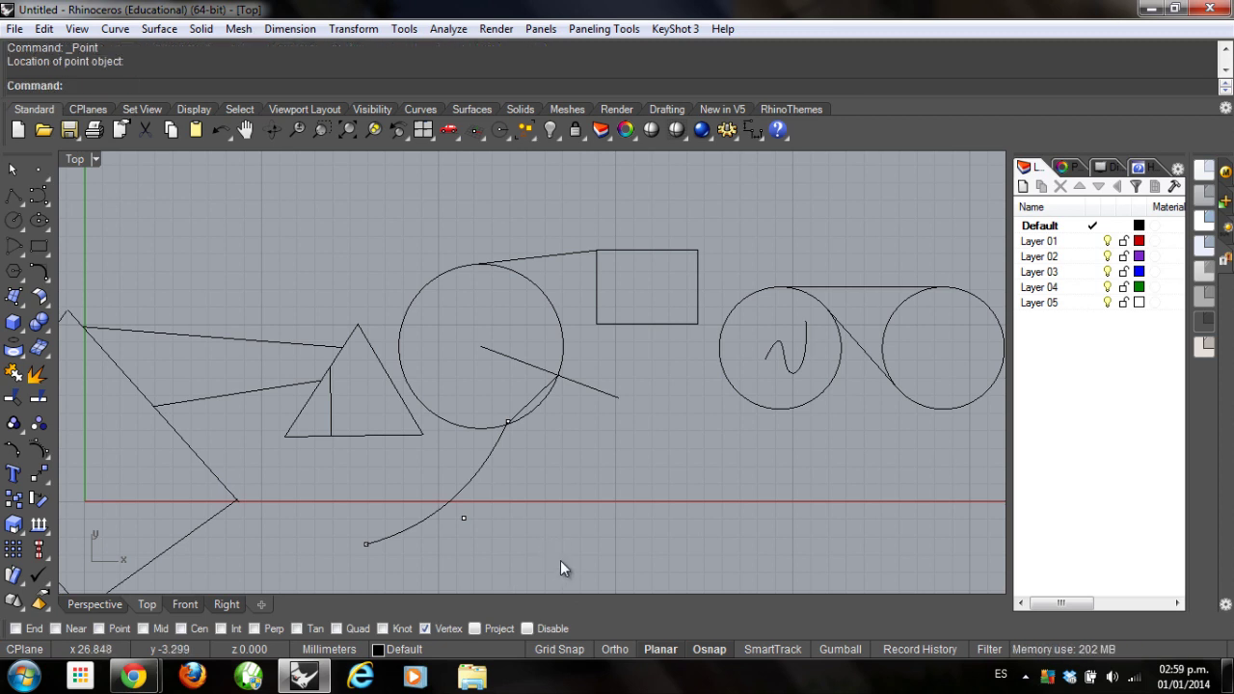
Examine the additional object snap modes, including Between and the On Object options
right_click_drag(678, 479, 577, 493)
scroll(832, 362, "up", 2)
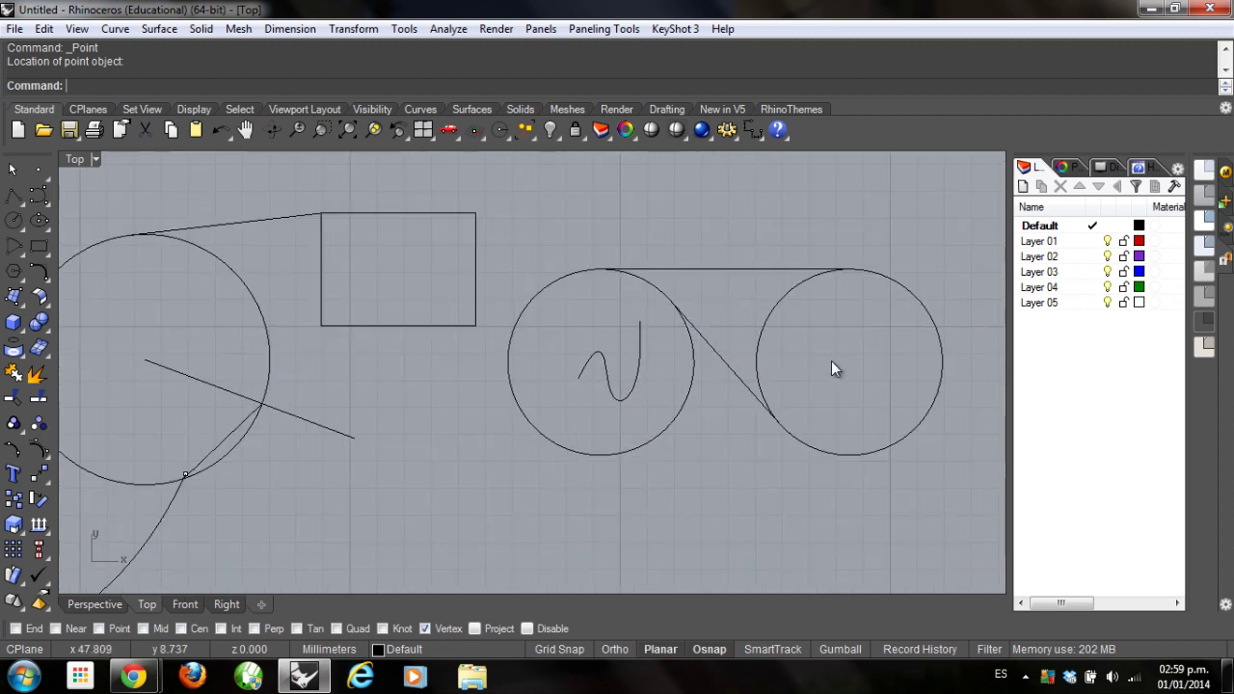
left_click(400, 27)
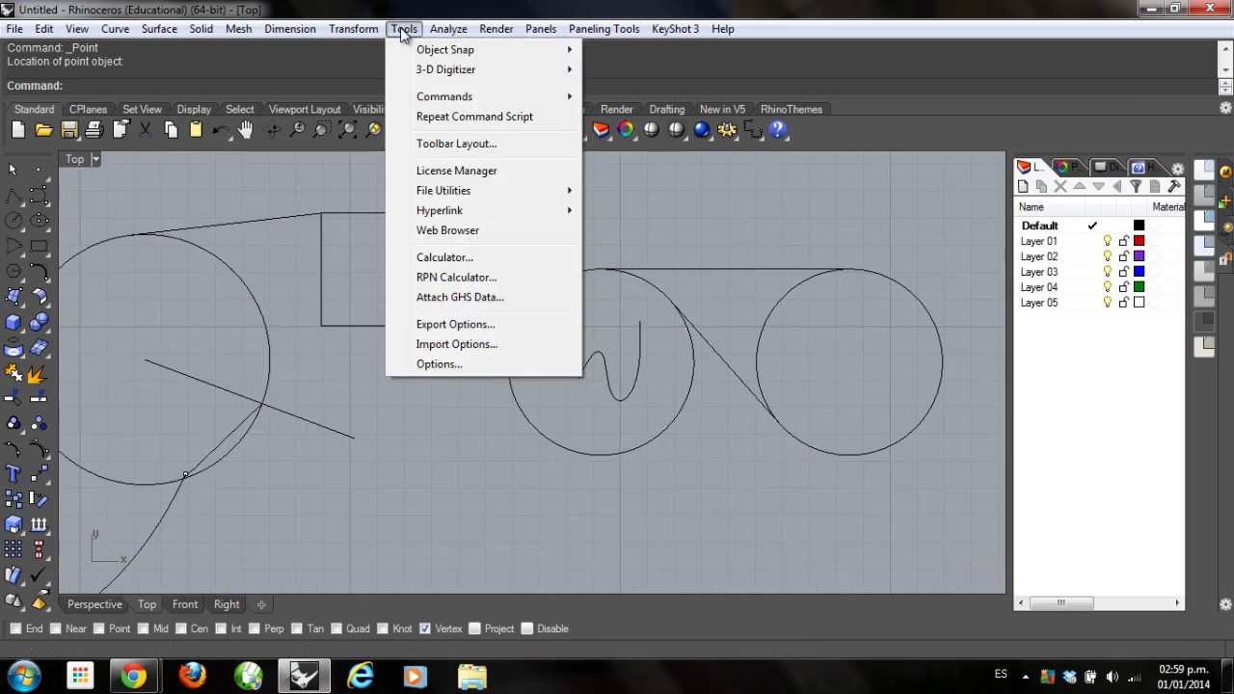
key("Right")
key("Left")
key("Left")
mouse_move(435, 58)
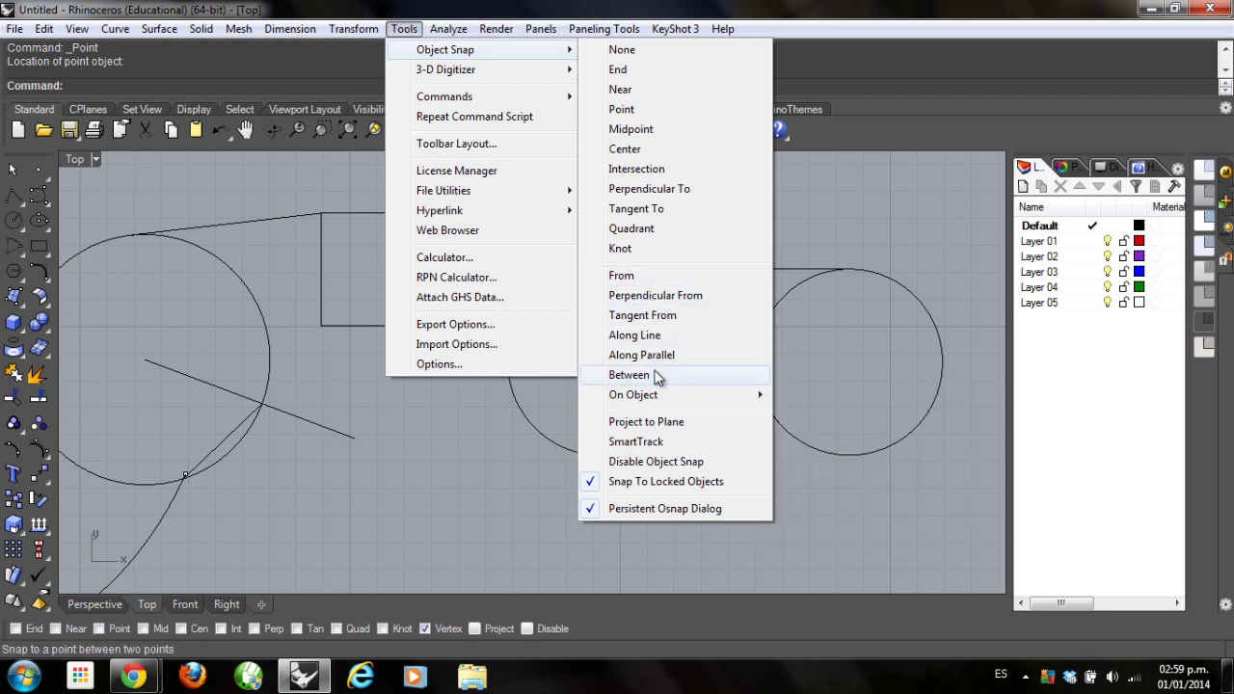
mouse_move(660, 398)
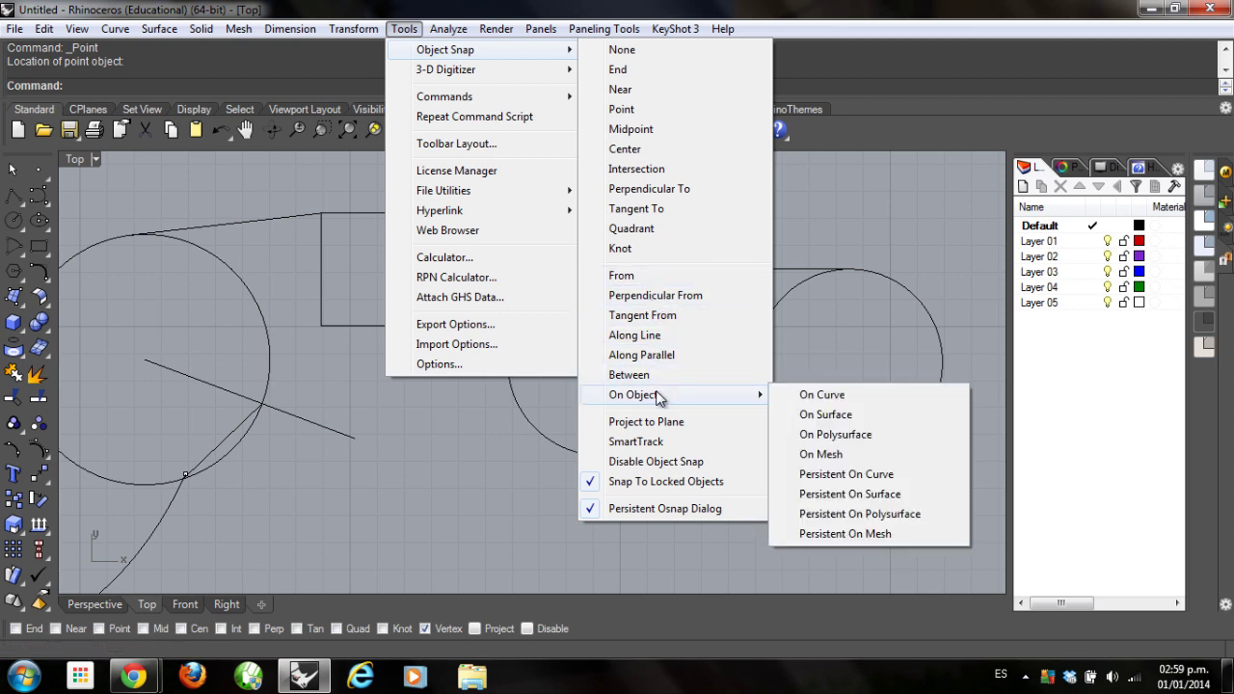
Enable the End snap and draw a line starting Between the tangent line's two ends and finishing at the slanted line's outer end
left_click(15, 196)
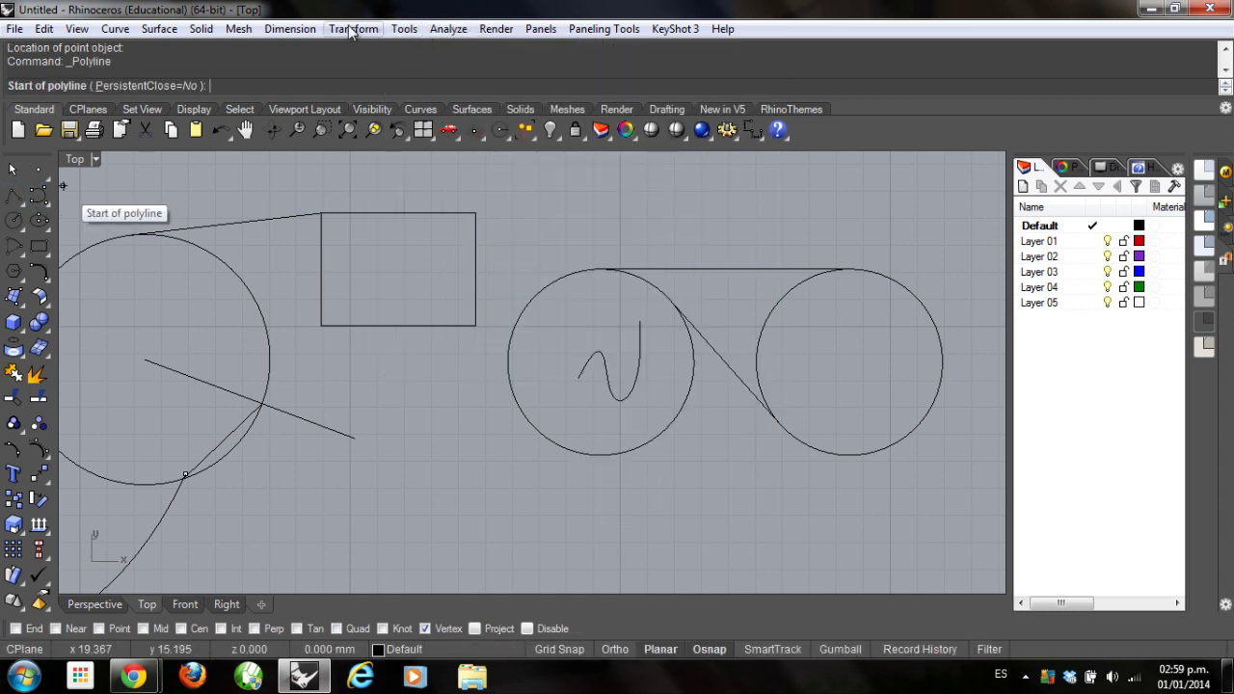
left_click(405, 29)
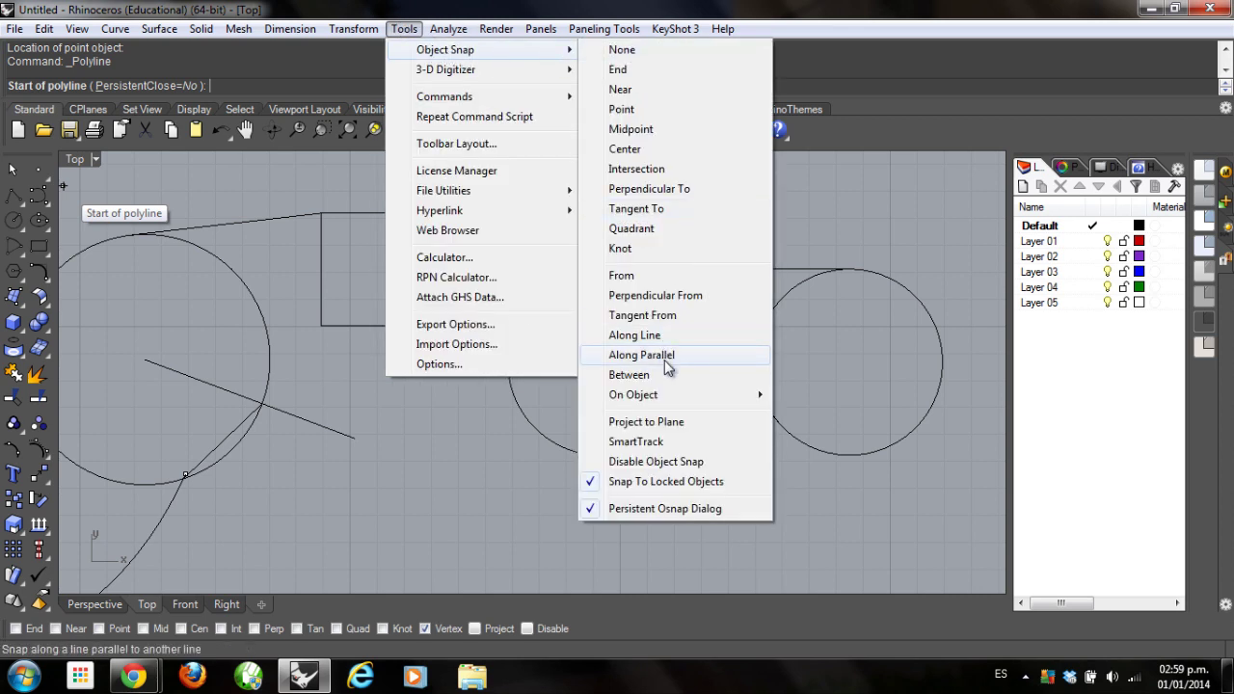
left_click(632, 375)
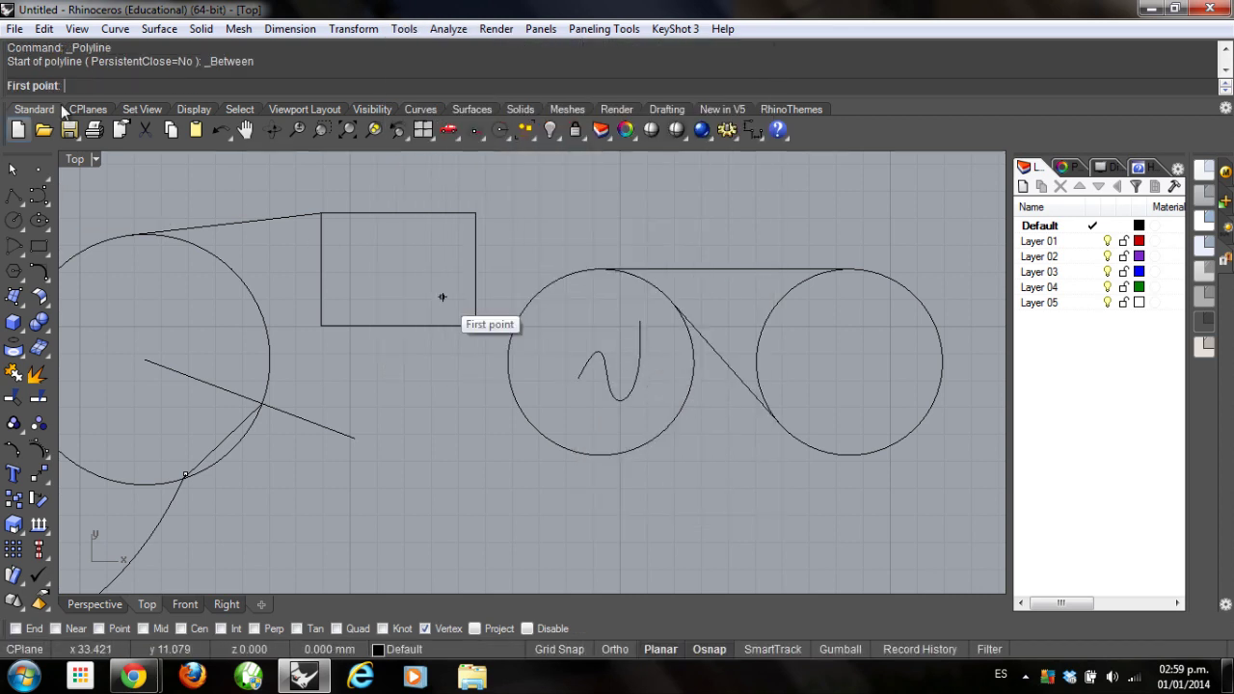
left_click(28, 630)
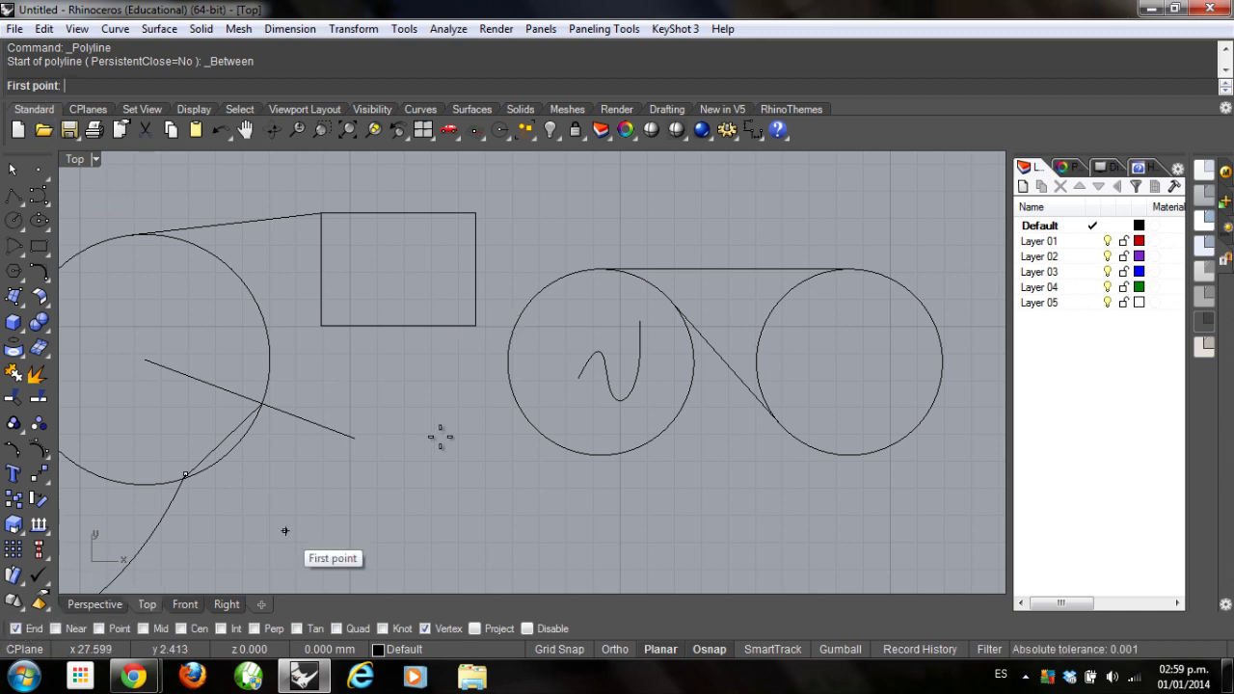
left_click(130, 234)
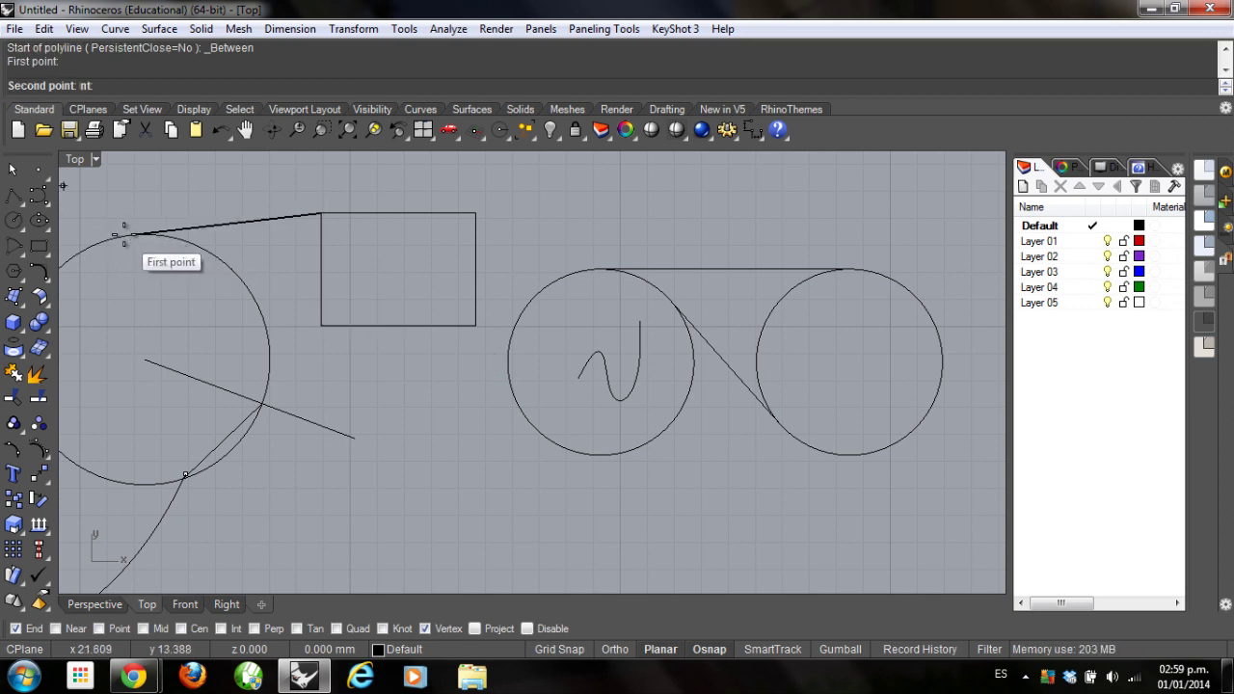
left_click(321, 216)
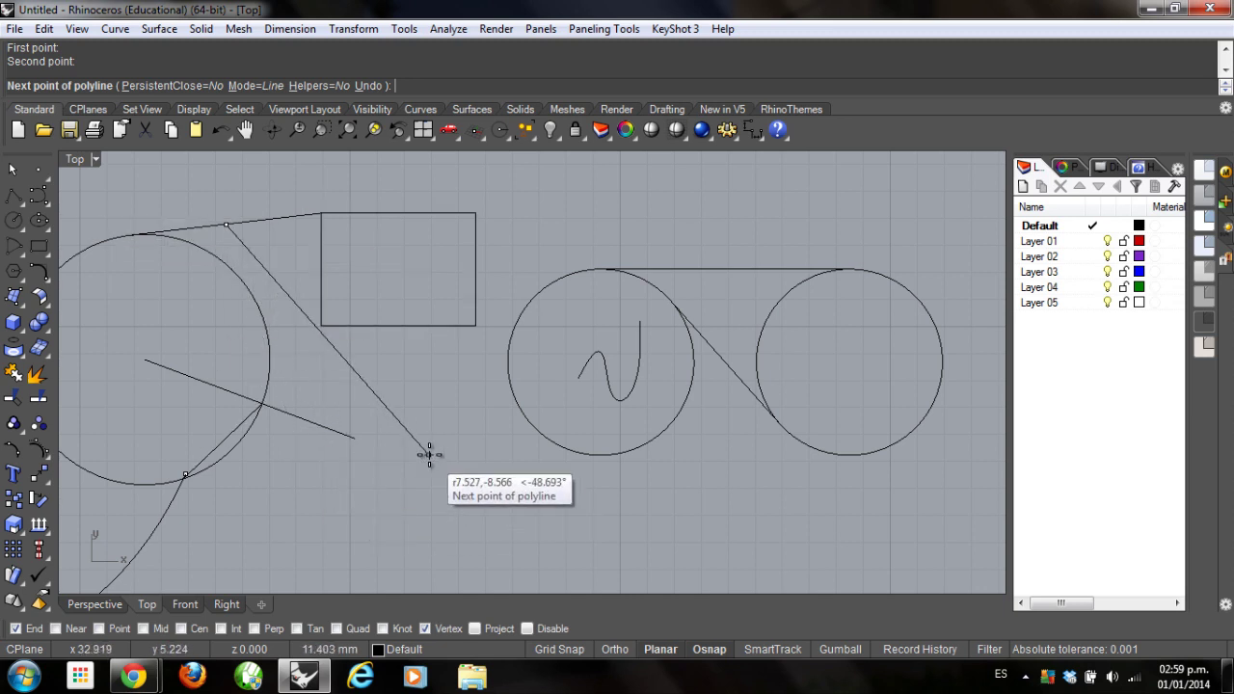
left_click(354, 435)
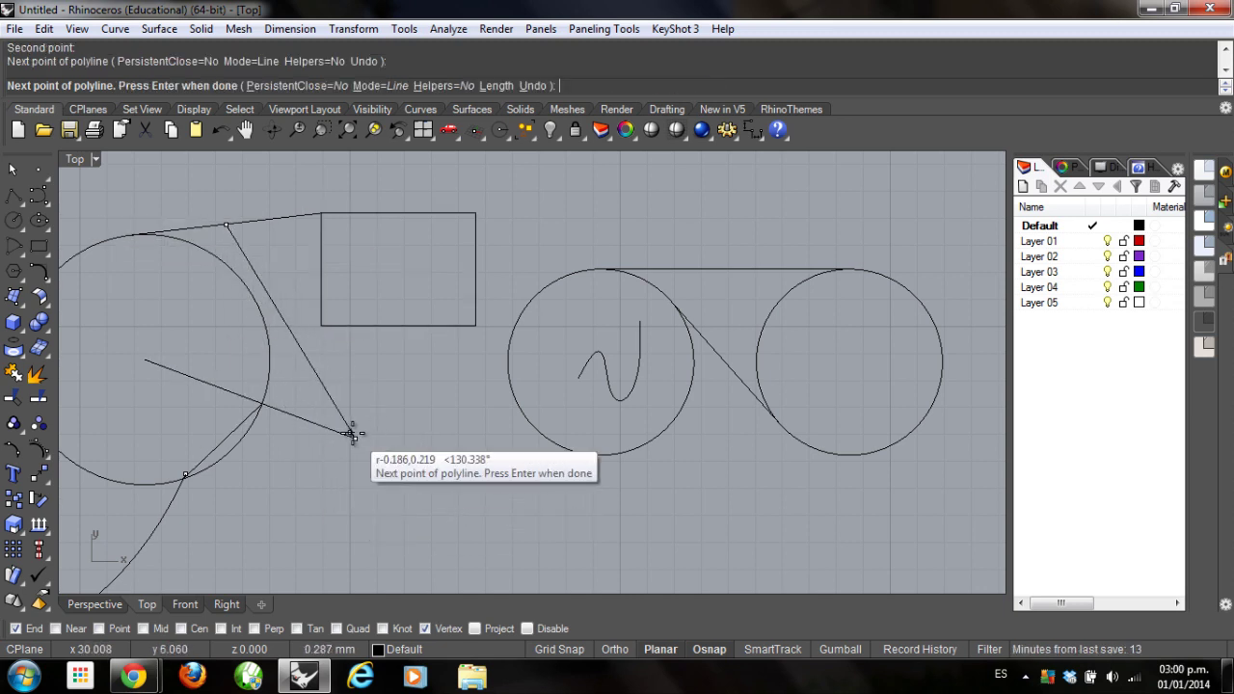
key("Return")
scroll(662, 416, "down", 6)
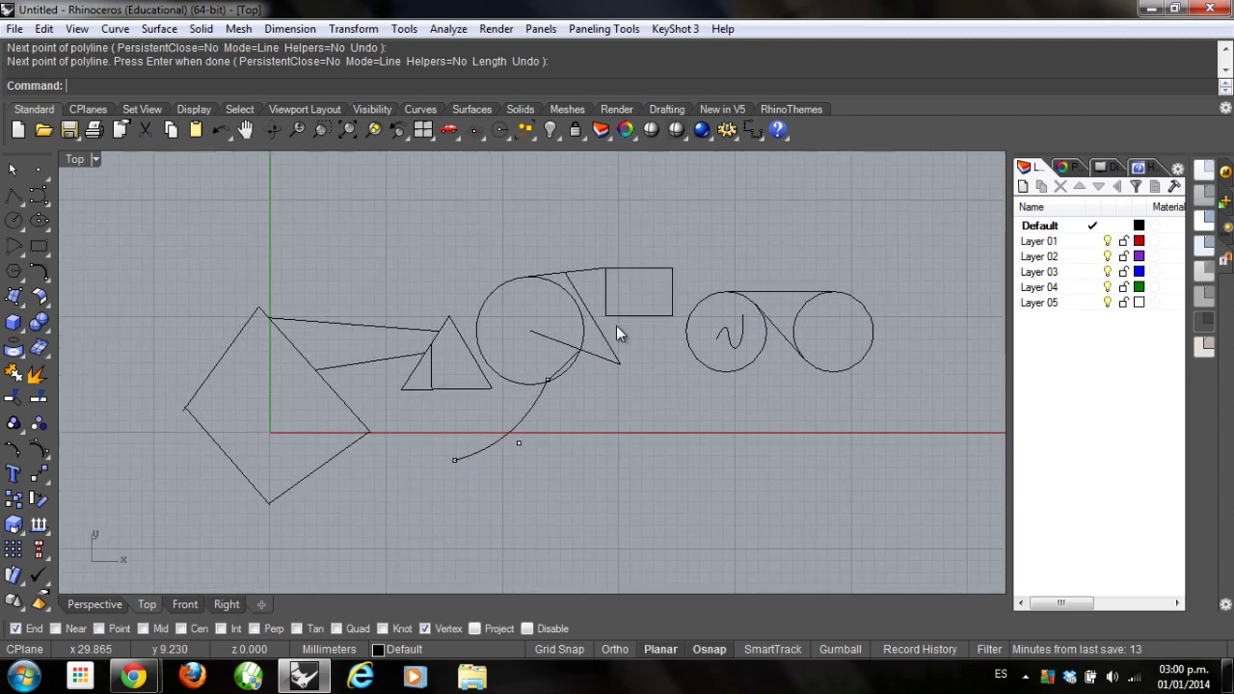
scroll(635, 333, "up", 3)
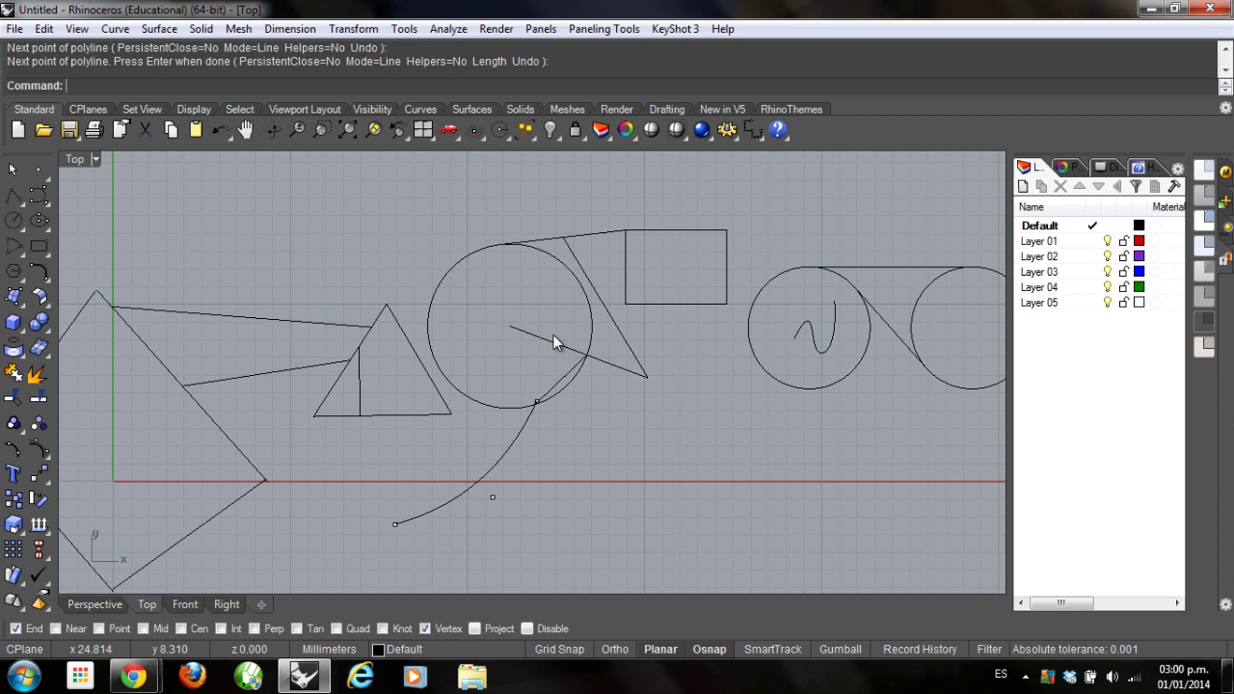
scroll(636, 328, "down", 3)
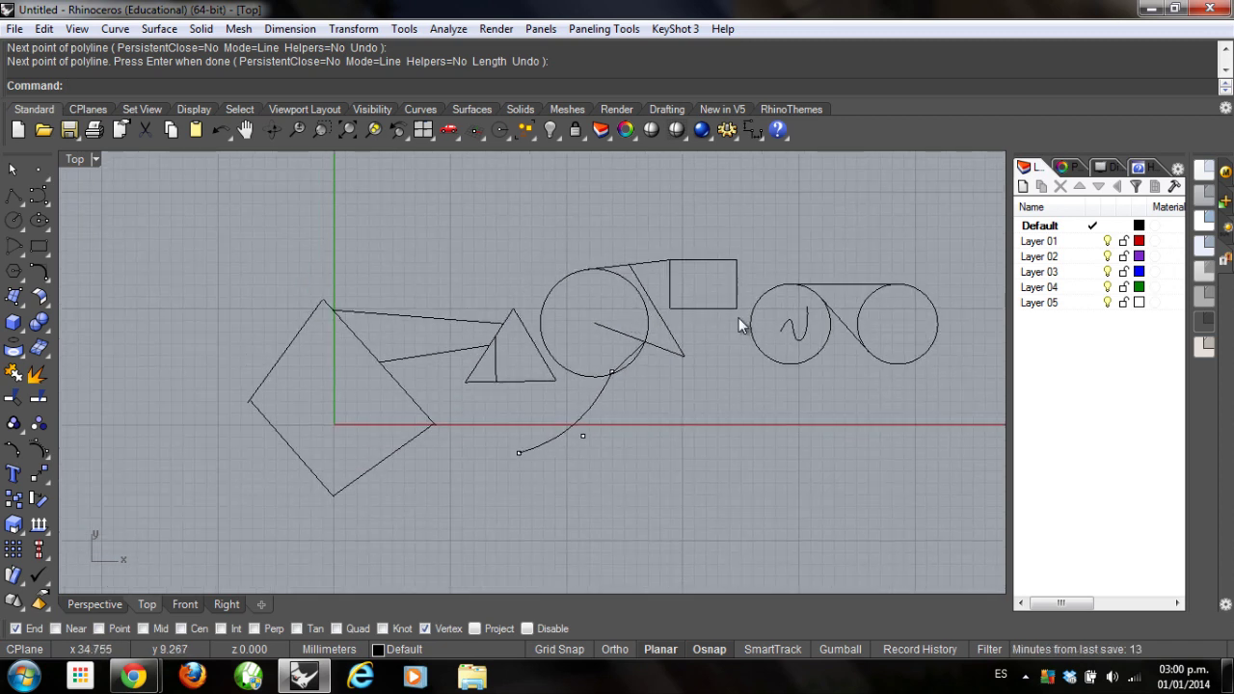
scroll(739, 318, "up", 1)
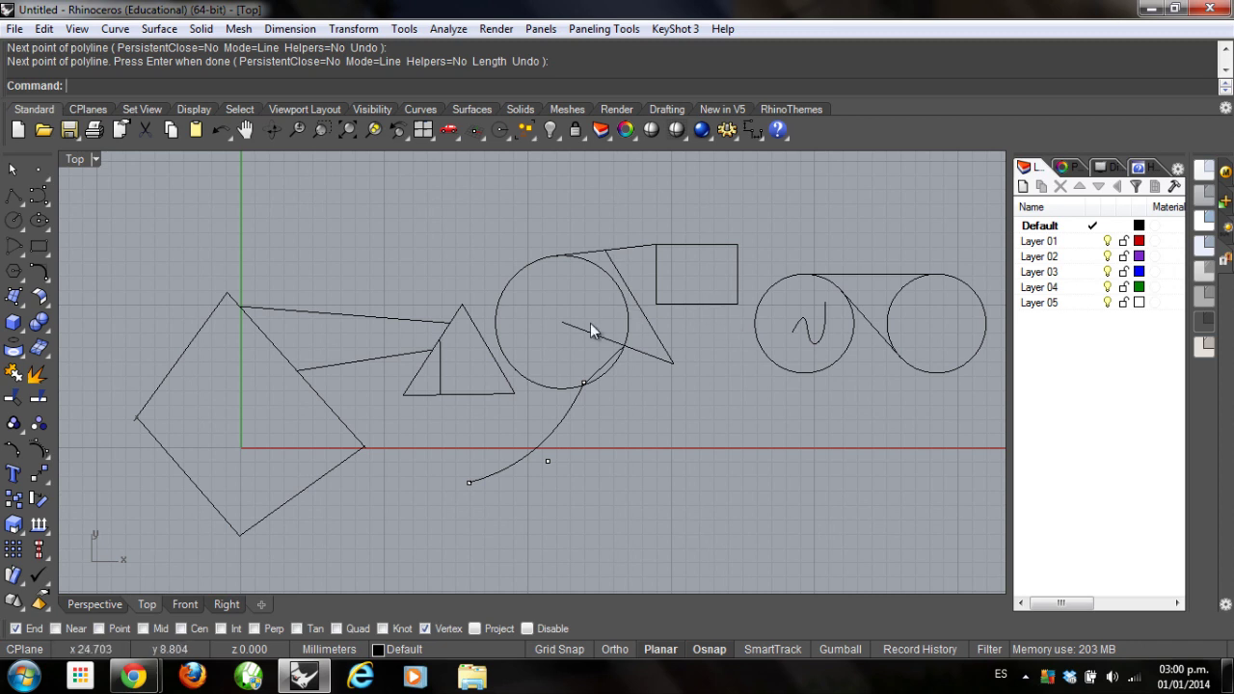
scroll(595, 303, "up", 3)
scroll(595, 303, "down", 3)
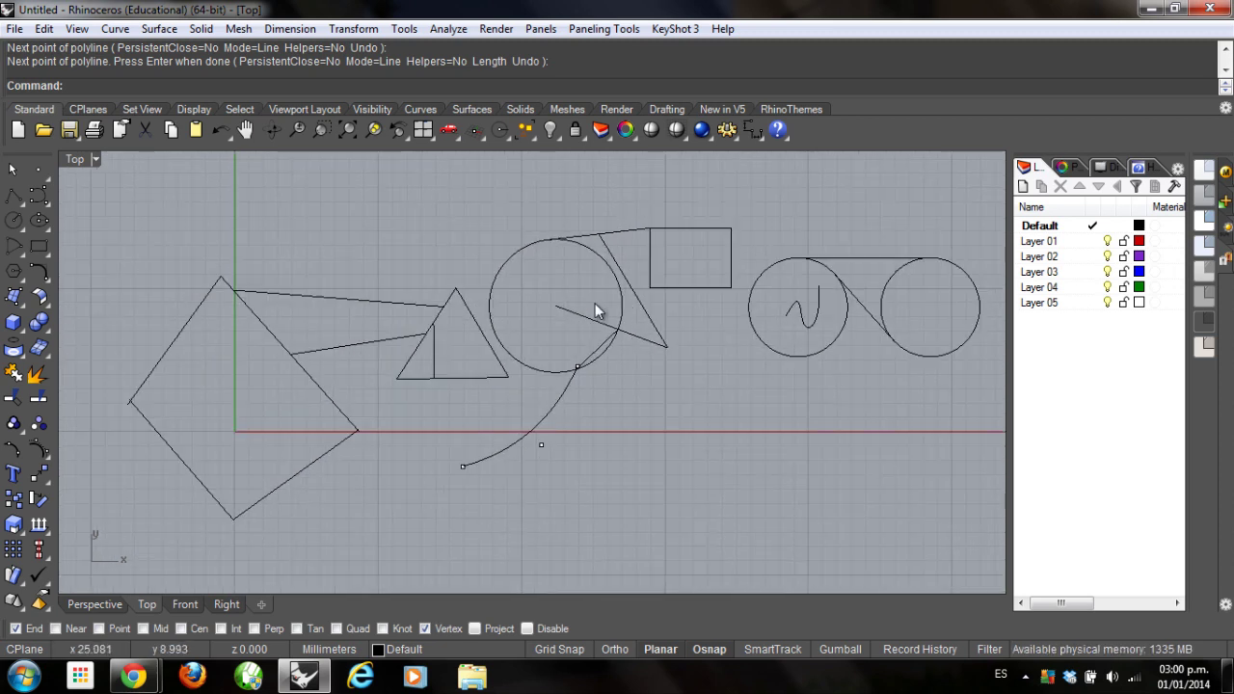
Switch to Google Chrome and show the MrRhino3D YouTube channel page
mouse_move(133, 675)
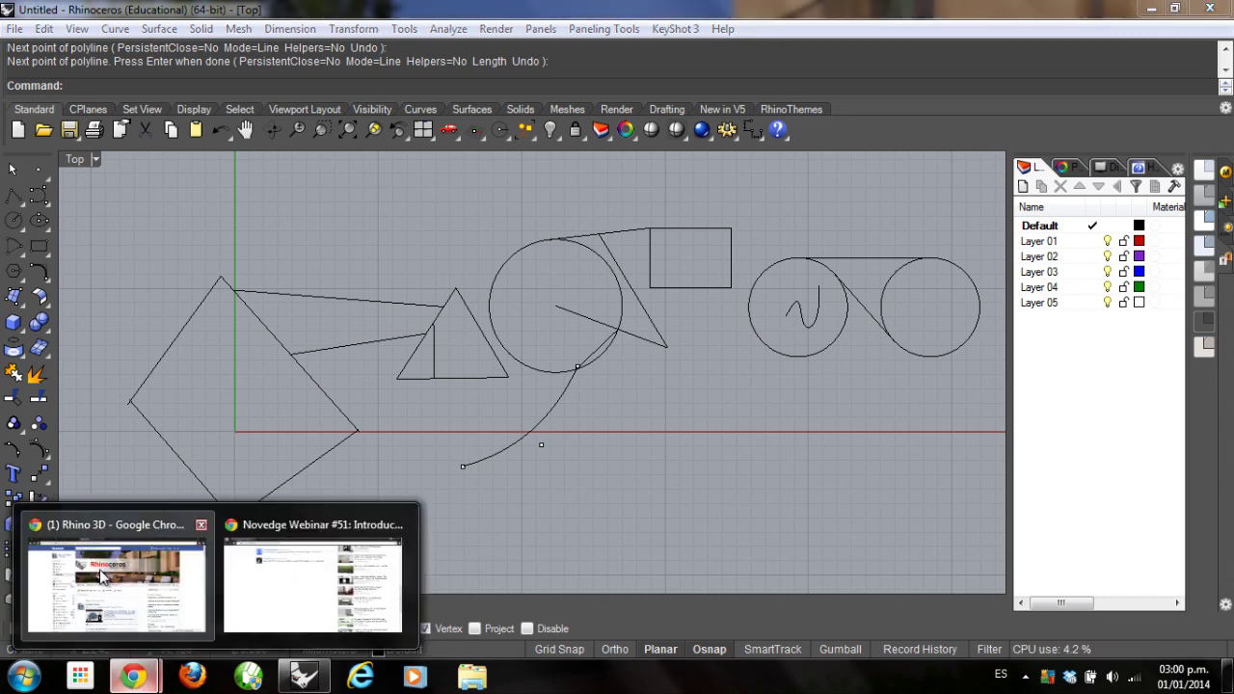
left_click(103, 576)
left_click(100, 11)
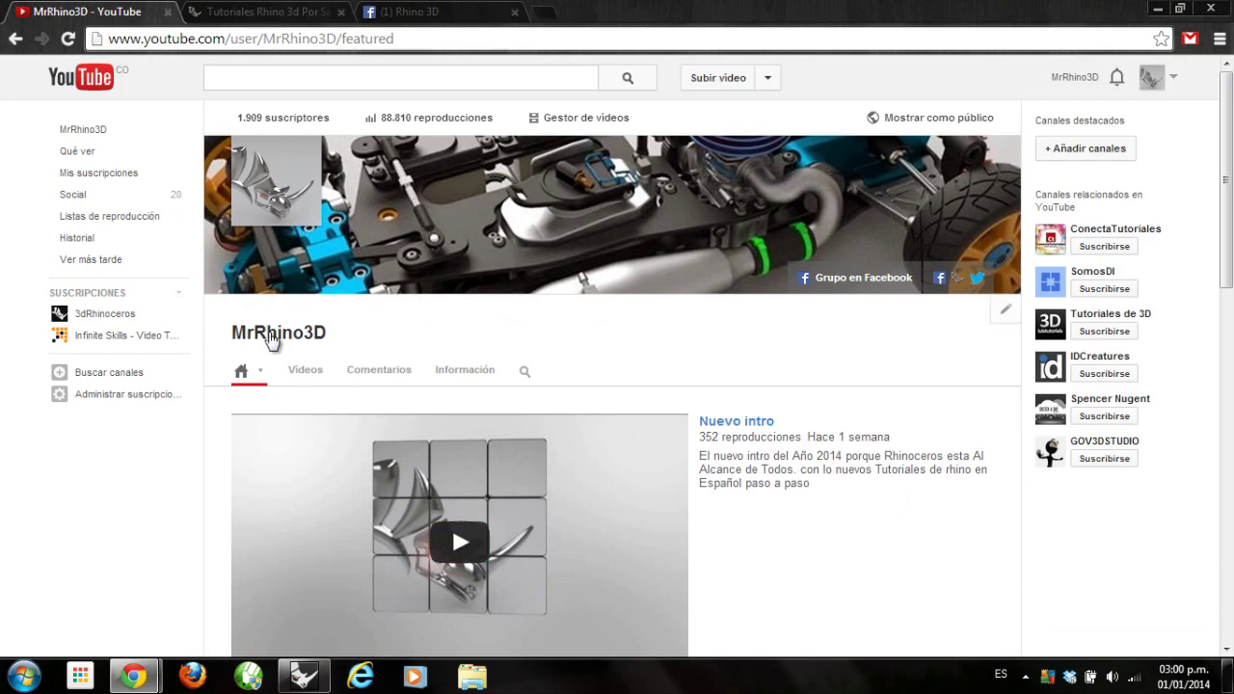
Show the Rhinoceros tutorials blog and look through the parts of the Nokia E72 phone modelling series down to Parte 15
left_click(281, 12)
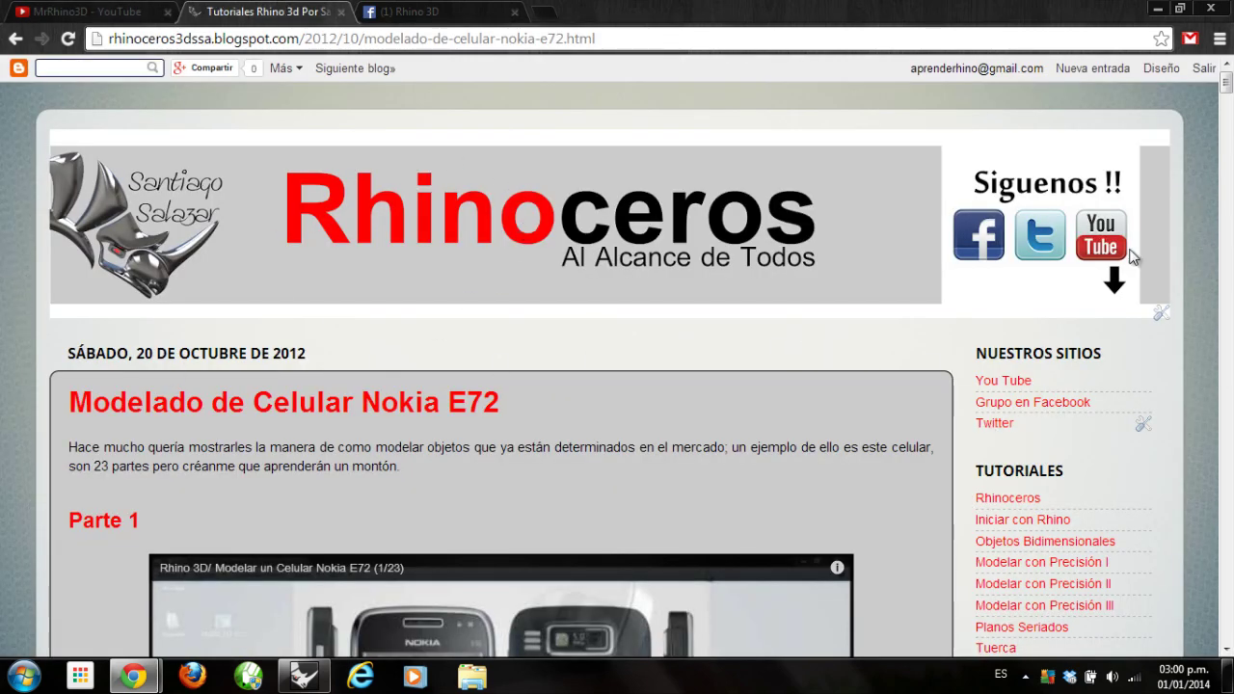
scroll(873, 354, "down", 4)
scroll(887, 355, "down", 18)
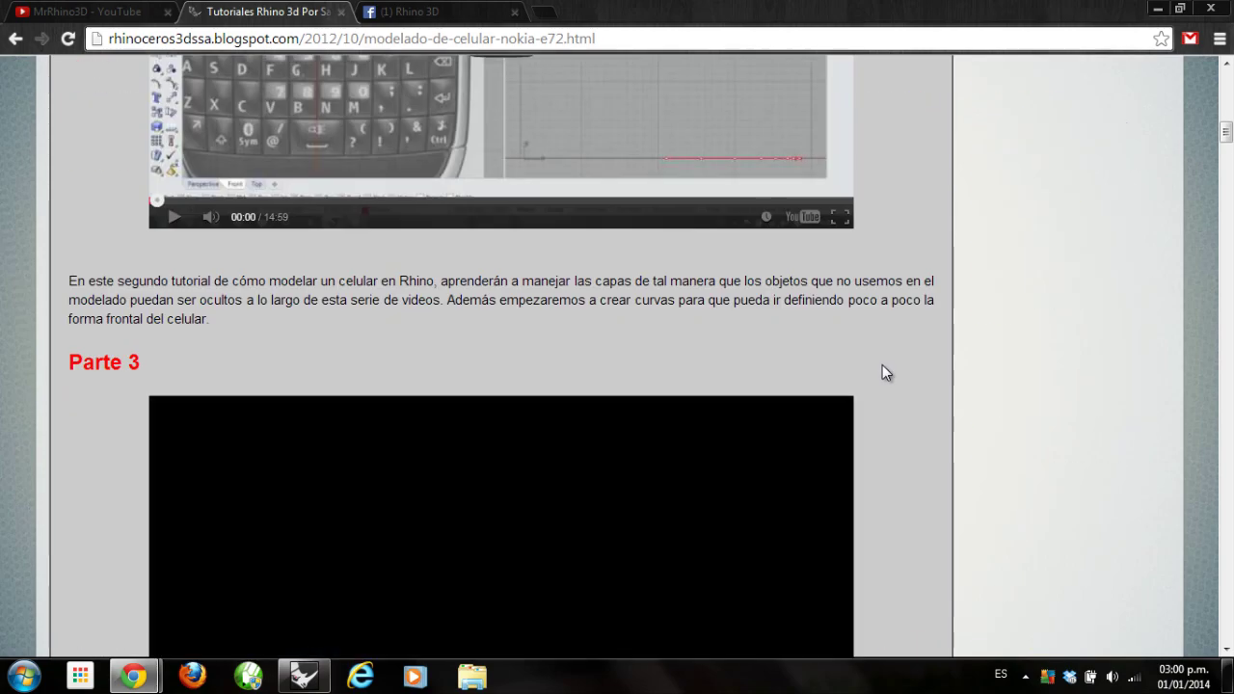
scroll(881, 376, "down", 20)
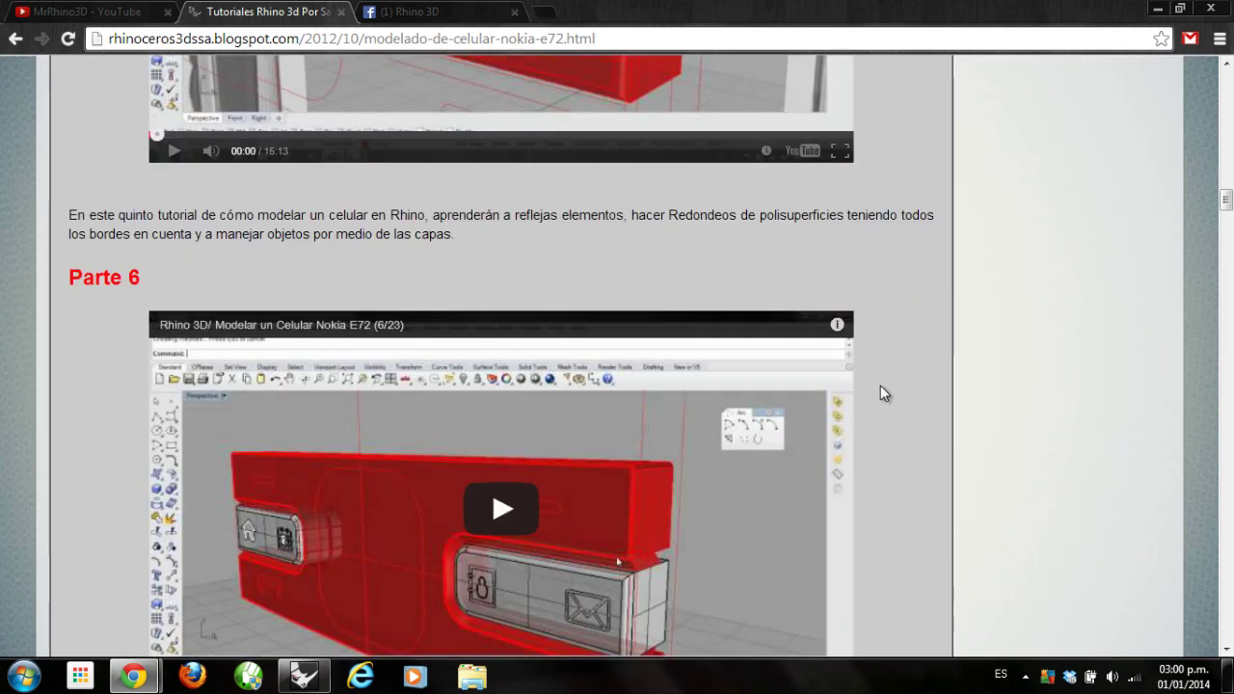
scroll(880, 390, "down", 13)
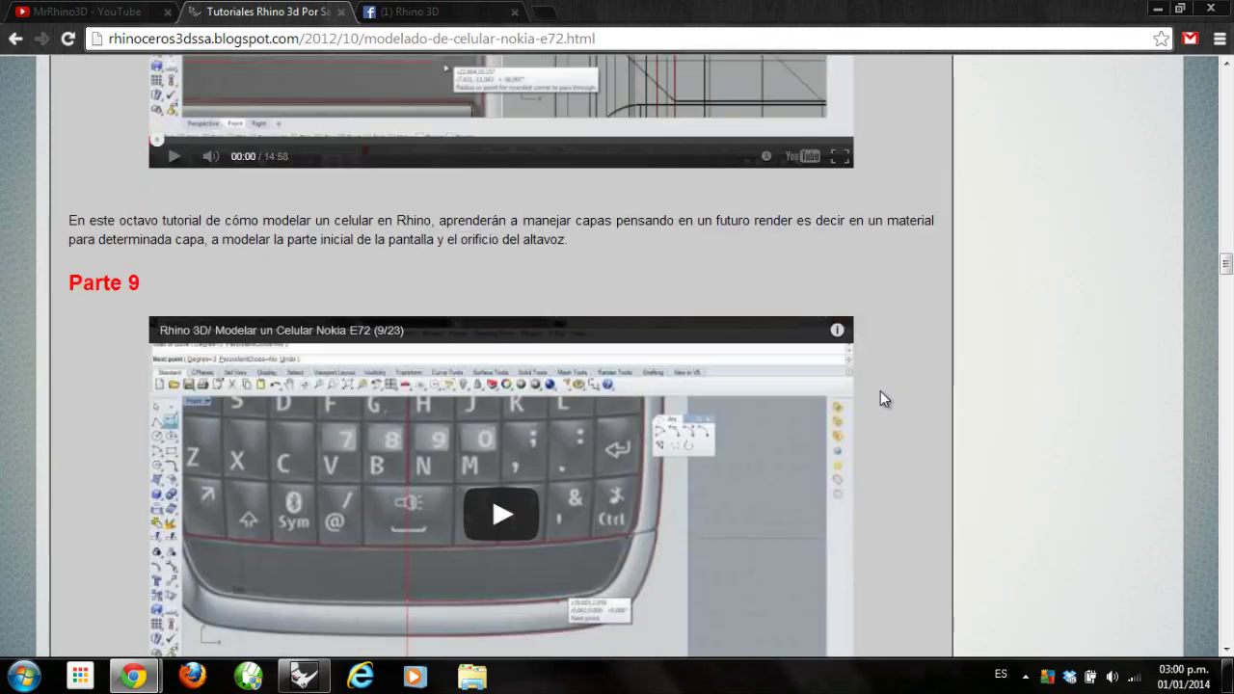
scroll(880, 392, "down", 5)
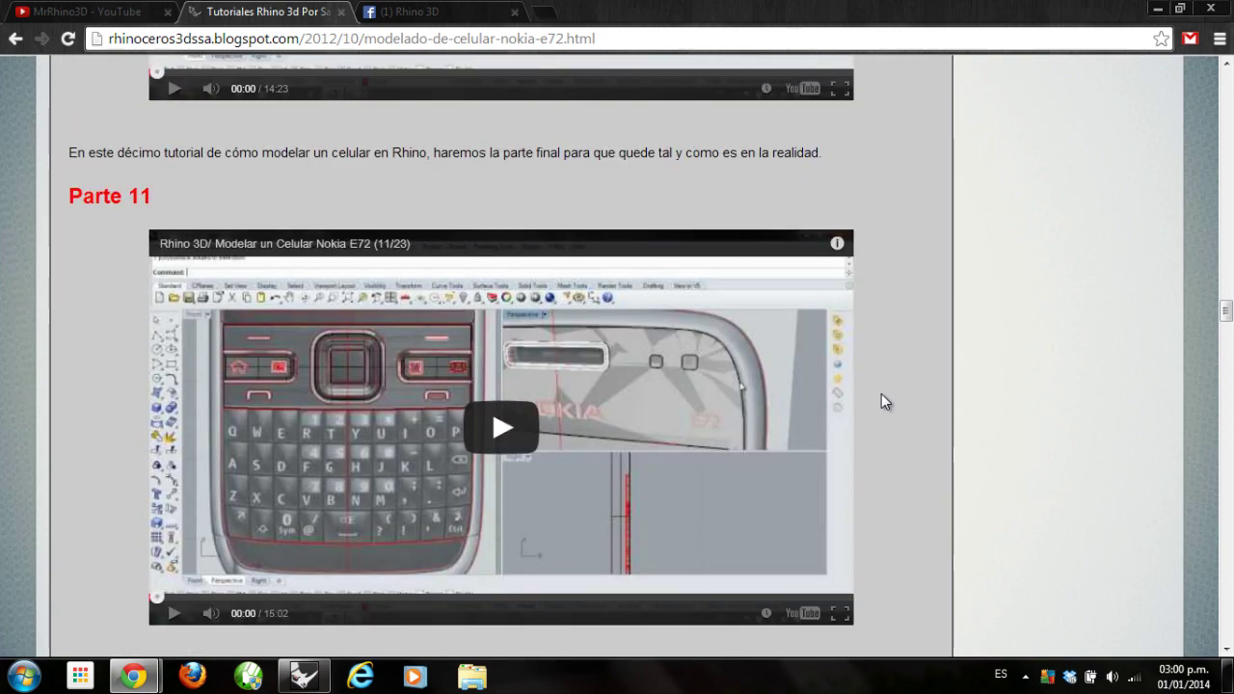
scroll(881, 393, "down", 9)
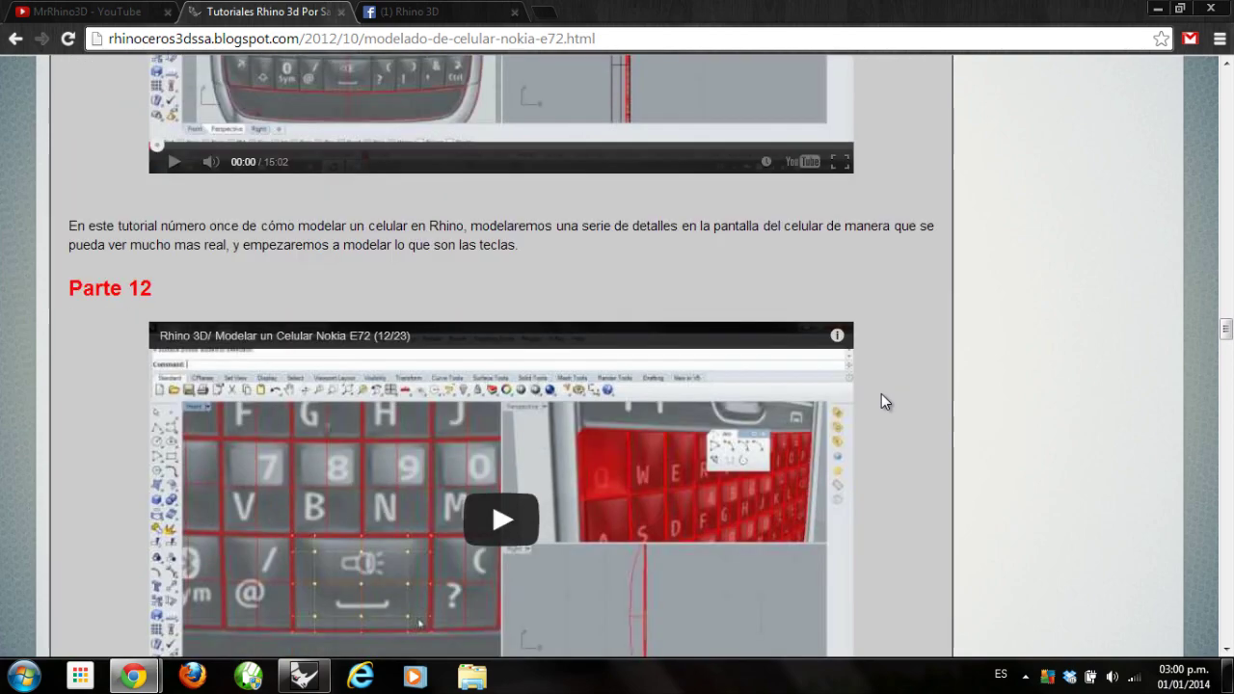
scroll(884, 393, "down", 4)
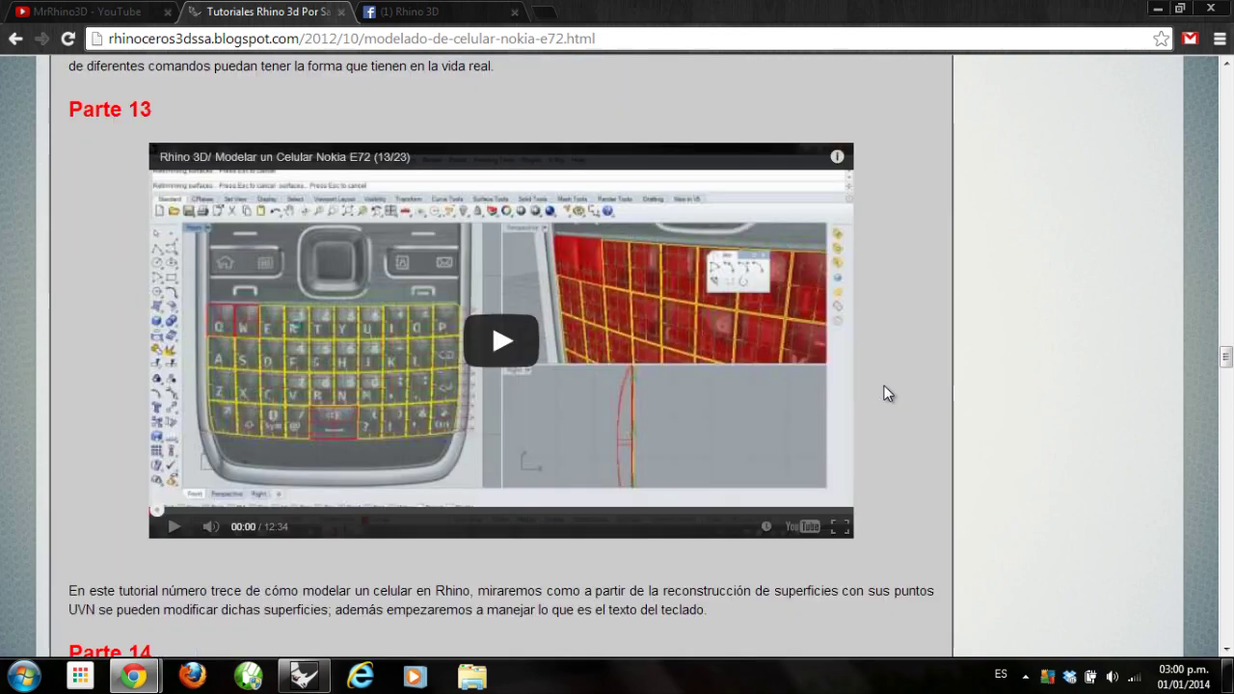
scroll(1016, 430, "down", 7)
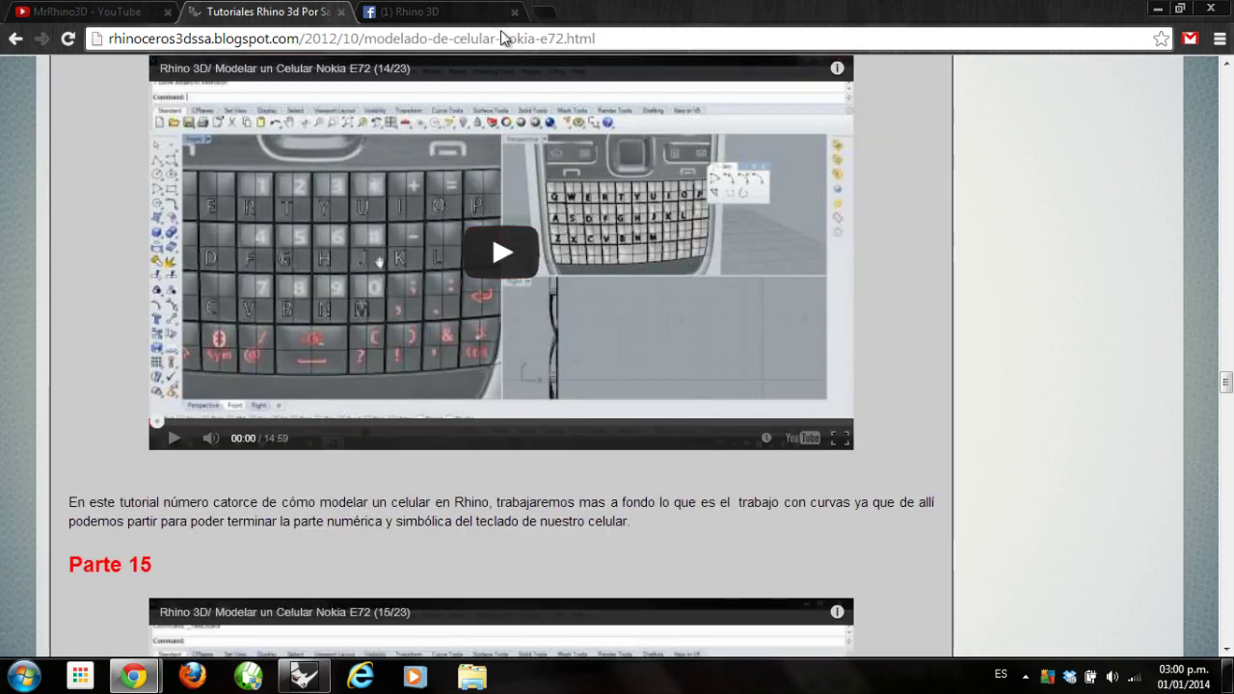
Show the Rhino 3D Facebook group page and its web address
left_click(407, 8)
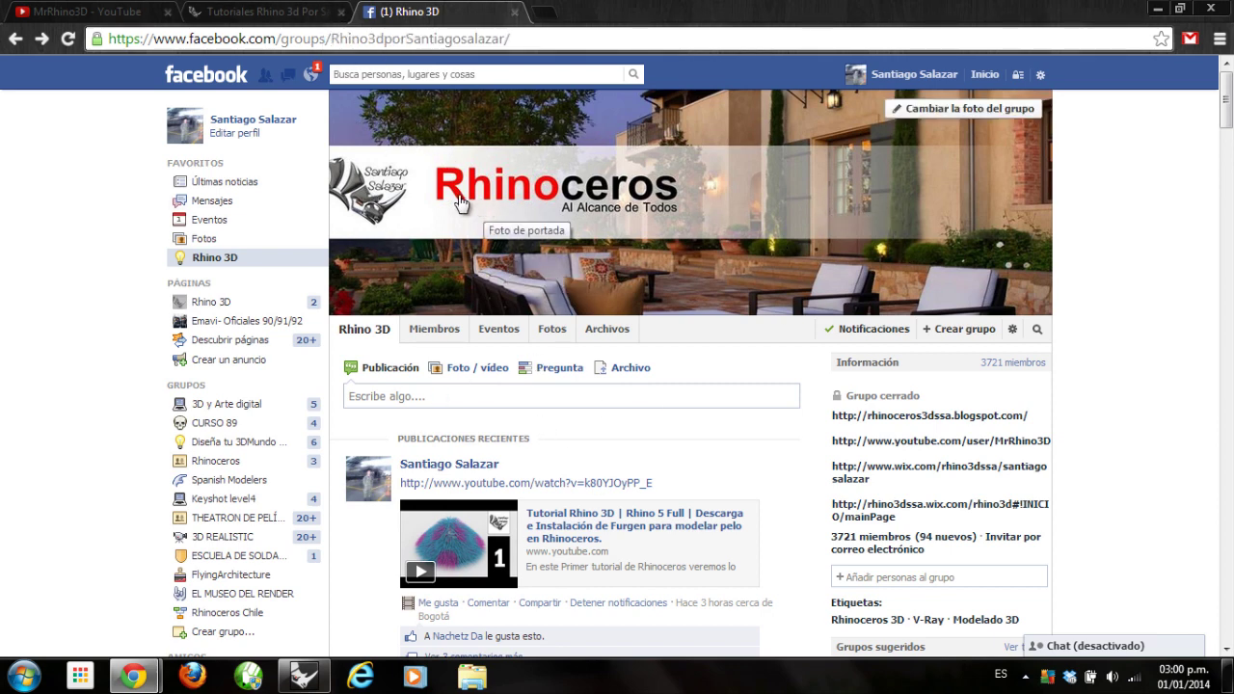
left_click(363, 38)
left_click(95, 302)
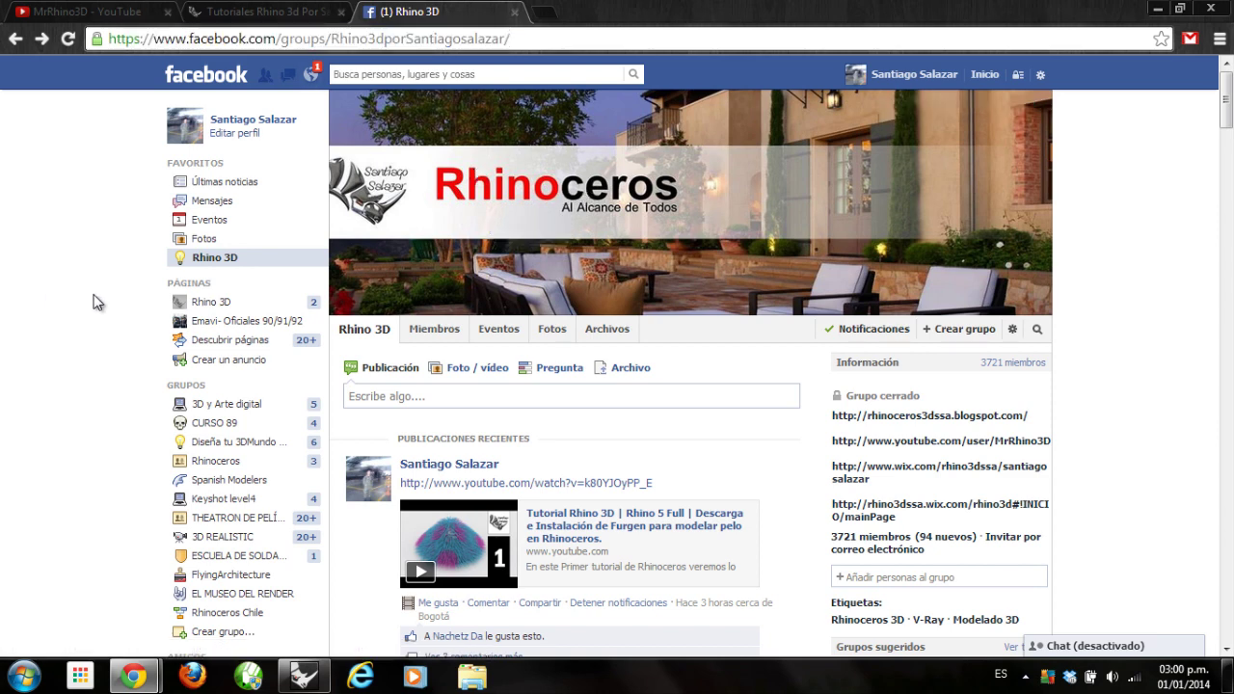
Go back to the MrRhino3D YouTube channel page and return to the Rhinoceros drawing
left_click(51, 10)
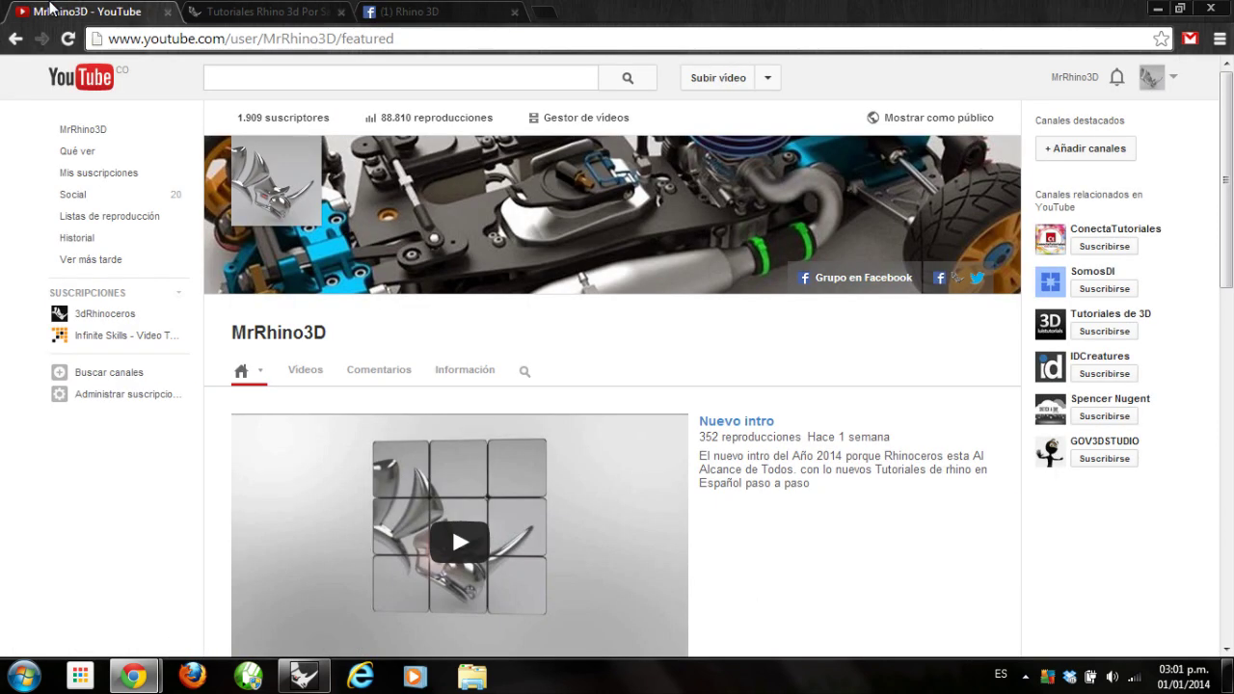
left_click(305, 676)
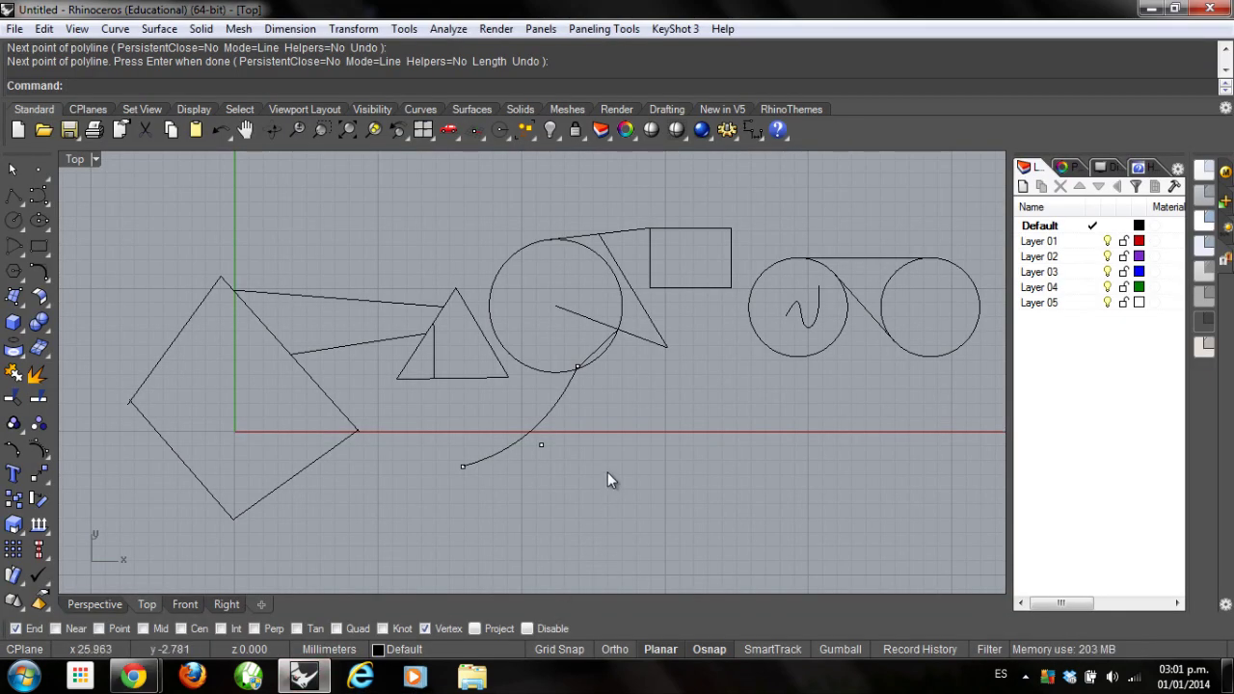